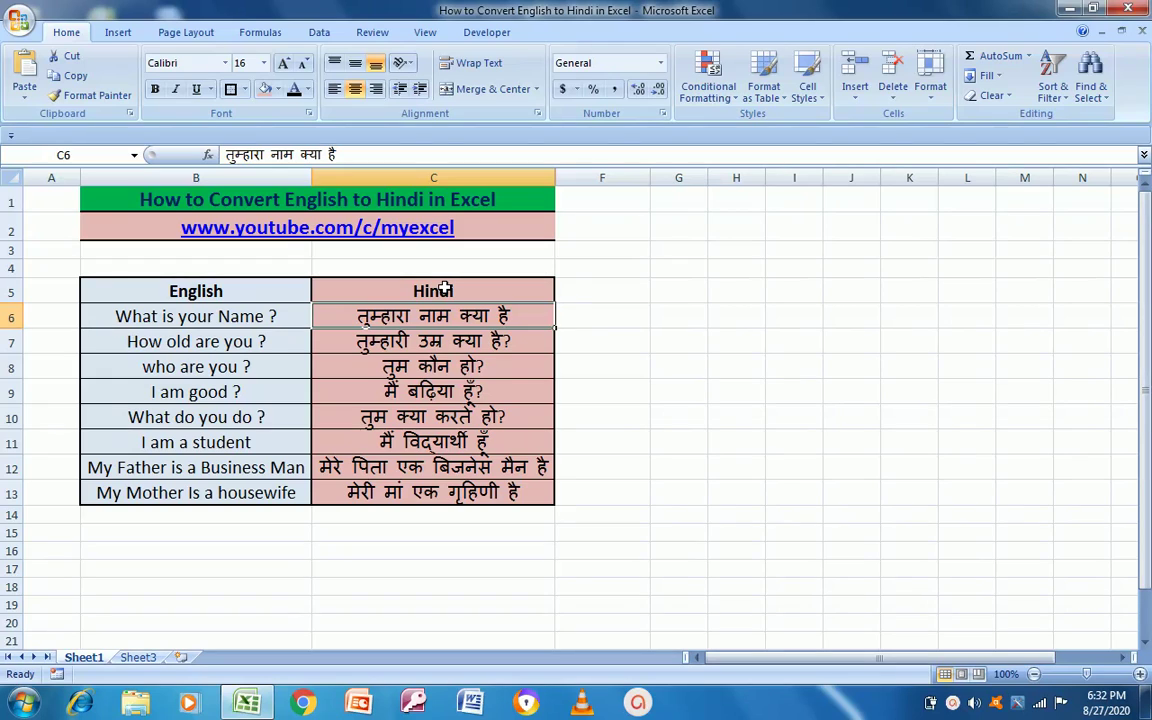
- Select the Hindi cells C6:C13 and delete their translations
{"action": "key", "text": "Right"}
{"action": "key", "text": "Right"}
{"action": "key", "text": "Right"}
{"action": "key", "text": "Left"}
{"action": "key", "text": "Left"}
{"action": "key", "text": "Left"}
{"action": "key", "text": "shift+Down"}
{"action": "key", "text": "shift+Down"}
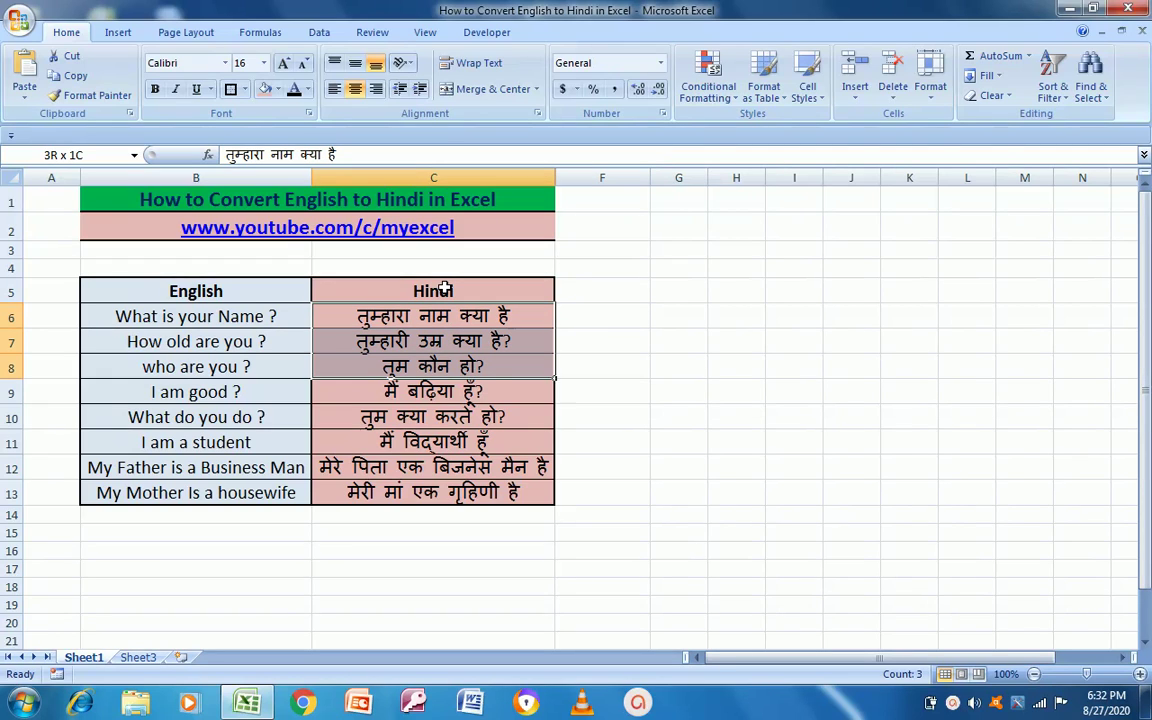
{"action": "key", "text": "shift+Down"}
{"action": "key", "text": "shift+Down"}
{"action": "key", "text": "shift+Down"}
{"action": "key", "text": "shift+Down"}
{"action": "key", "text": "shift+Down"}
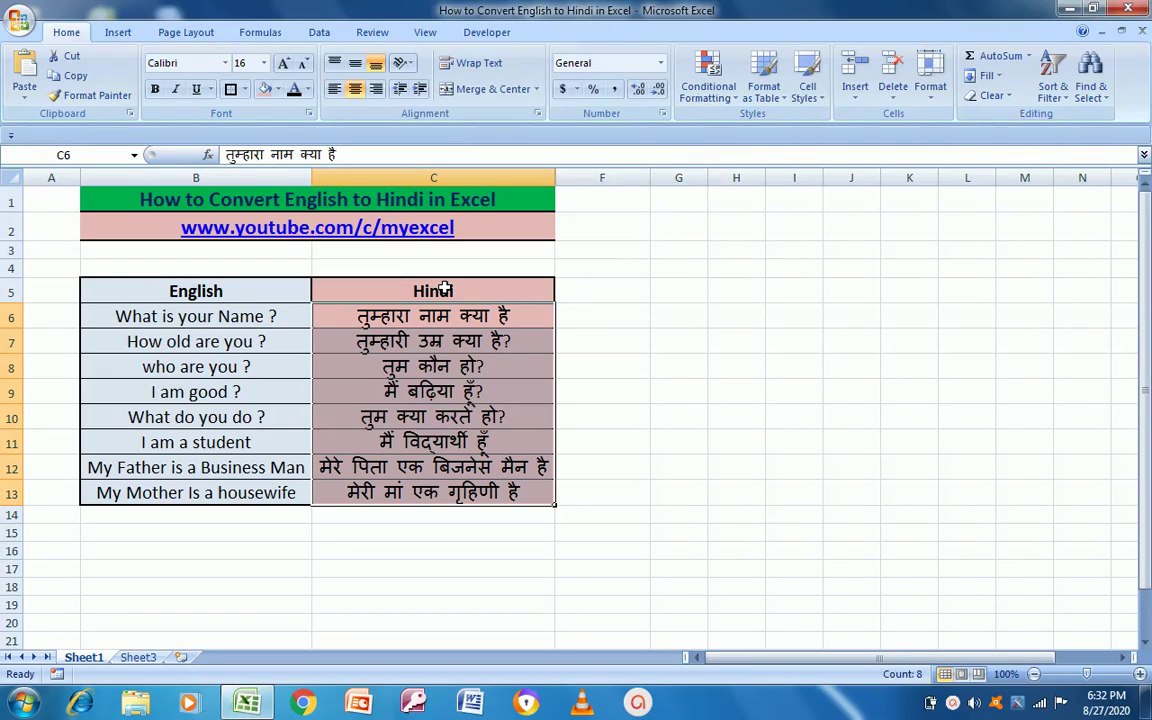
{"action": "key", "text": "Delete"}
- Return to the first English sentence in B6 and bring up the Review commands
{"action": "key", "text": "Left"}
{"action": "key", "text": "Right"}
{"action": "key", "text": "Left"}
{"action": "key", "text": "Right"}
{"action": "key", "text": "Left"}
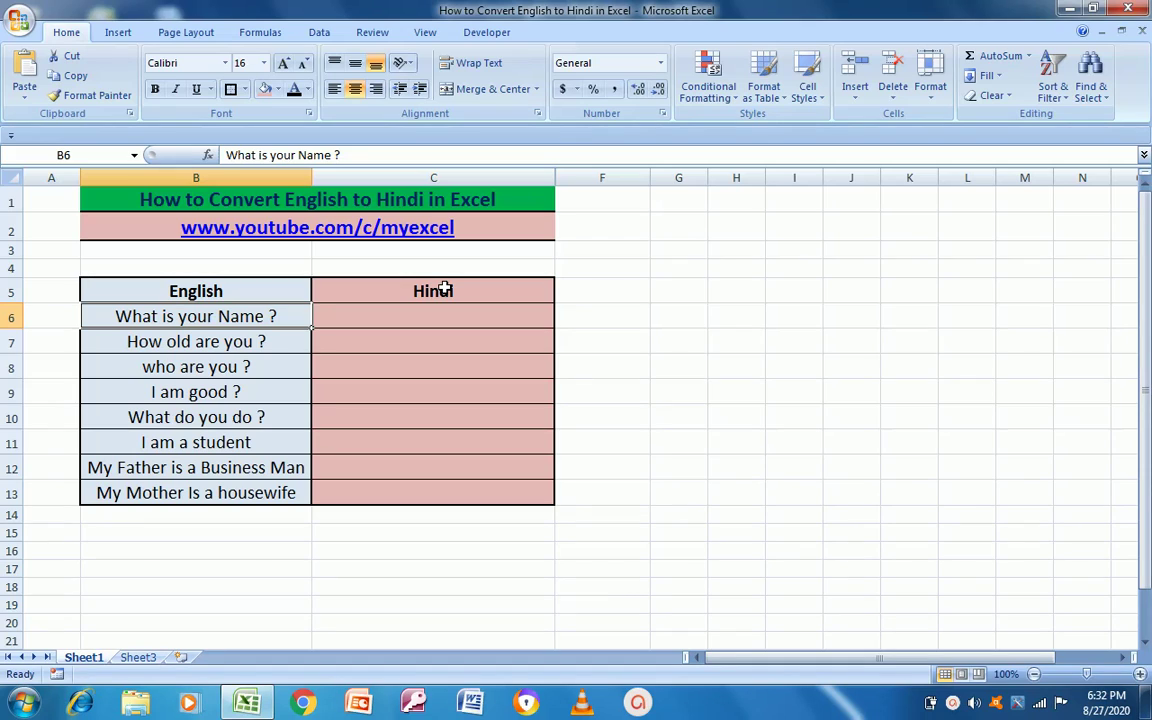
{"action": "left_click", "coordinate": [372, 32]}
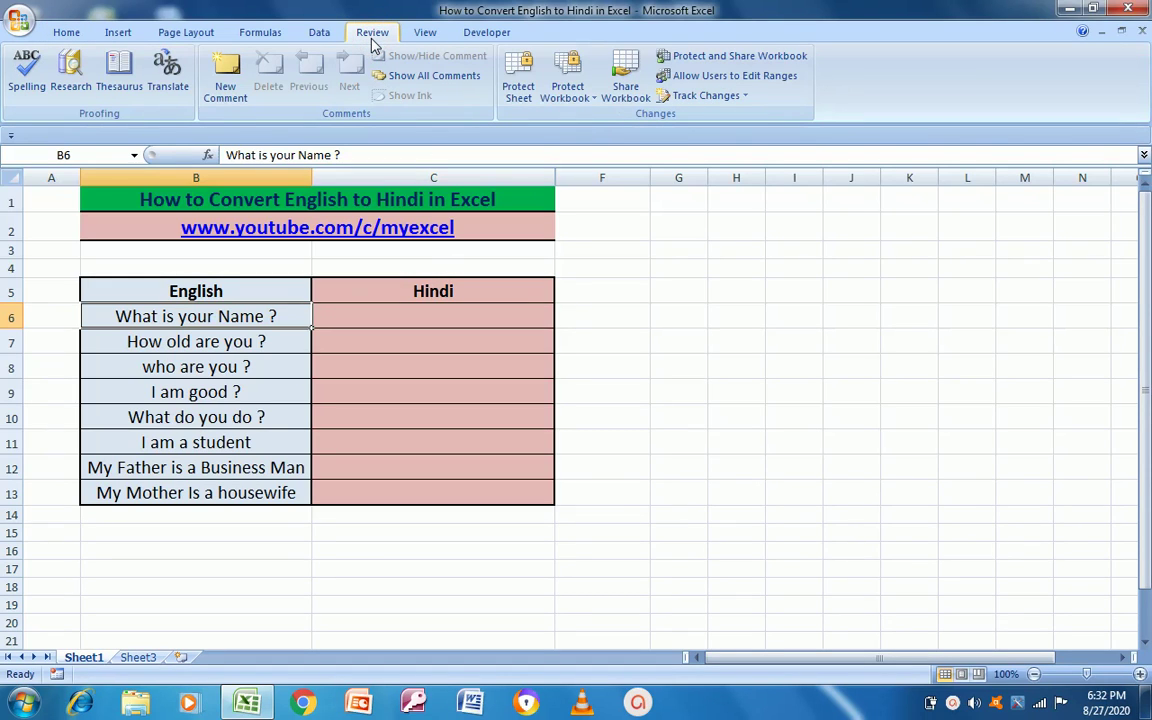
- Translate 'What is your Name ?' from English (United States) to Hindi (India) in the Research pane
{"action": "left_click", "coordinate": [170, 86]}
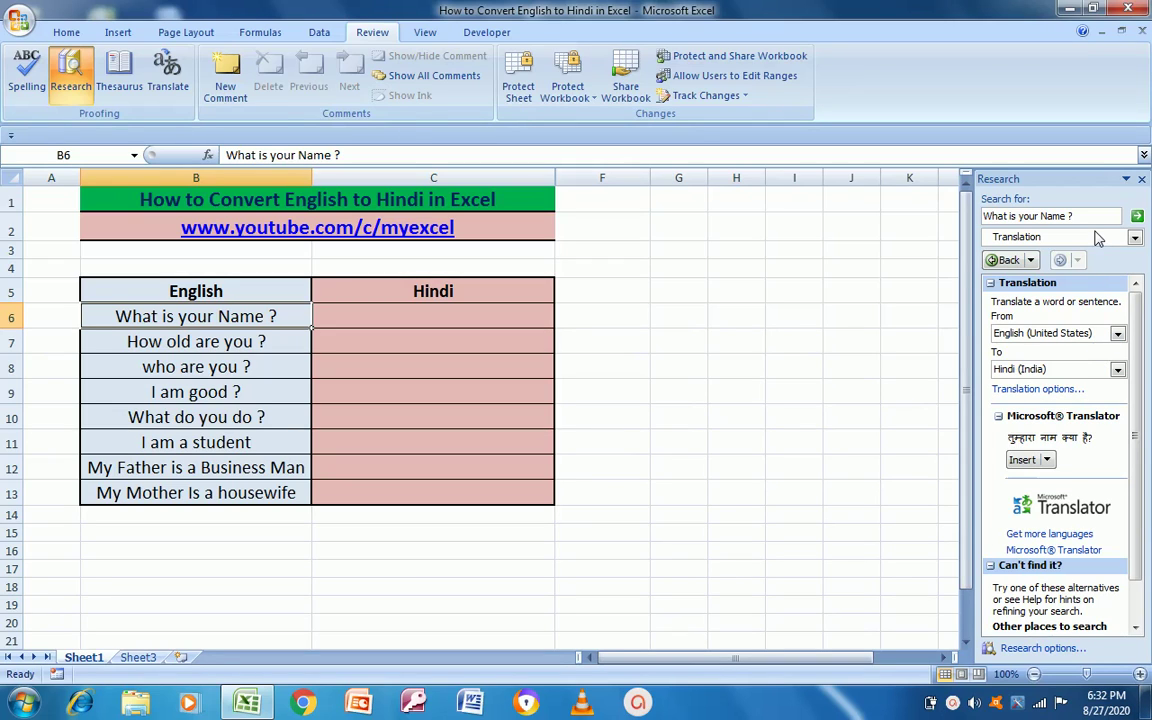
{"action": "left_click", "coordinate": [1117, 333]}
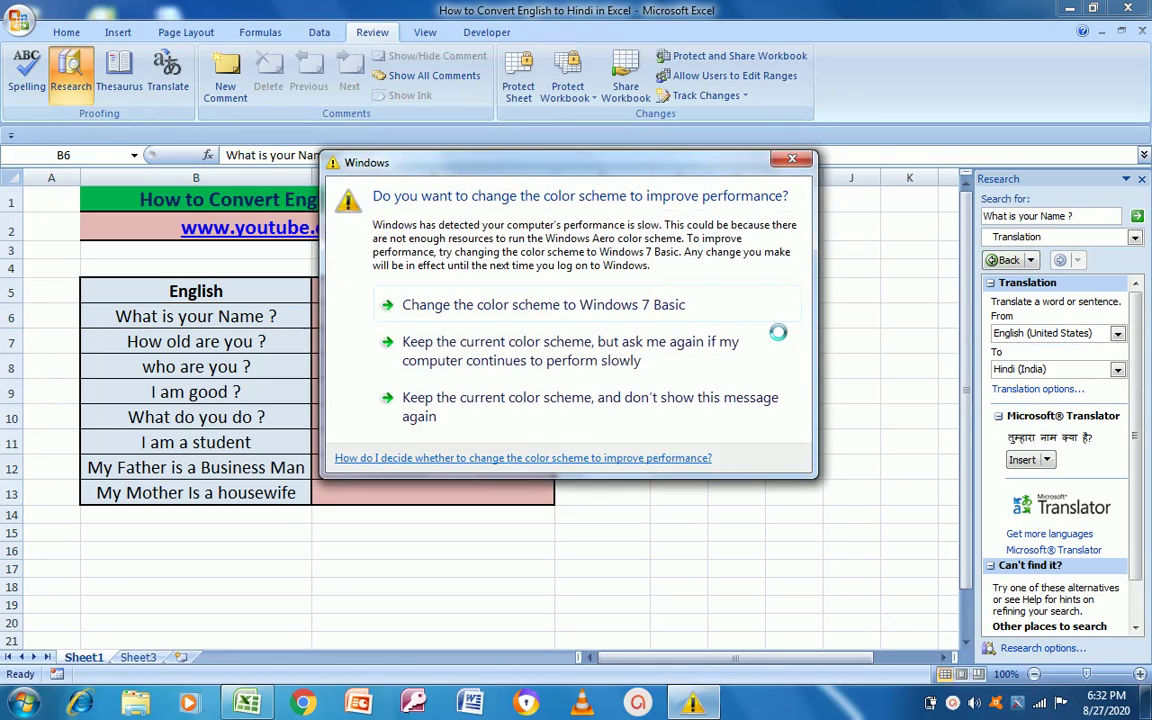
{"action": "left_click", "coordinate": [663, 308]}
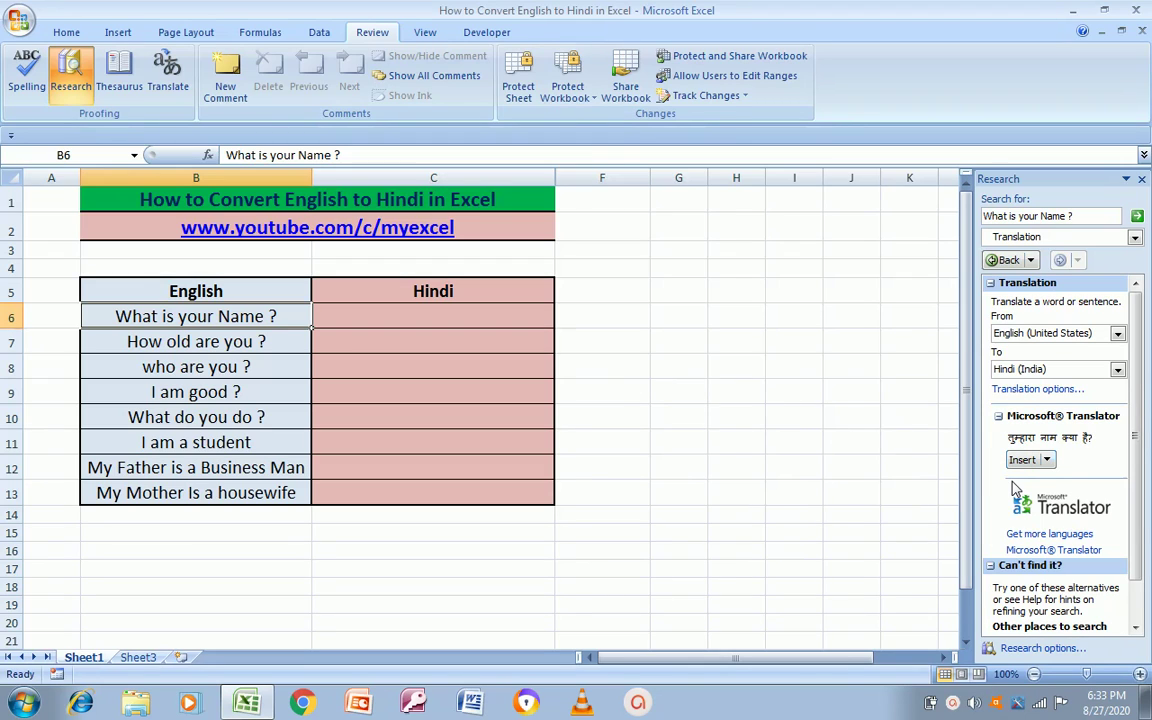
- Insert the Hindi translation 'तुम्हारा नाम क्या है?' into cell C6
{"action": "left_click", "coordinate": [452, 317]}
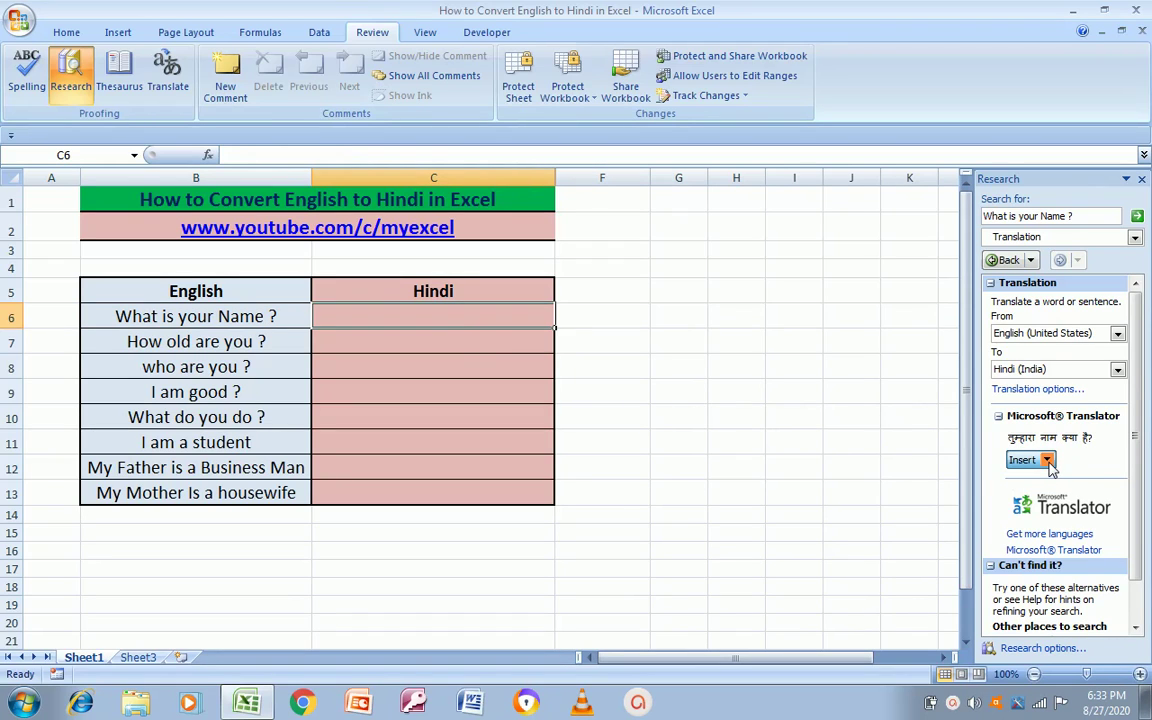
{"action": "left_click", "coordinate": [1047, 461]}
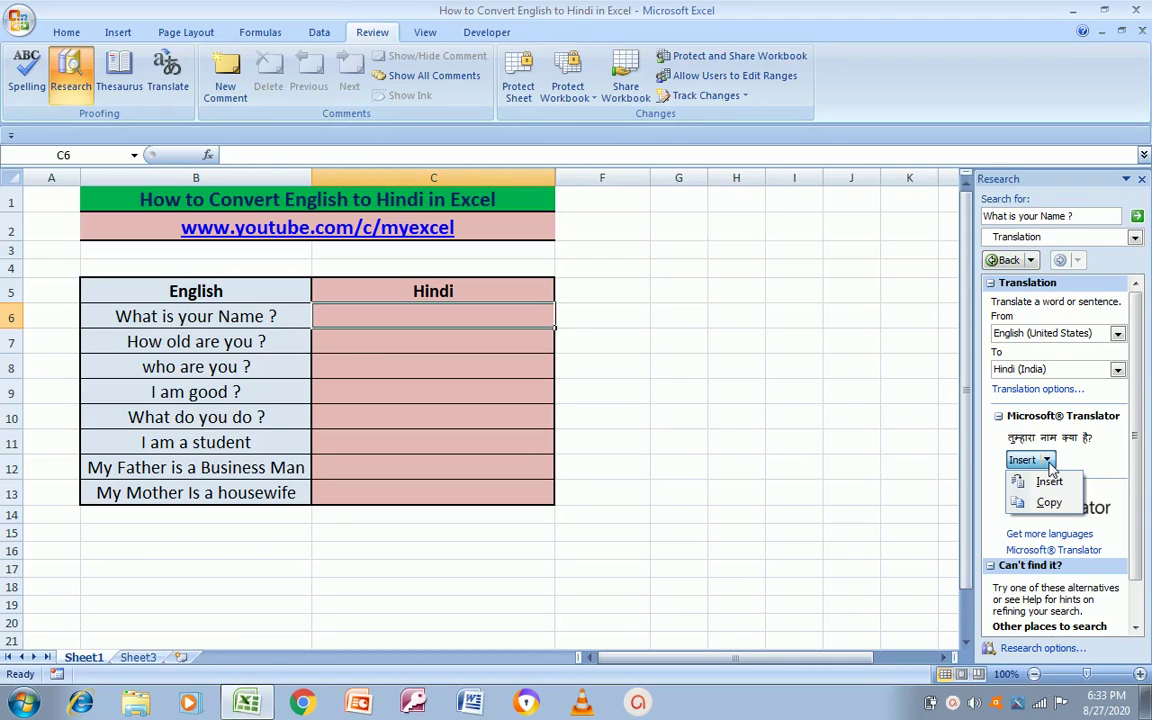
{"action": "left_click", "coordinate": [1049, 484]}
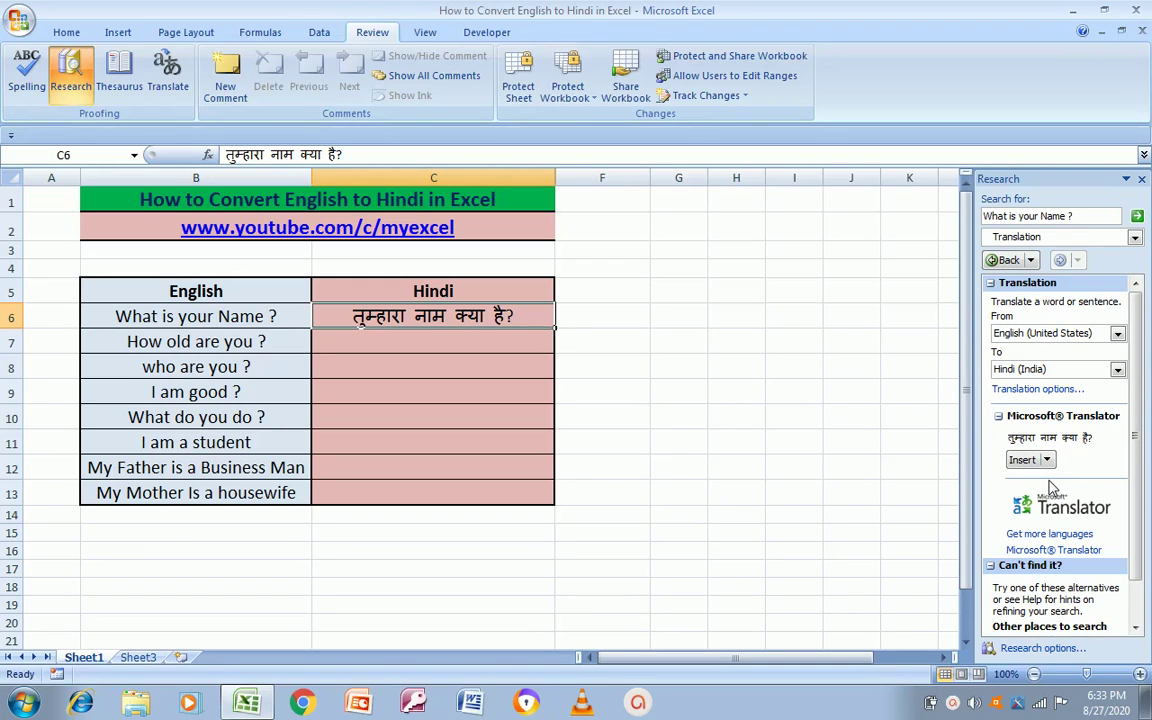
{"action": "left_click", "coordinate": [253, 333]}
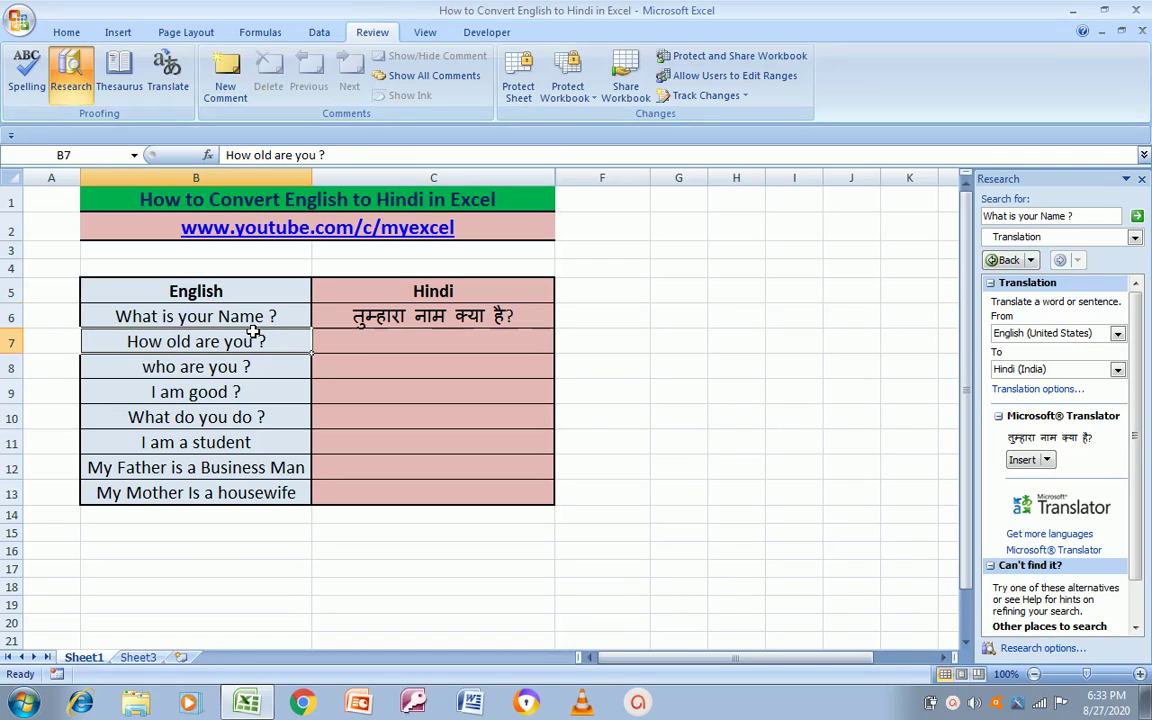
- Try pasting B7's sentence into the Research search box, then delete the wrongly pasted text
{"action": "double_click", "coordinate": [257, 337]}
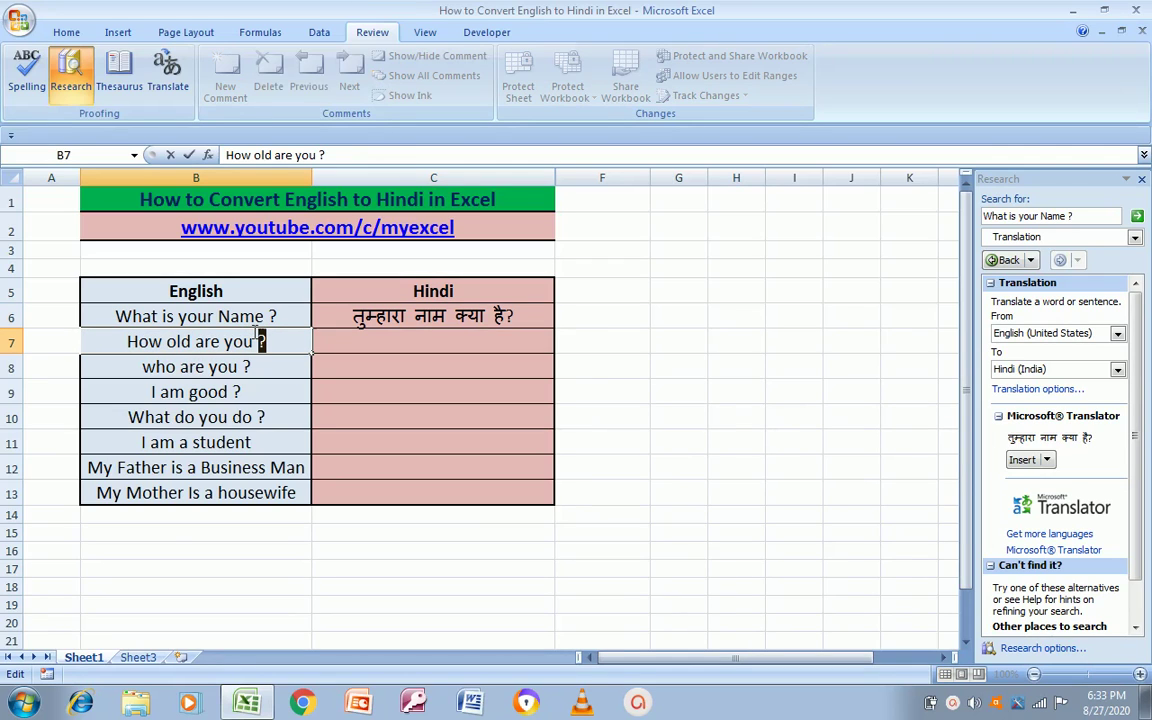
{"action": "key", "text": "ctrl+shift+Left"}
{"action": "key", "text": "ctrl+shift+Left"}
{"action": "key", "text": "ctrl+shift+Left"}
{"action": "key", "text": "ctrl+shift+Left"}
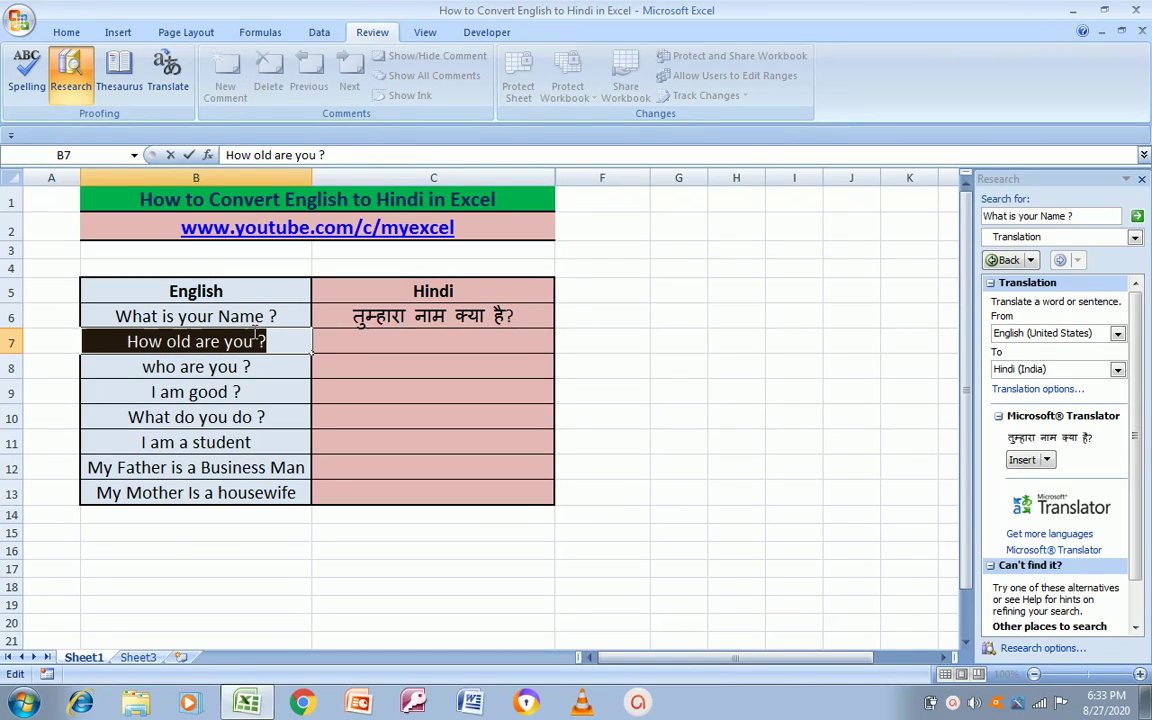
{"action": "key", "text": "Escape"}
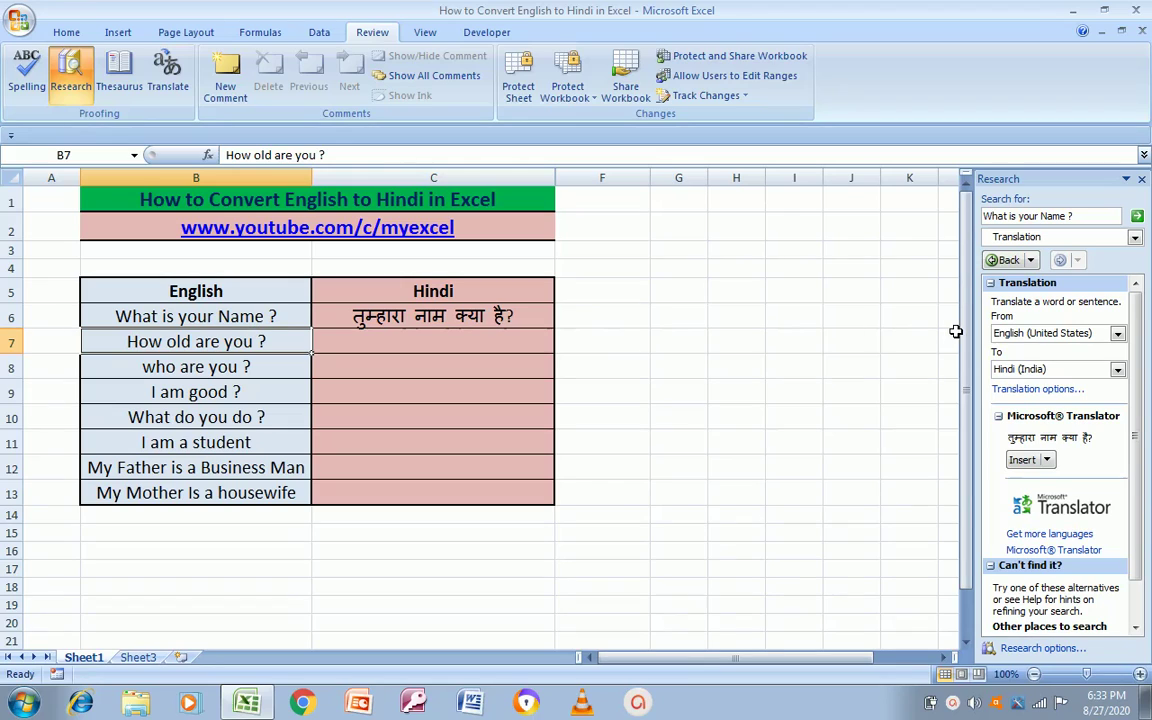
{"action": "left_click", "coordinate": [1085, 219]}
{"action": "key", "text": "ctrl+v"}
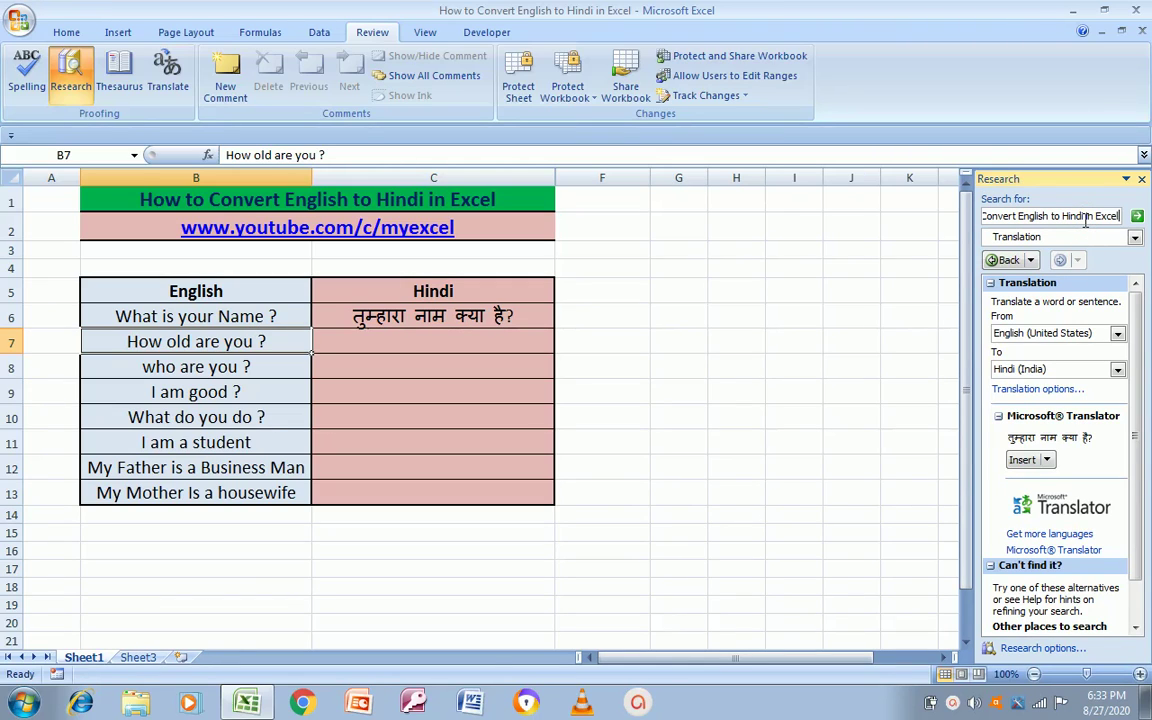
{"action": "key", "text": "ctrl+shift+Left"}
{"action": "key", "text": "ctrl+shift+Left"}
{"action": "key", "text": "ctrl+shift+Left"}
{"action": "key", "text": "ctrl+shift+Left"}
{"action": "key", "text": "ctrl+shift+Left"}
{"action": "key", "text": "ctrl+shift+Left"}
{"action": "key", "text": "ctrl+shift+Left"}
{"action": "key", "text": "Delete"}
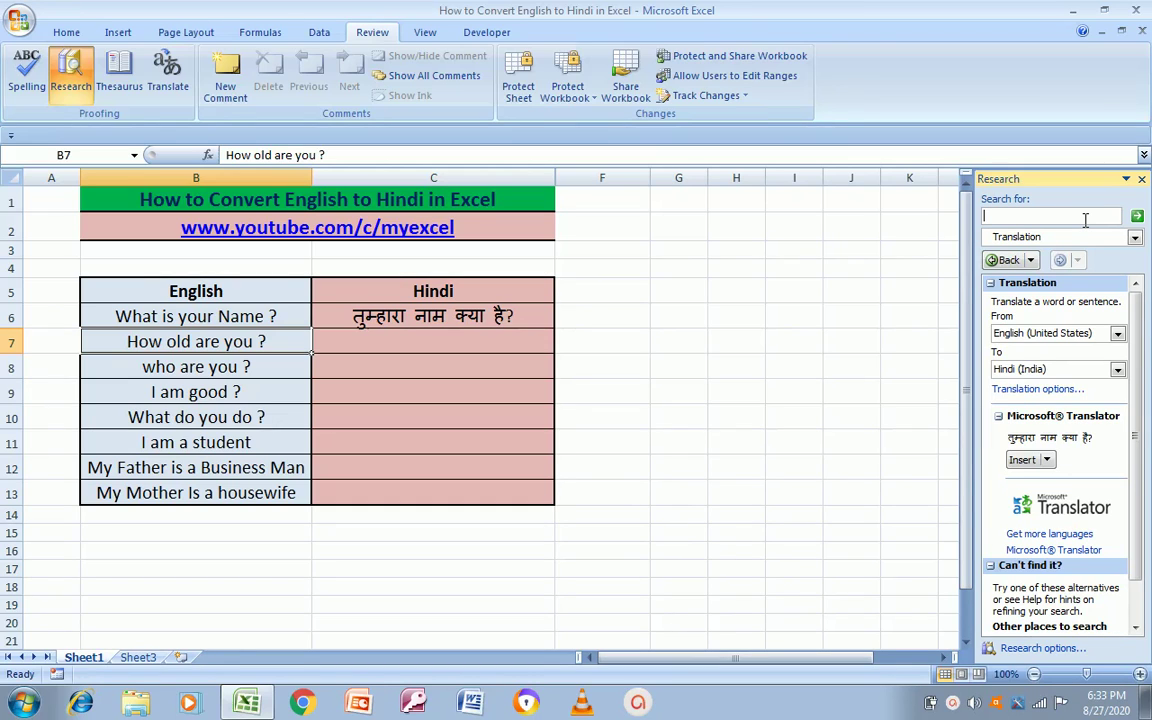
- Copy 'How old are you ?' from B7 into the search box and translate it to Hindi
{"action": "left_click", "coordinate": [476, 339]}
{"action": "key", "text": "Left"}
{"action": "key", "text": "F2"}
{"action": "key", "text": "shift+Left"}
{"action": "key", "text": "ctrl+shift+Left"}
{"action": "key", "text": "ctrl+shift+Left"}
{"action": "key", "text": "ctrl+shift+Left"}
{"action": "key", "text": "ctrl+c"}
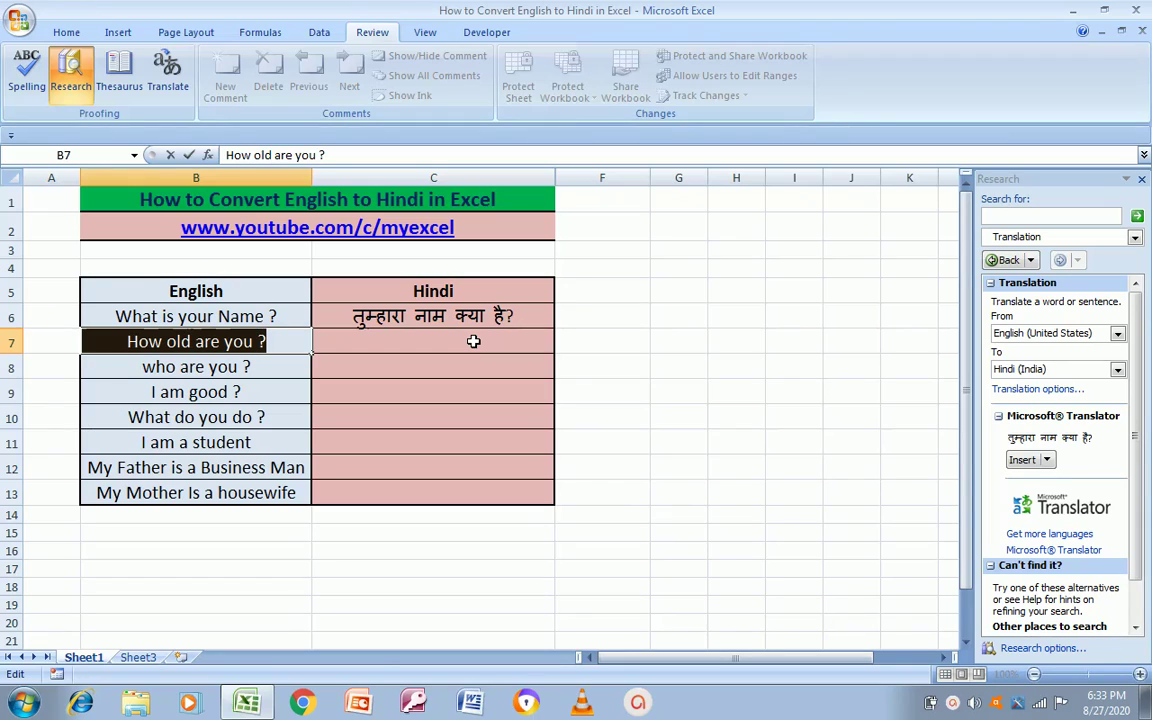
{"action": "key", "text": "Escape"}
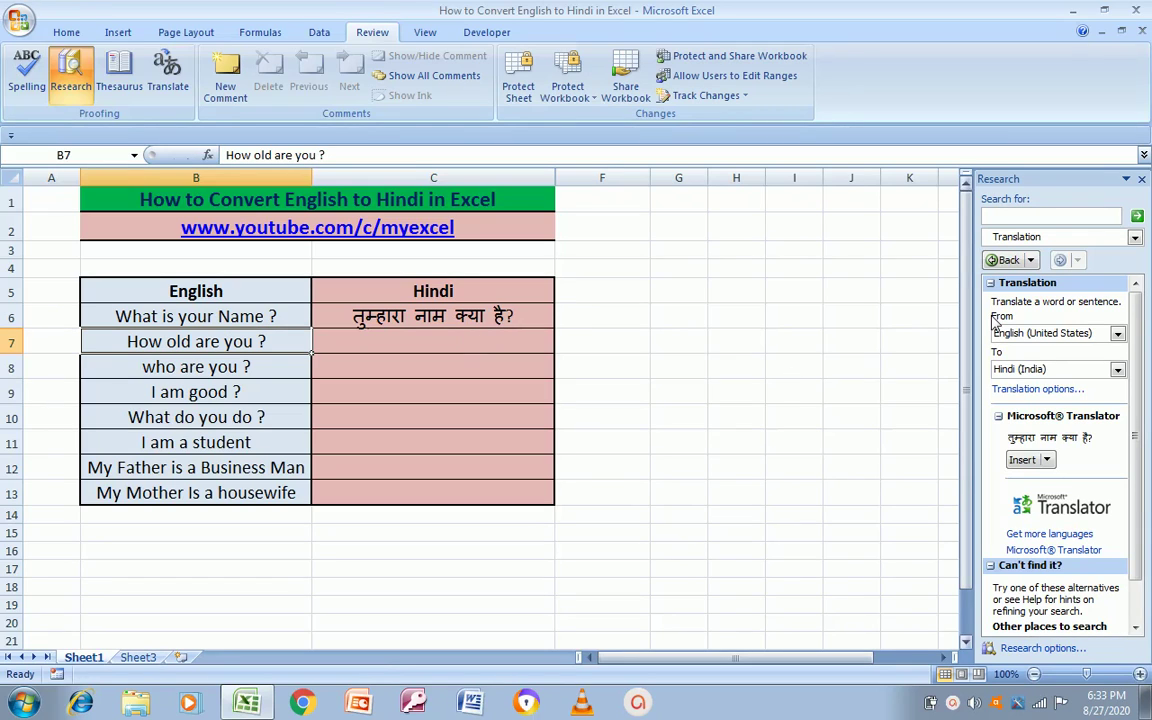
{"action": "left_click", "coordinate": [1043, 216]}
{"action": "key", "text": "ctrl+v"}
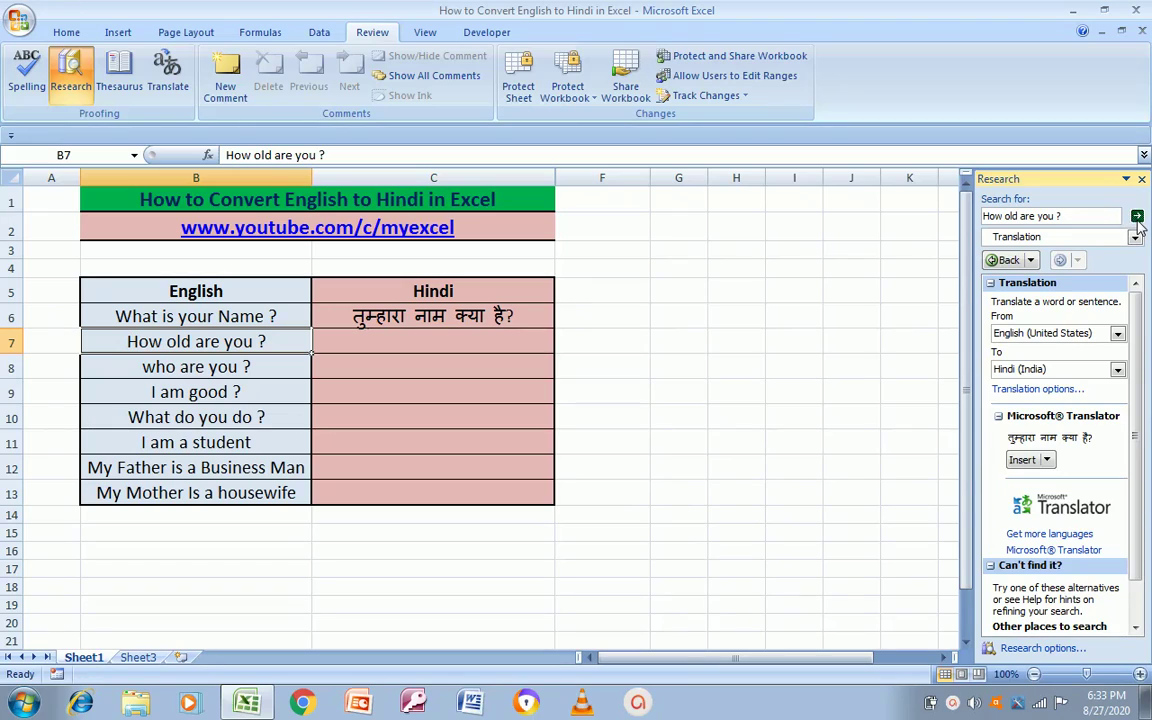
{"action": "left_click", "coordinate": [1137, 218]}
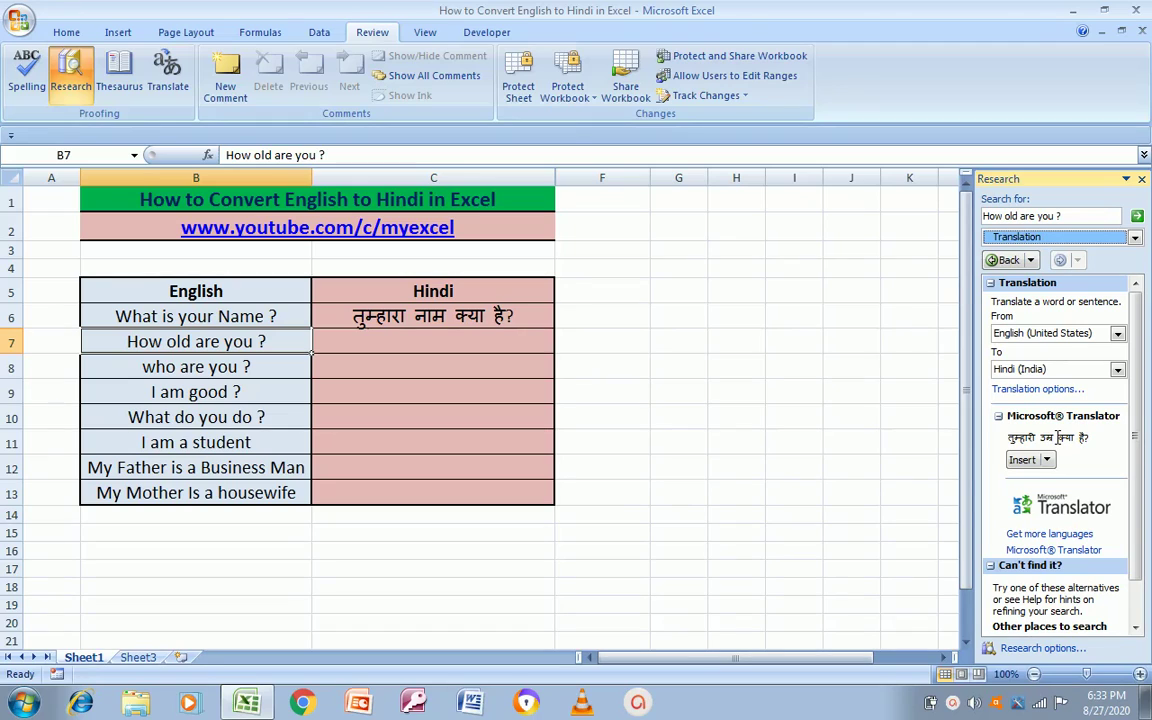
- Copy the Hindi result 'तुम्हारी उम्र क्या है?' and paste it into C7
{"action": "left_click", "coordinate": [1047, 461]}
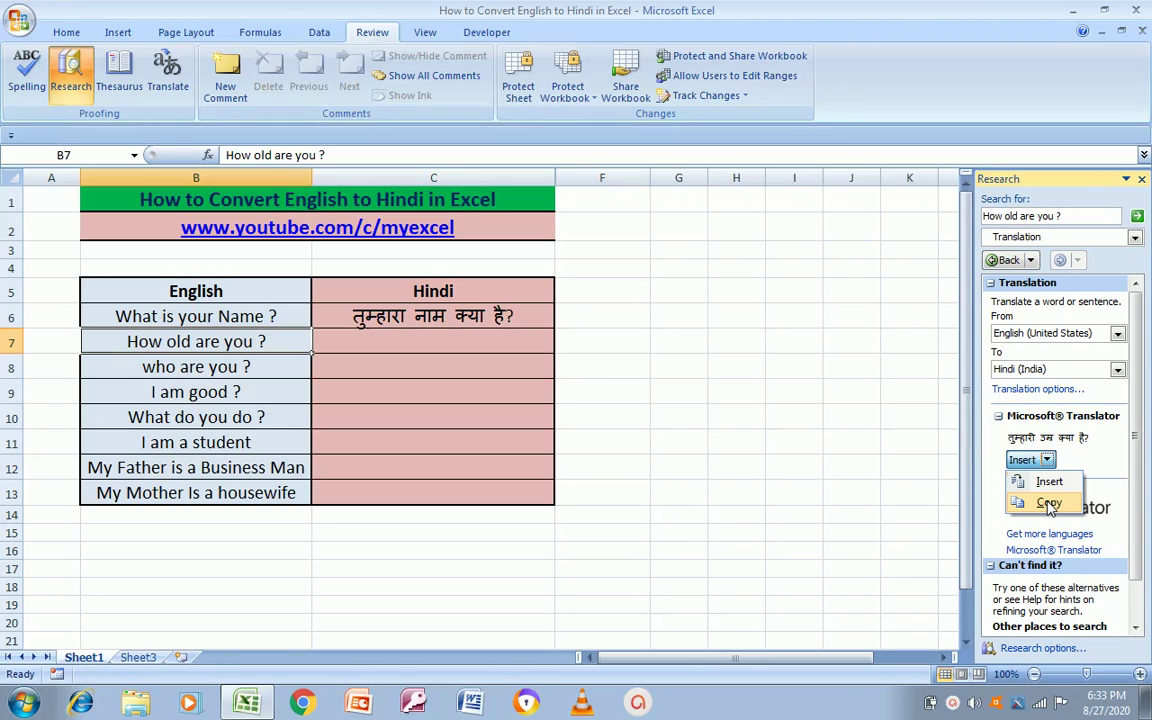
{"action": "left_click", "coordinate": [1049, 504]}
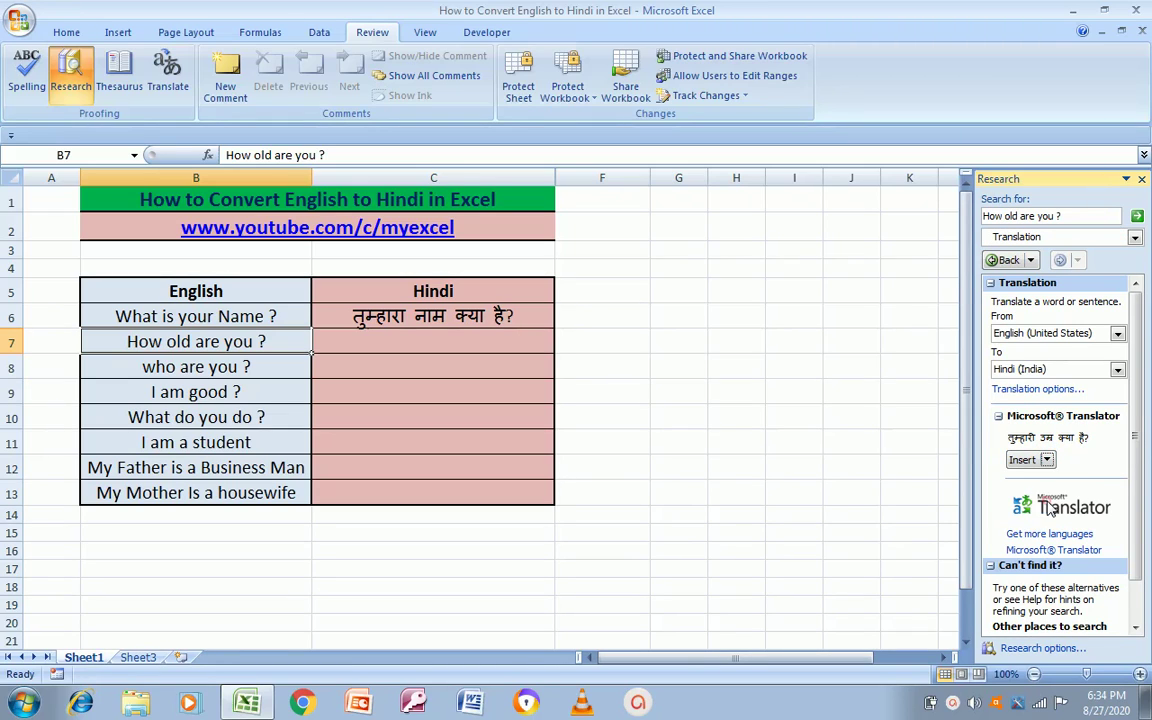
{"action": "left_click", "coordinate": [497, 338]}
{"action": "key", "text": "ctrl+v"}
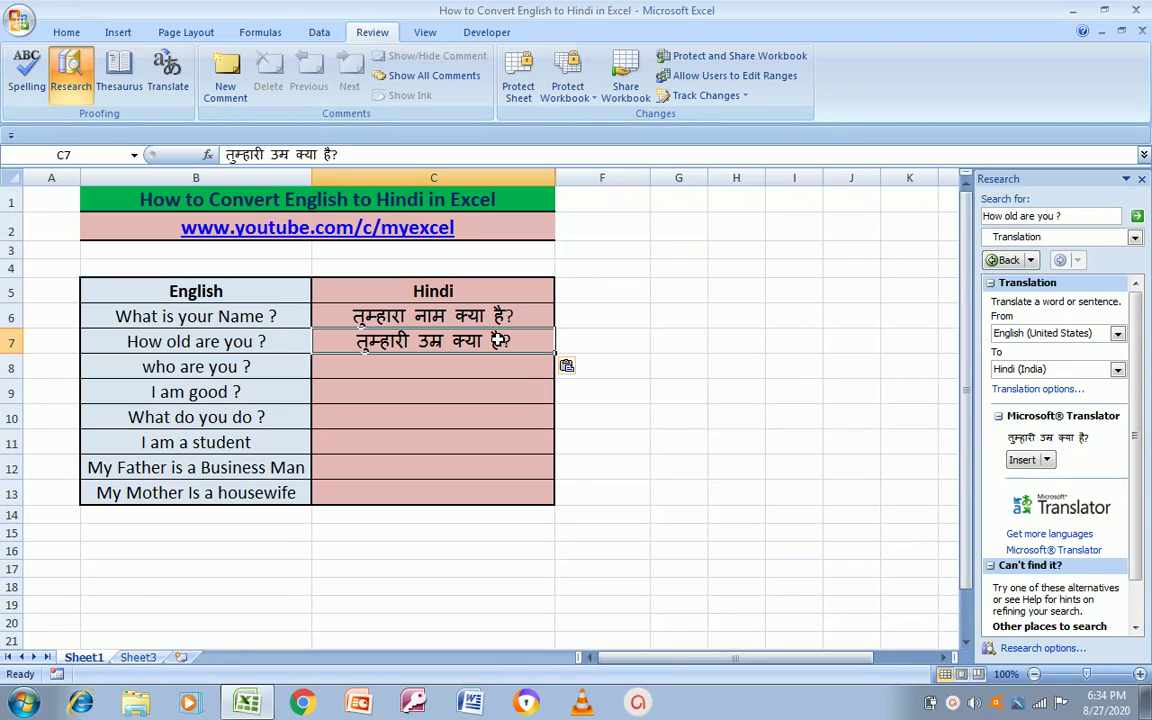
{"action": "left_click", "coordinate": [373, 372]}
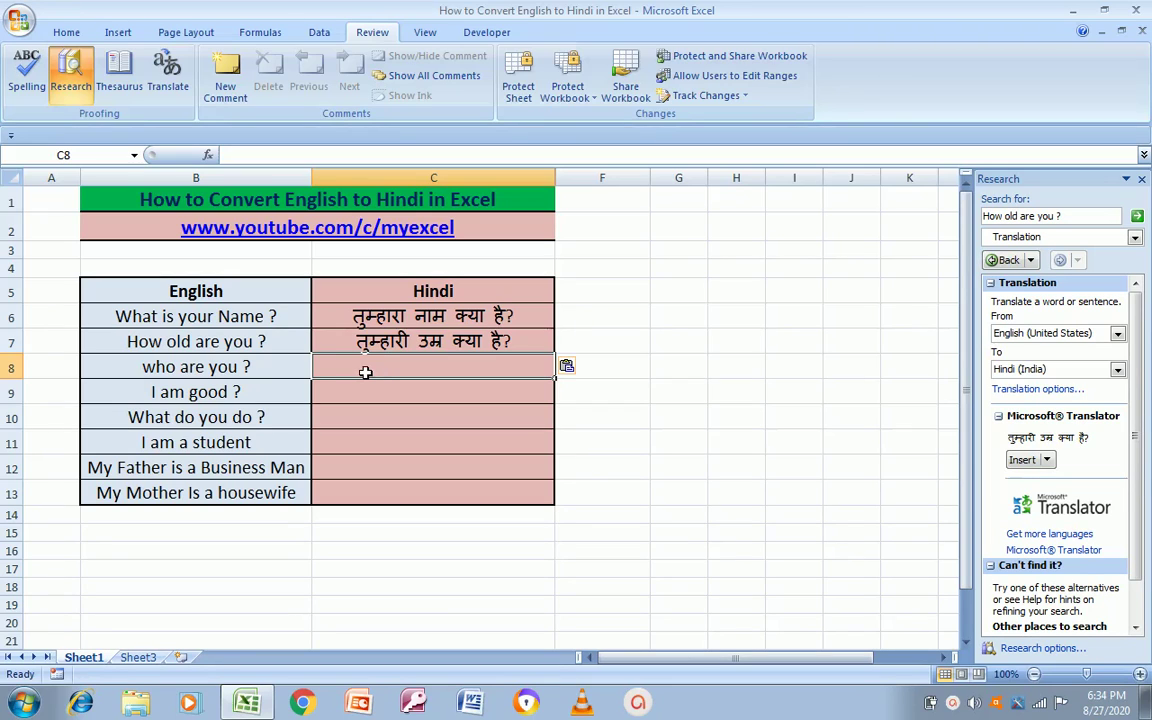
- Copy 'who are you ?' from B8 into the Research search box and translate it to Hindi
{"action": "left_click", "coordinate": [255, 369]}
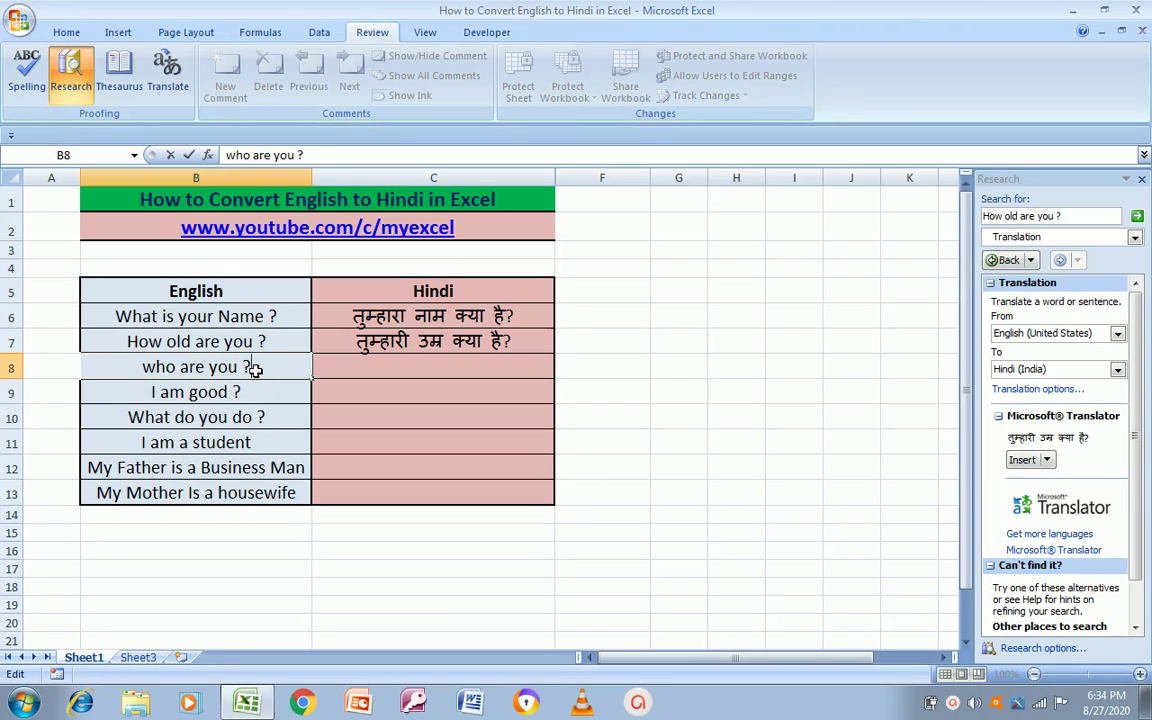
{"action": "double_click", "coordinate": [255, 369]}
{"action": "key", "text": "shift+Home"}
{"action": "key", "text": "Escape"}
{"action": "key", "text": "ctrl+c"}
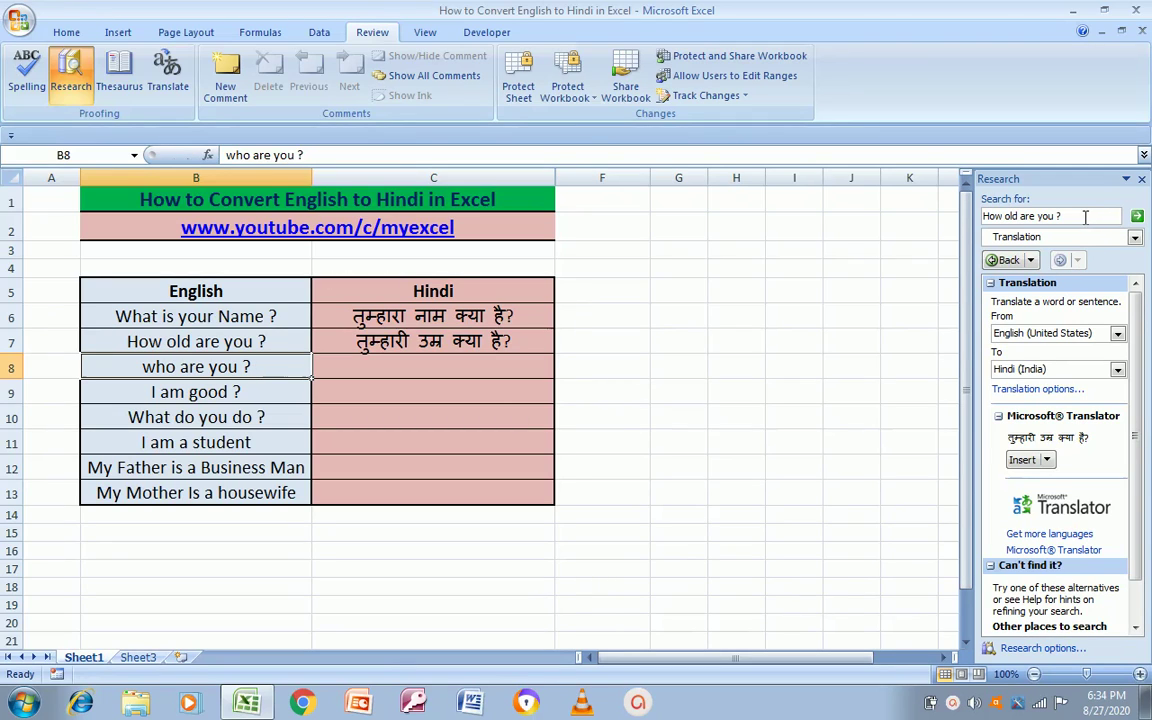
{"action": "left_click_drag", "start_coordinate": [1005, 217], "coordinate": [1084, 217]}
{"action": "key", "text": "ctrl+a"}
{"action": "key", "text": "ctrl+v"}
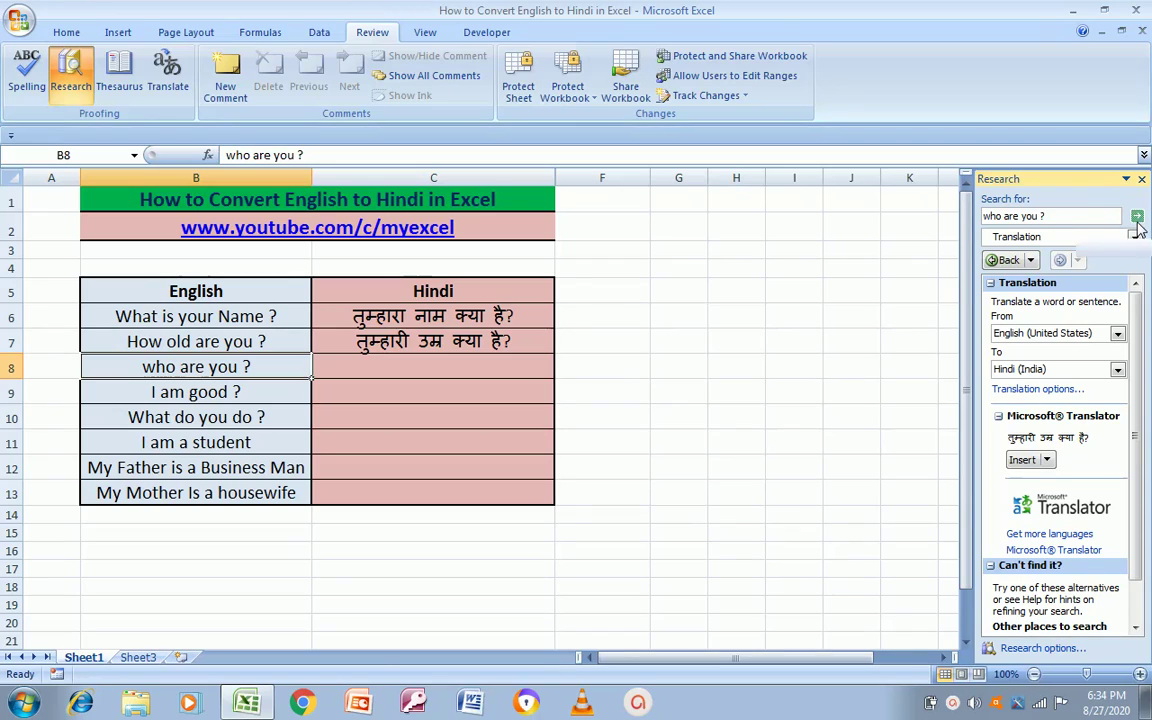
{"action": "left_click", "coordinate": [1137, 220]}
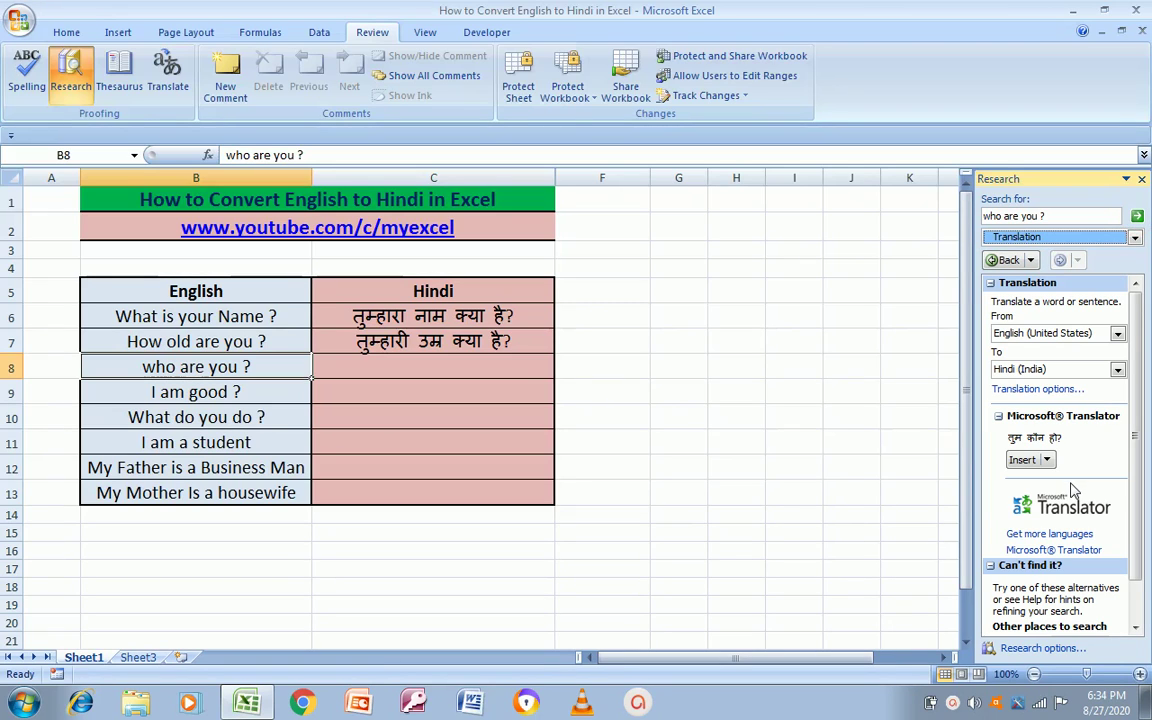
- Insert the translation 'तुम कौन हो?' into cell C8
{"action": "left_click", "coordinate": [489, 368]}
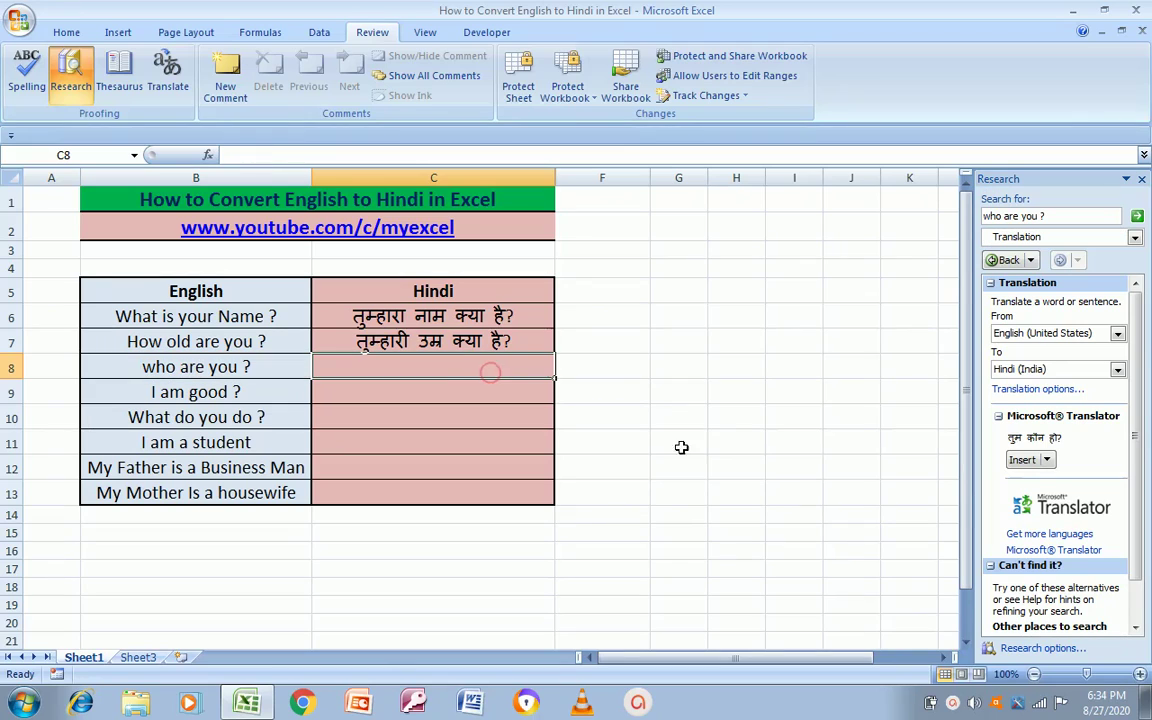
{"action": "left_click", "coordinate": [1045, 460]}
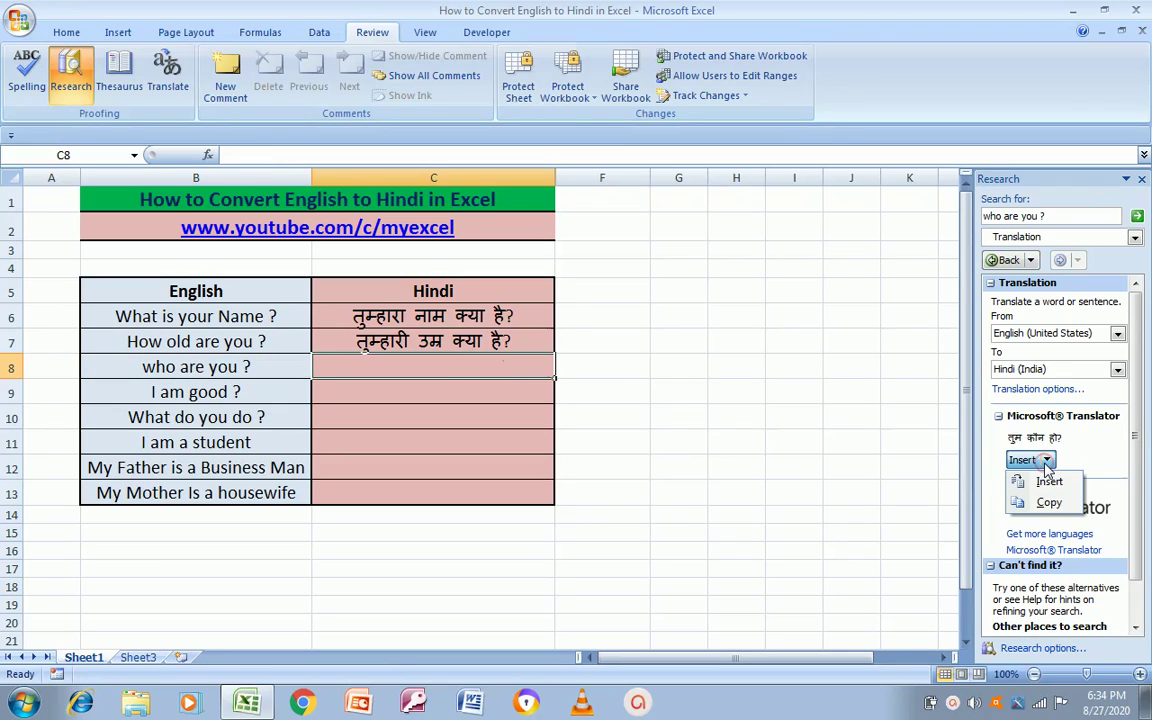
{"action": "left_click", "coordinate": [1043, 479]}
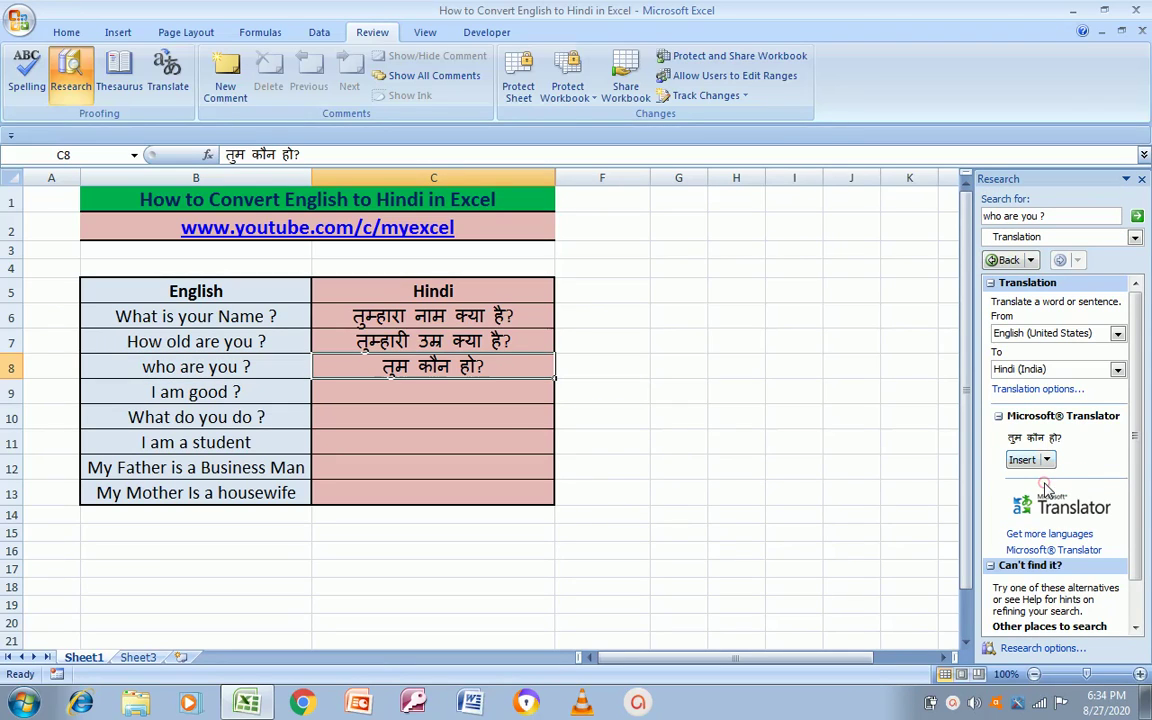
{"action": "double_click", "coordinate": [228, 391]}
{"action": "key", "text": "shift+Home"}
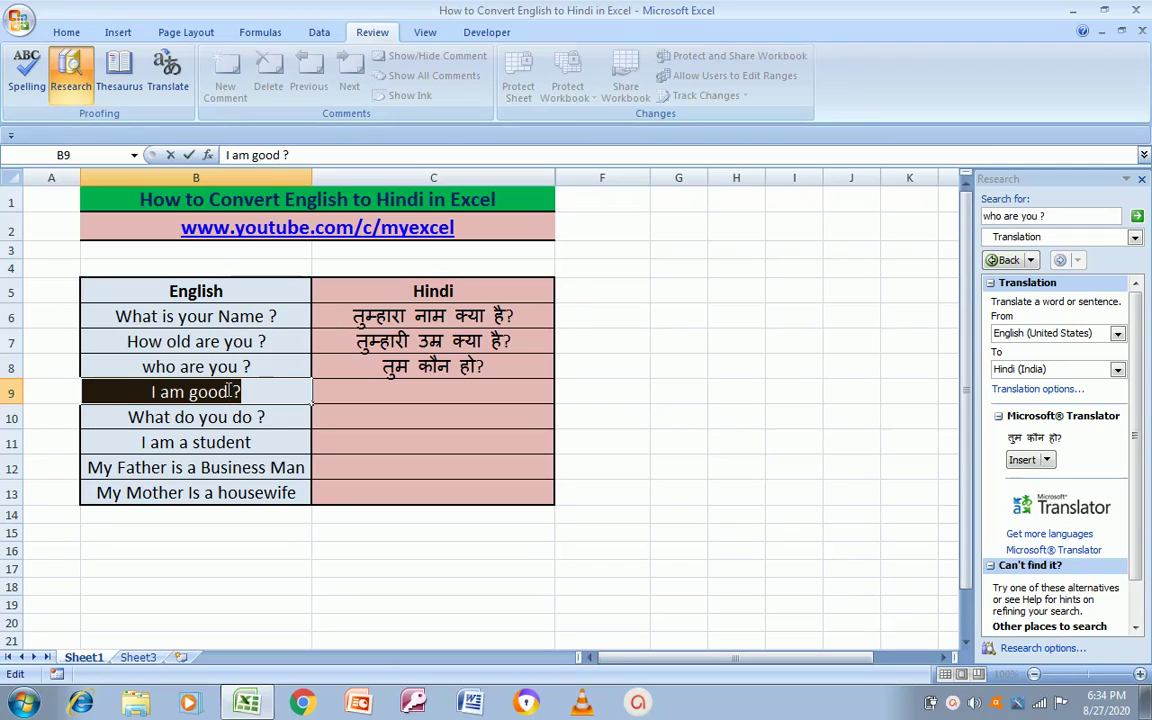
- Translate 'I am good ?' from B9 and insert 'मैं बढ़िया हूँ?' into C9
{"action": "key", "text": "ctrl+c"}
{"action": "key", "text": "Escape"}
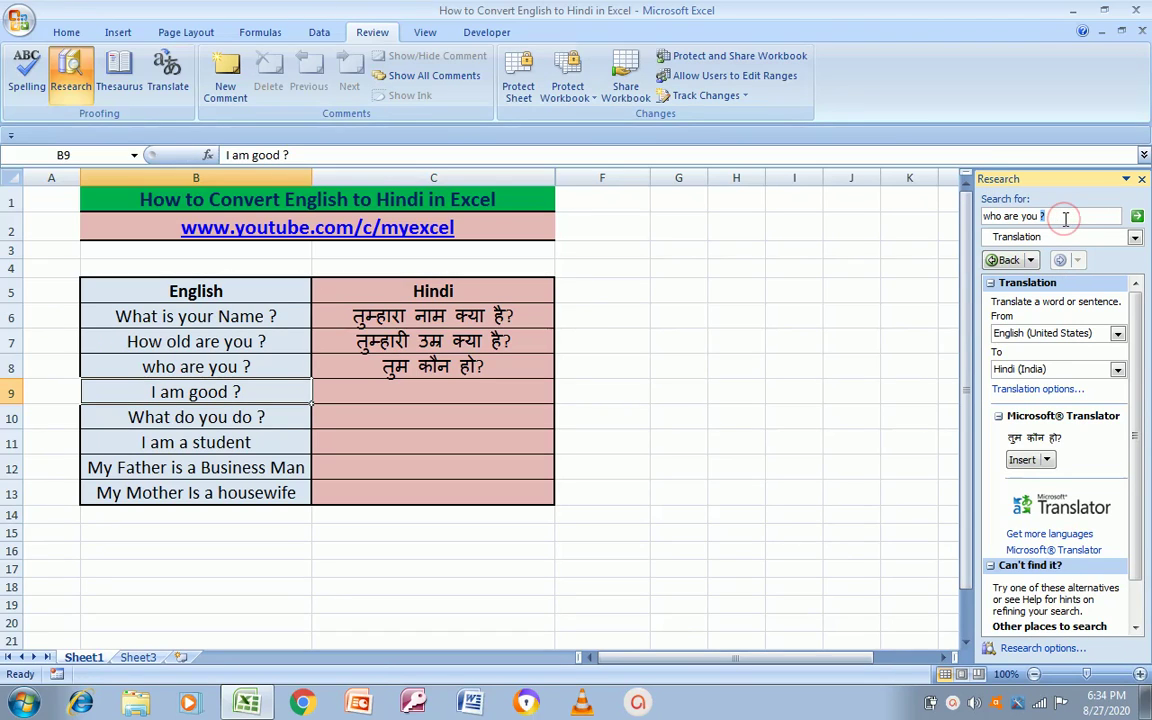
{"action": "triple_click", "coordinate": [1065, 218]}
{"action": "key", "text": "ctrl+v"}
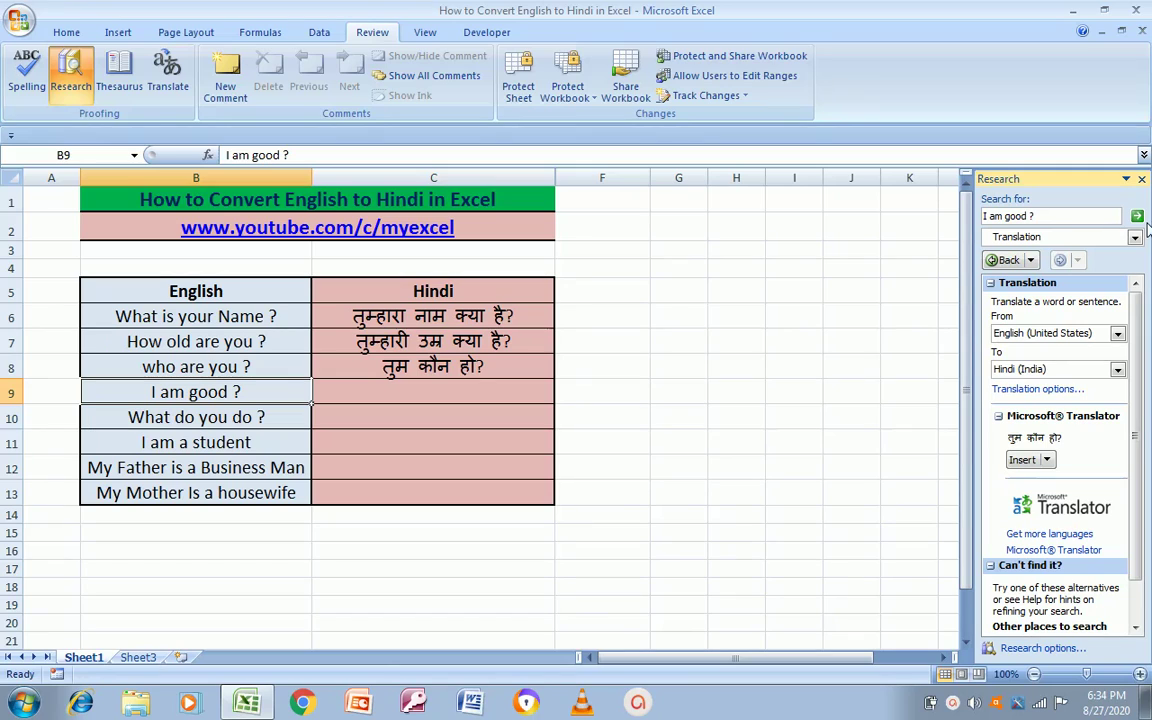
{"action": "left_click", "coordinate": [1137, 217]}
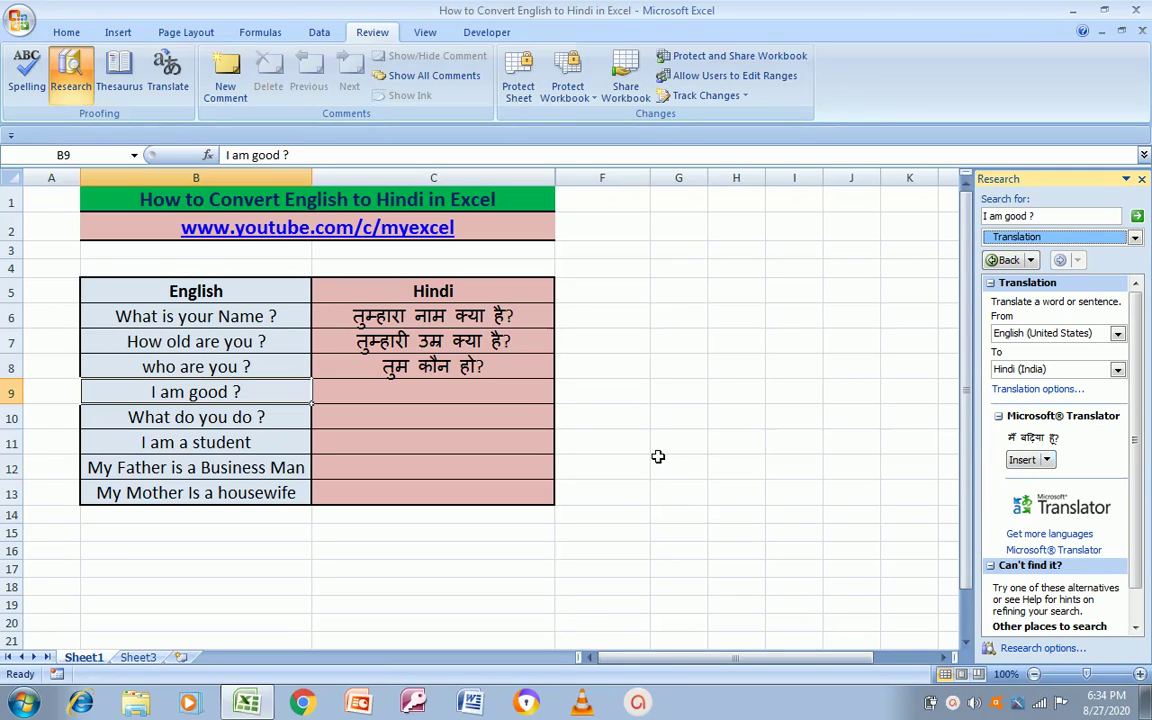
{"action": "left_click", "coordinate": [496, 393]}
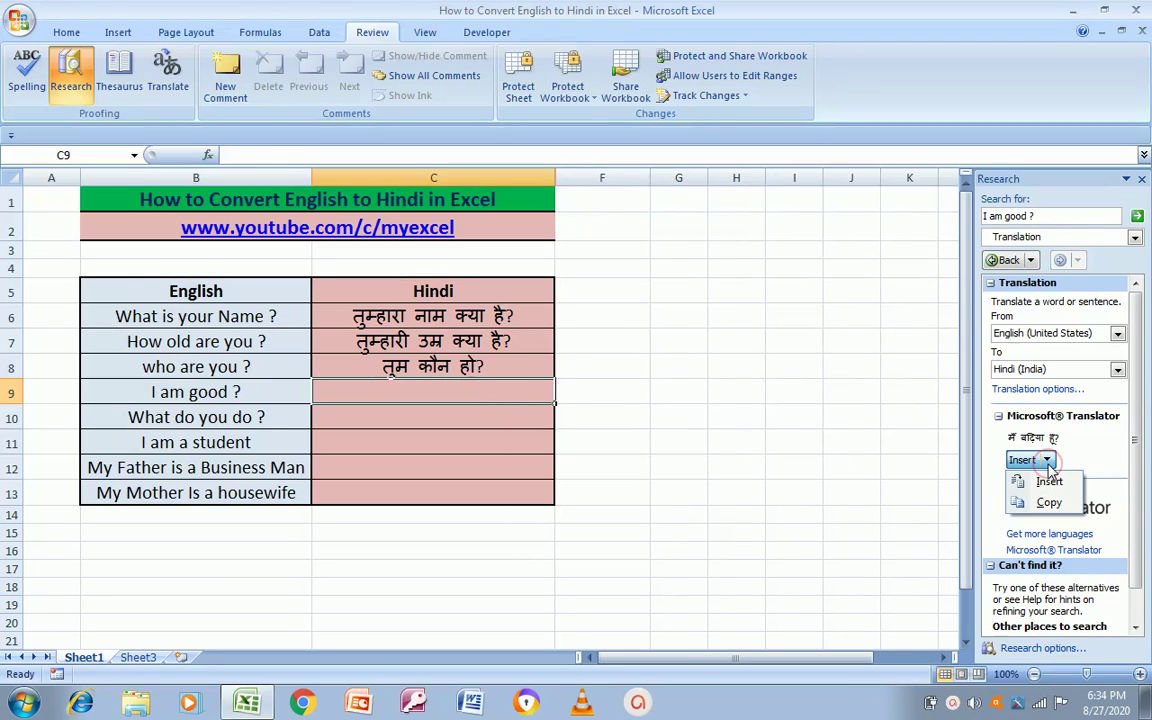
{"action": "left_click", "coordinate": [1048, 483]}
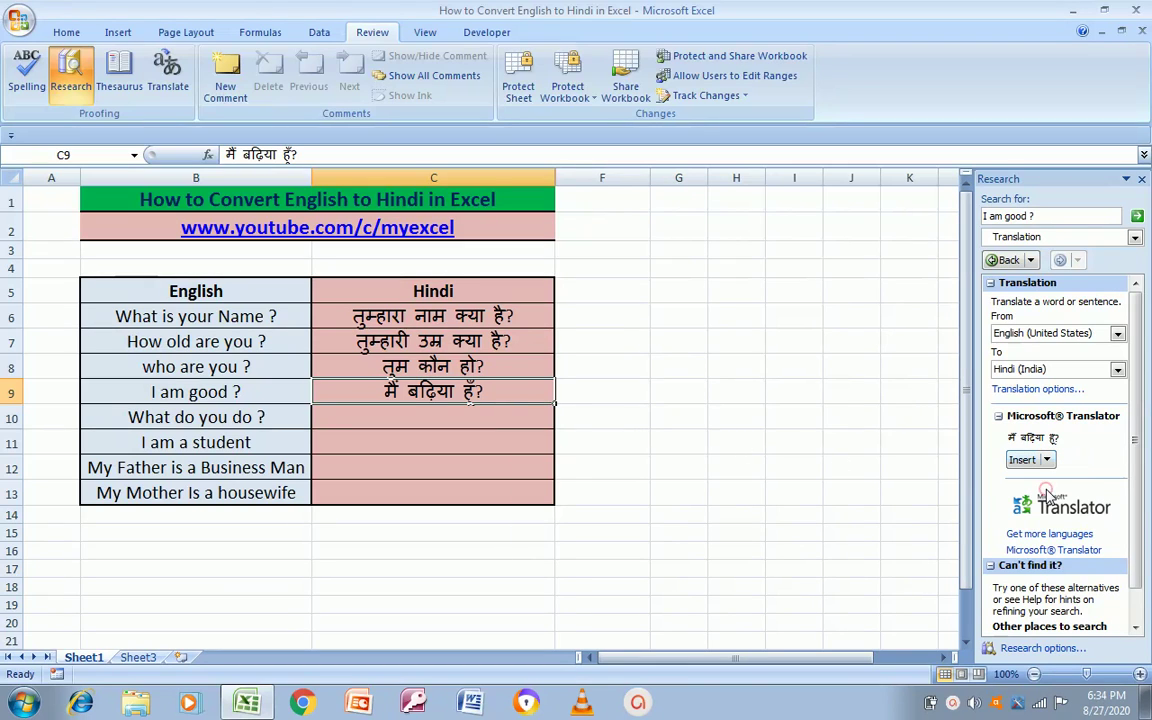
- Paste 'What do you do ?' from B10 into the Research search box and translate it
{"action": "left_click", "coordinate": [231, 417]}
{"action": "double_click", "coordinate": [230, 419]}
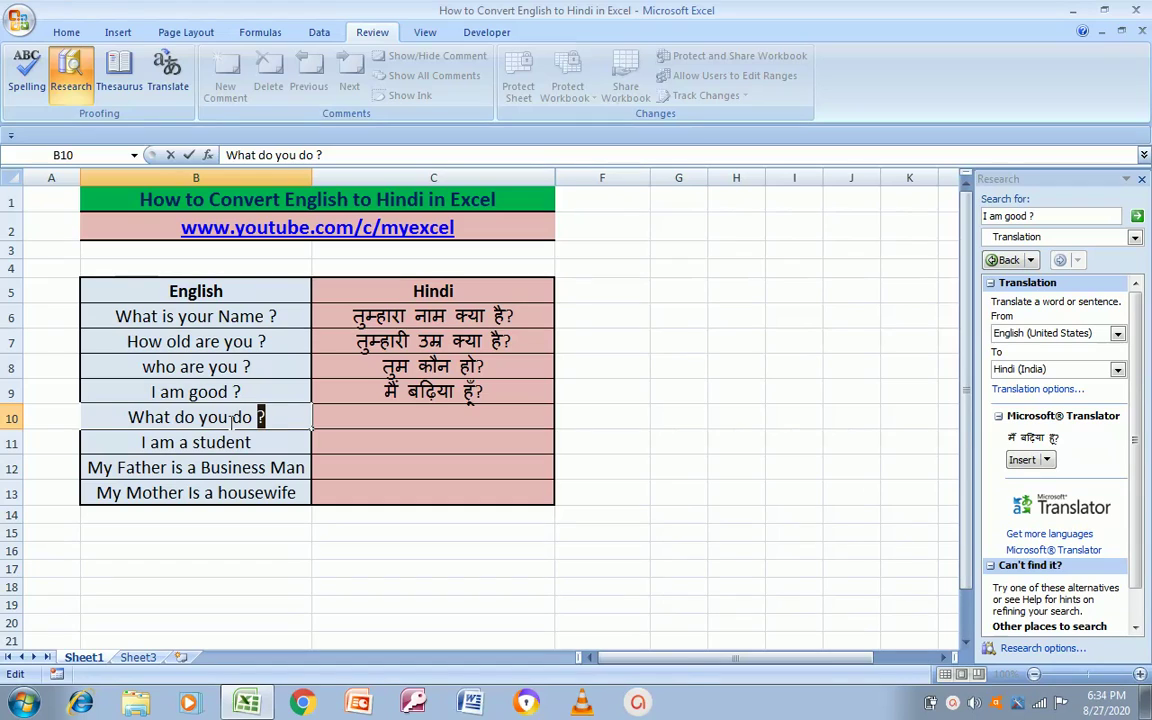
{"action": "triple_click", "coordinate": [231, 419]}
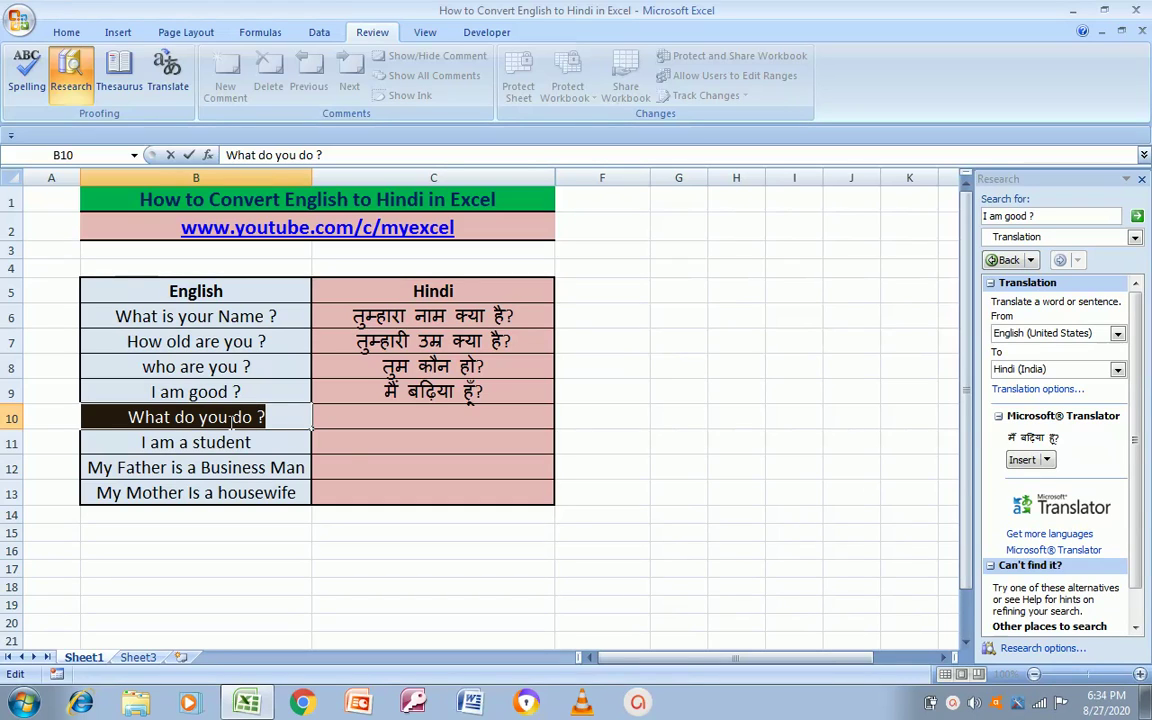
{"action": "left_click", "coordinate": [470, 417]}
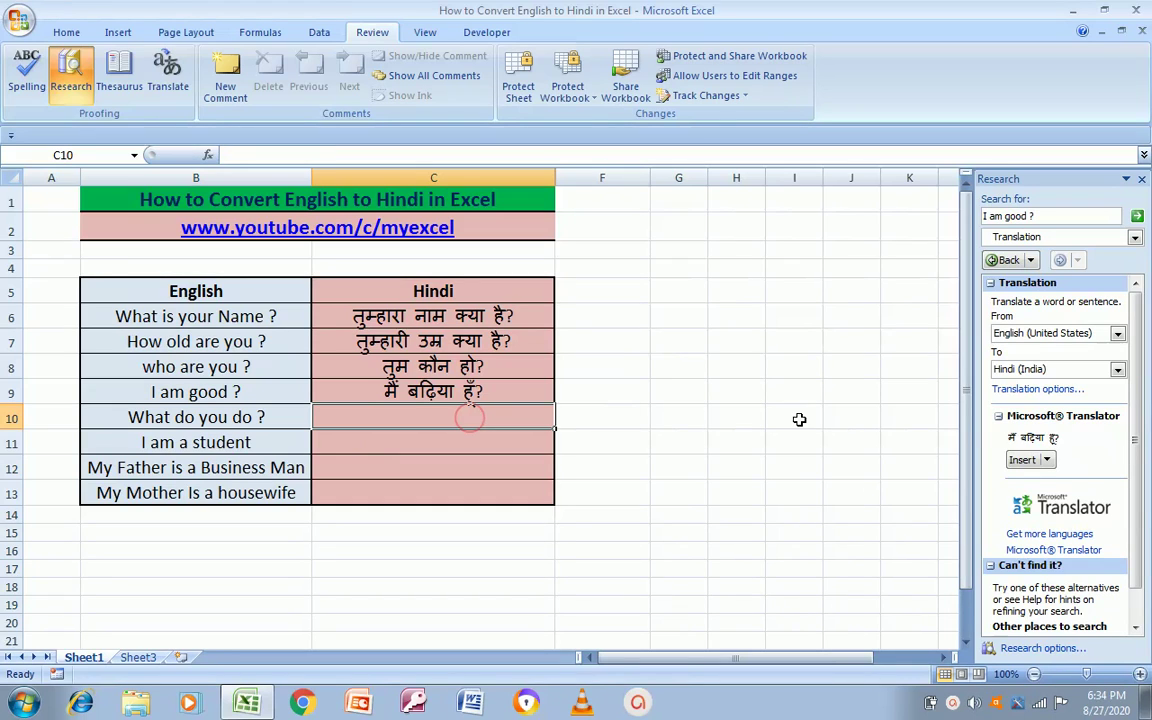
{"action": "triple_click", "coordinate": [1067, 215]}
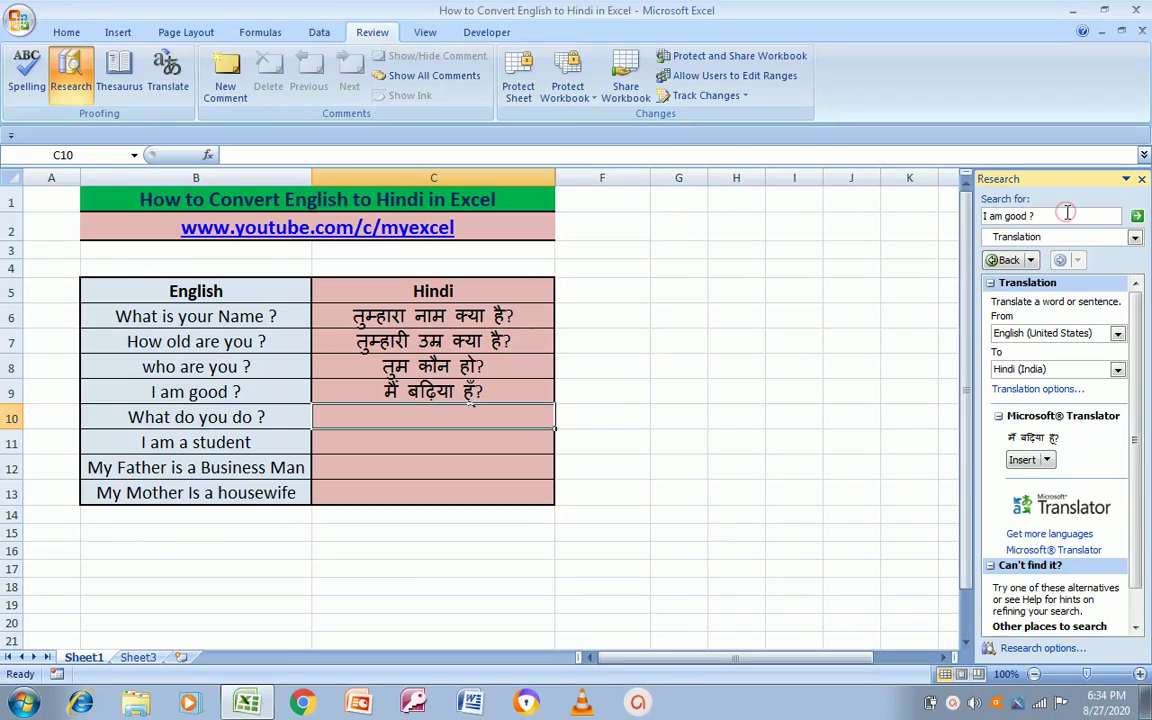
{"action": "key", "text": "ctrl+v"}
{"action": "left_click", "coordinate": [1136, 218]}
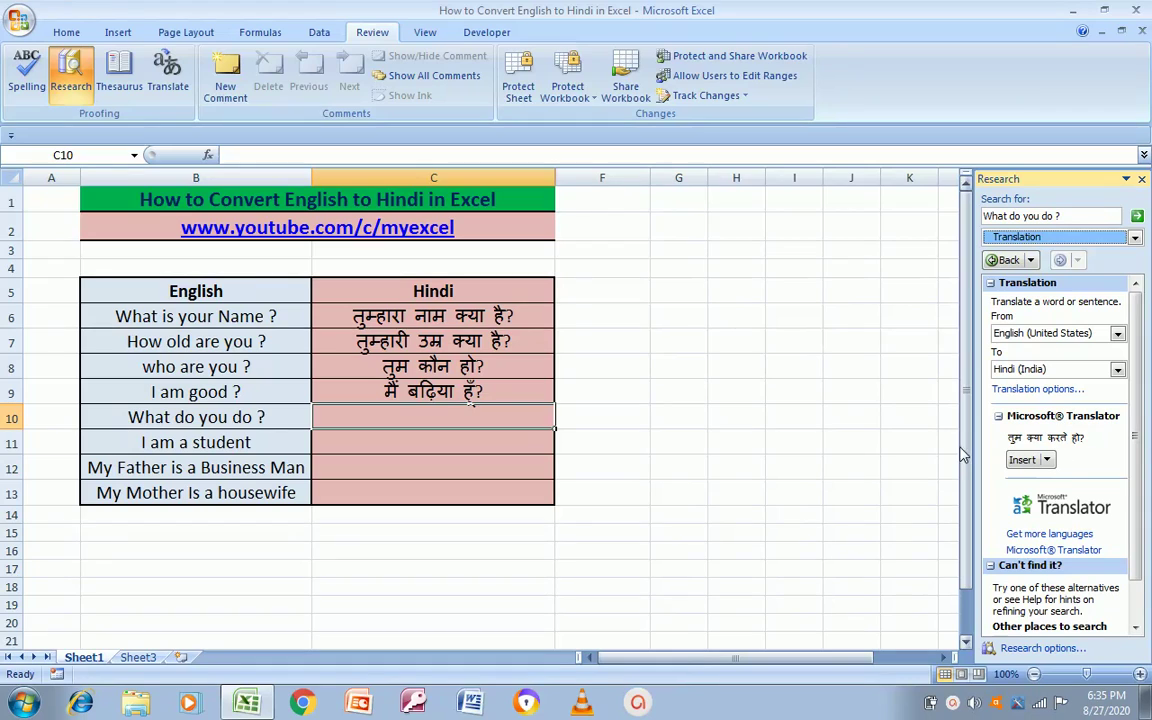
- Insert the translation 'तुम क्या करते हो?' into cell C10
{"action": "left_click", "coordinate": [1046, 459]}
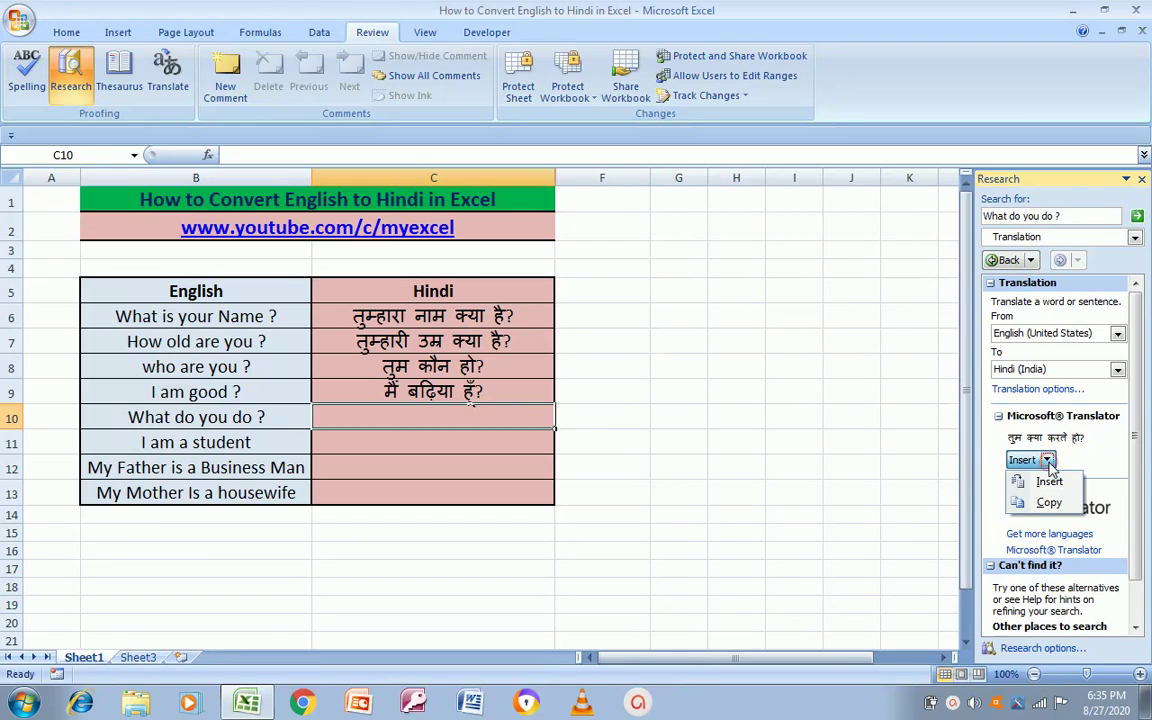
{"action": "left_click", "coordinate": [1046, 504]}
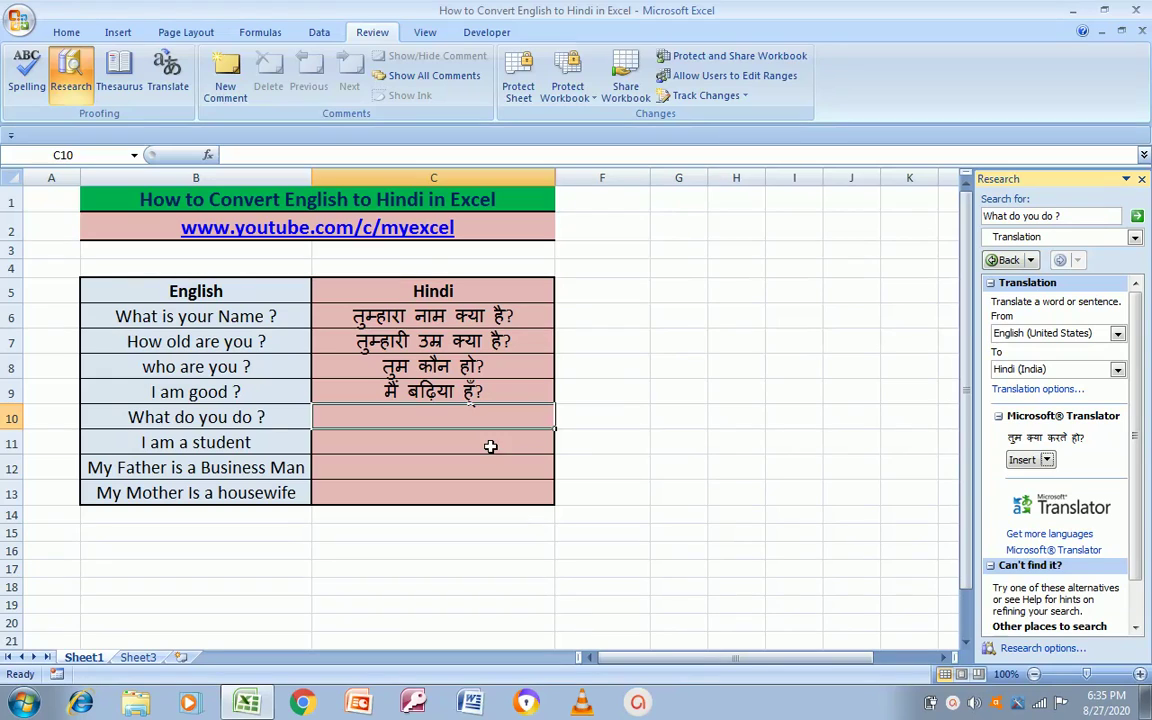
{"action": "left_click", "coordinate": [1046, 459]}
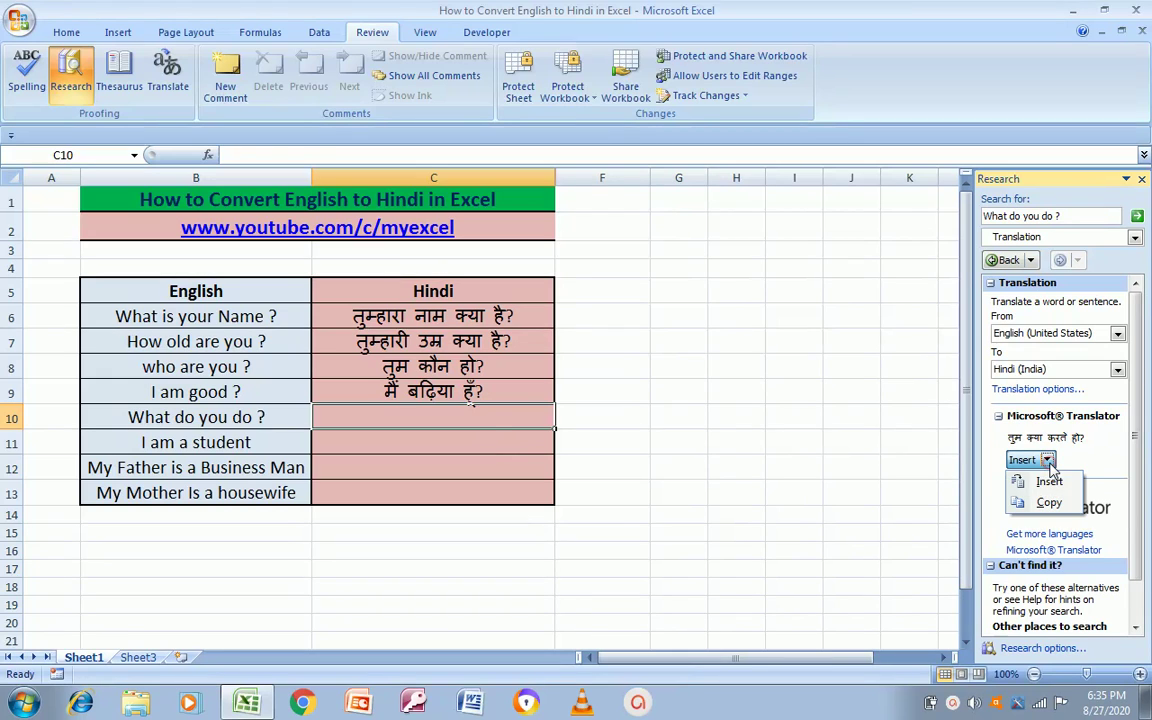
{"action": "left_click", "coordinate": [1030, 481]}
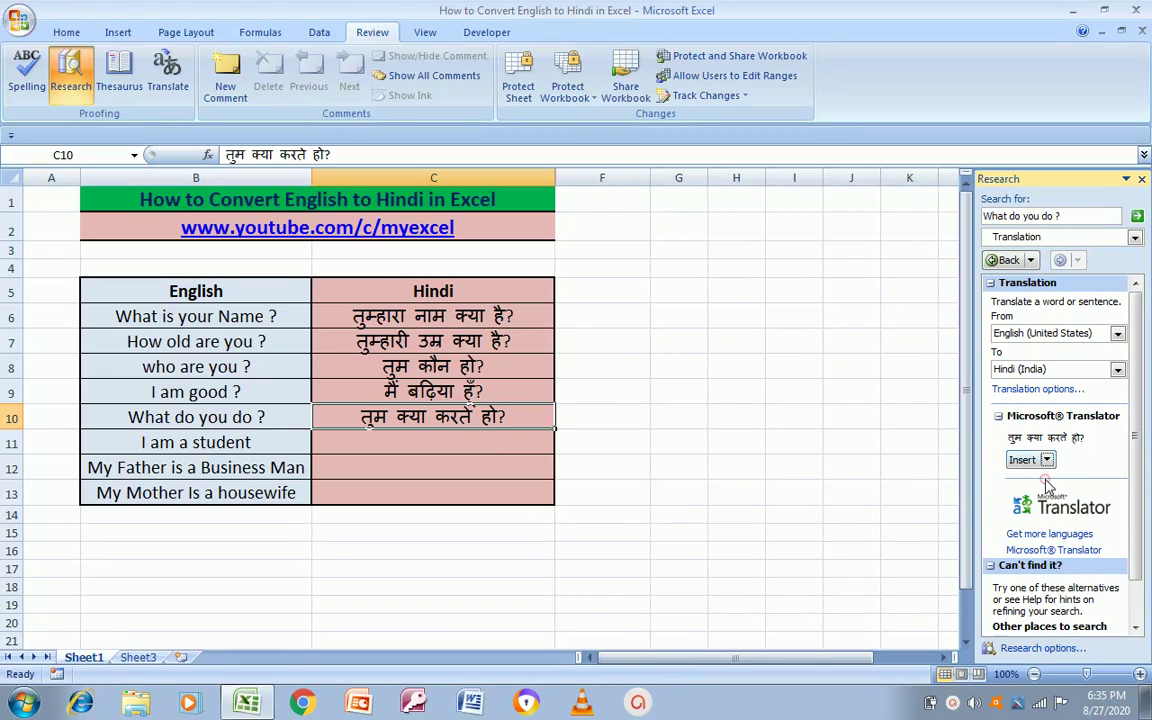
{"action": "double_click", "coordinate": [303, 442]}
{"action": "double_click", "coordinate": [269, 447]}
{"action": "triple_click", "coordinate": [269, 447]}
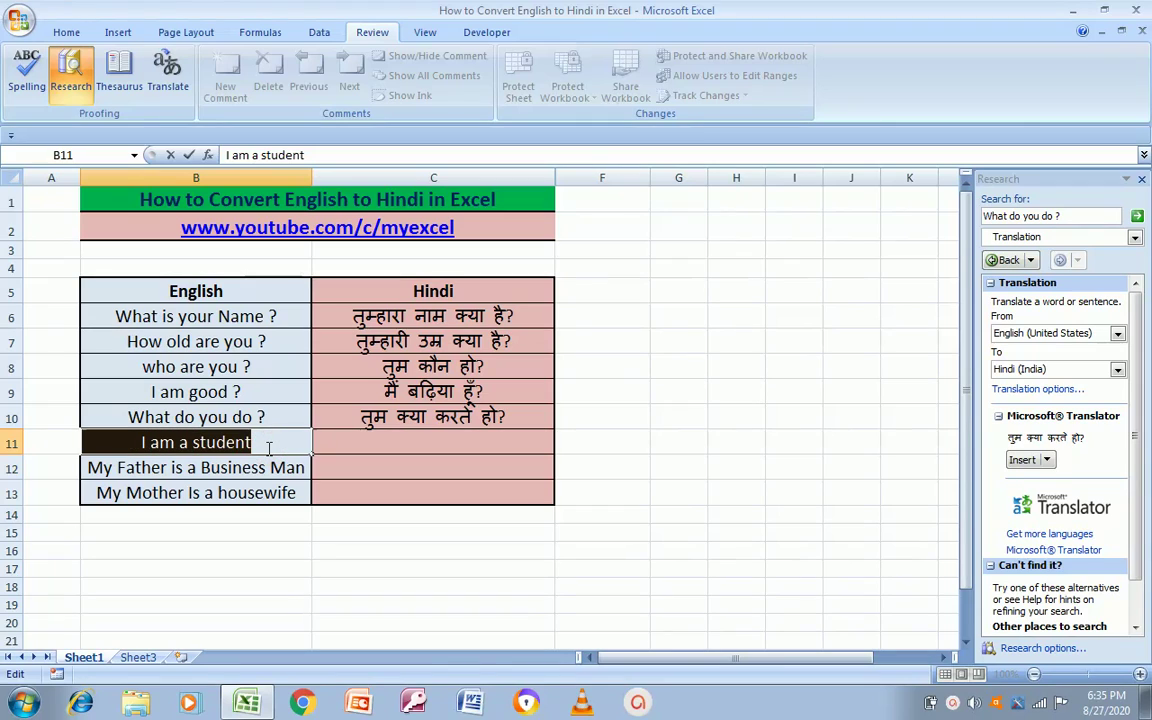
- Translate 'I am a student' and insert 'मैं विद्यार्थी हूँ' into C11
{"action": "left_click", "coordinate": [303, 442]}
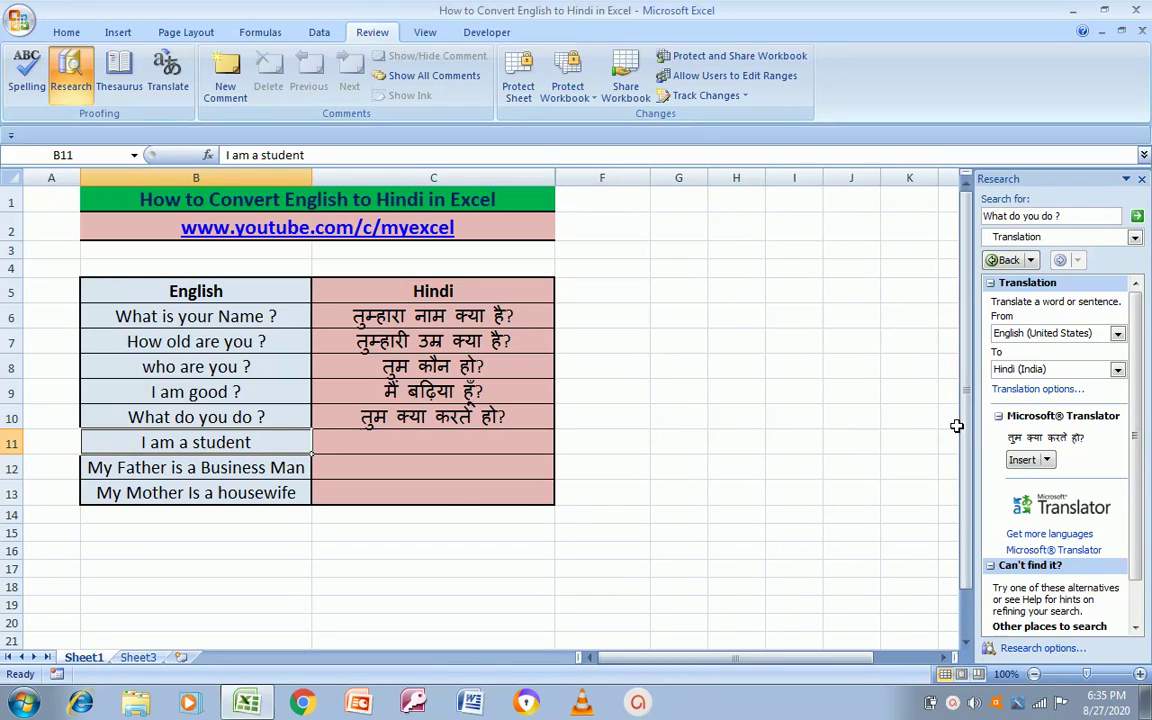
{"action": "left_click", "coordinate": [1100, 217]}
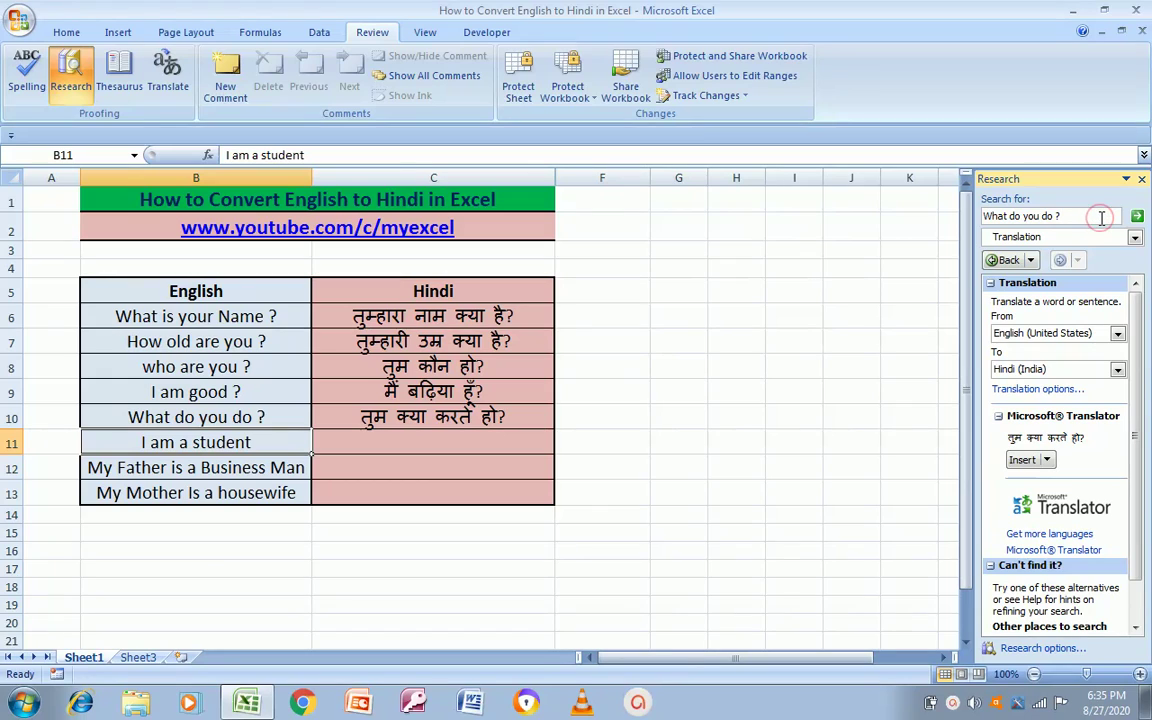
{"action": "triple_click", "coordinate": [1100, 217]}
{"action": "key", "text": "ctrl+v"}
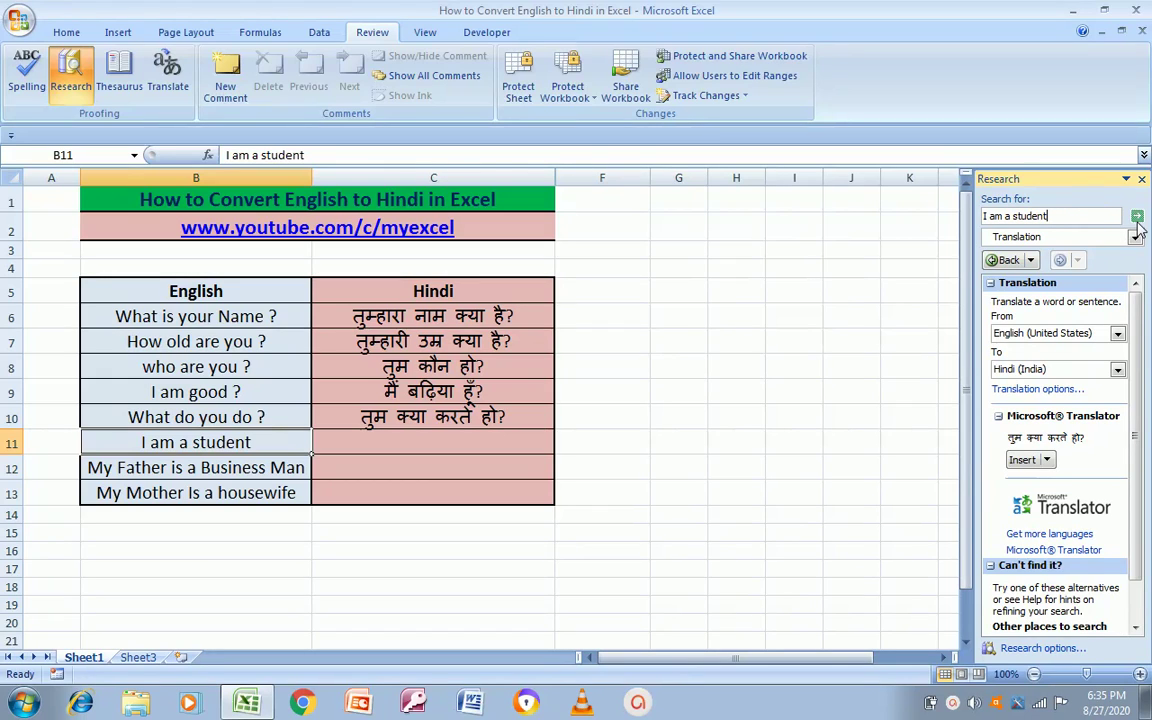
{"action": "left_click", "coordinate": [1137, 216]}
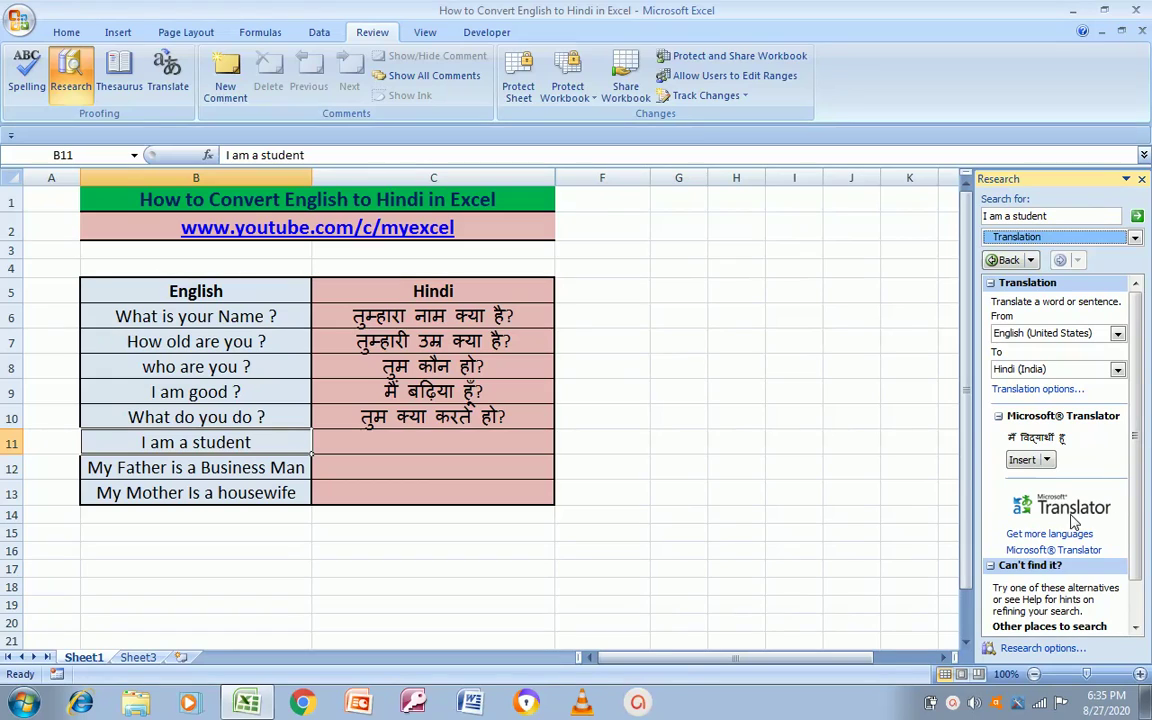
{"action": "left_click", "coordinate": [504, 440]}
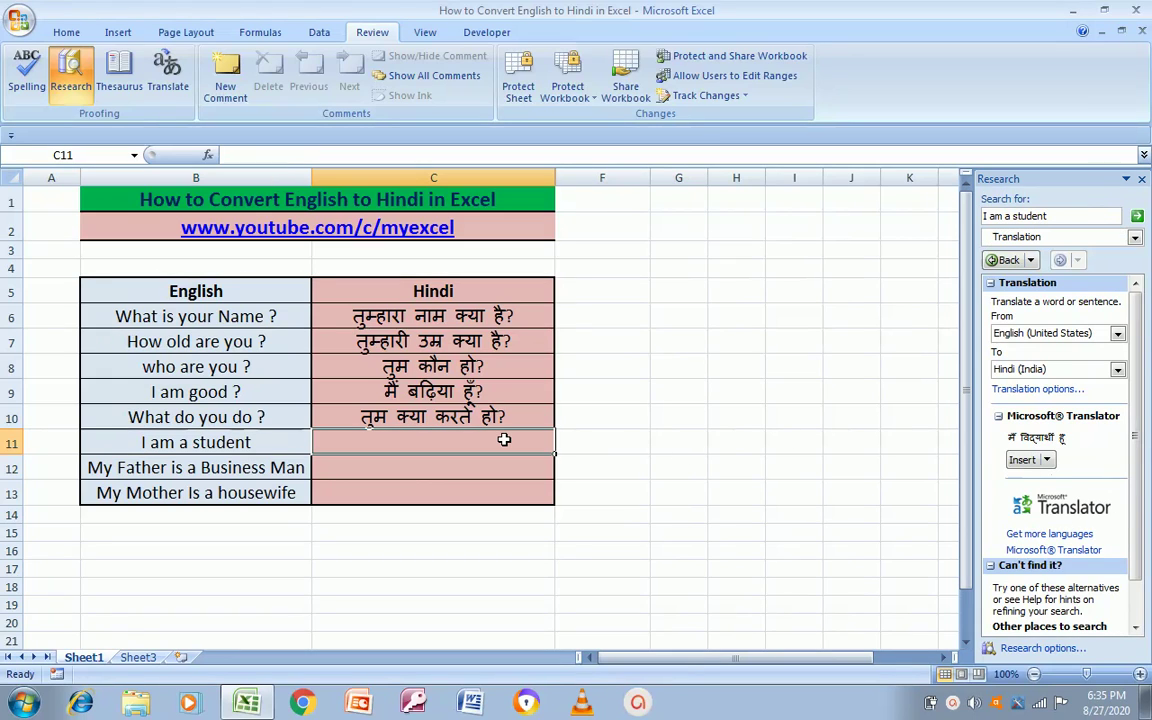
{"action": "left_click", "coordinate": [1046, 459]}
{"action": "left_click", "coordinate": [1040, 479]}
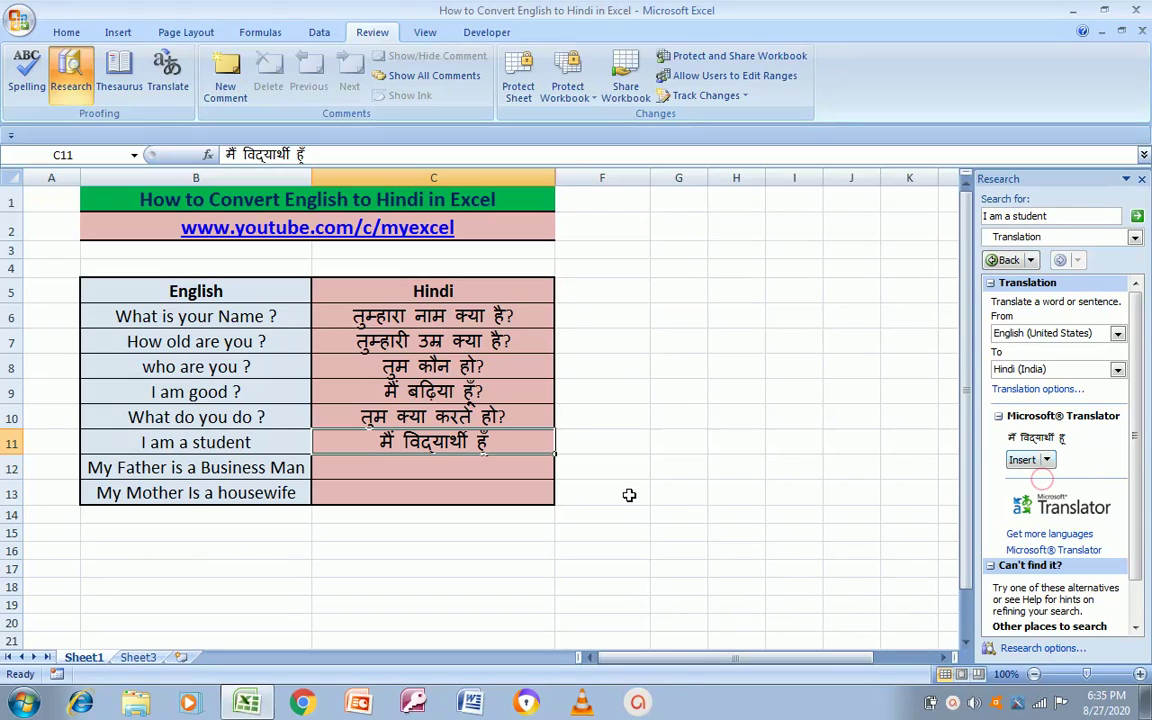
- Copy the English sentence from B12
{"action": "double_click", "coordinate": [273, 470]}
{"action": "key", "text": "ctrl+shift+Left"}
{"action": "key", "text": "ctrl+shift+Left"}
{"action": "key", "text": "ctrl+shift+Left"}
{"action": "key", "text": "ctrl+shift+Left"}
{"action": "key", "text": "Escape"}
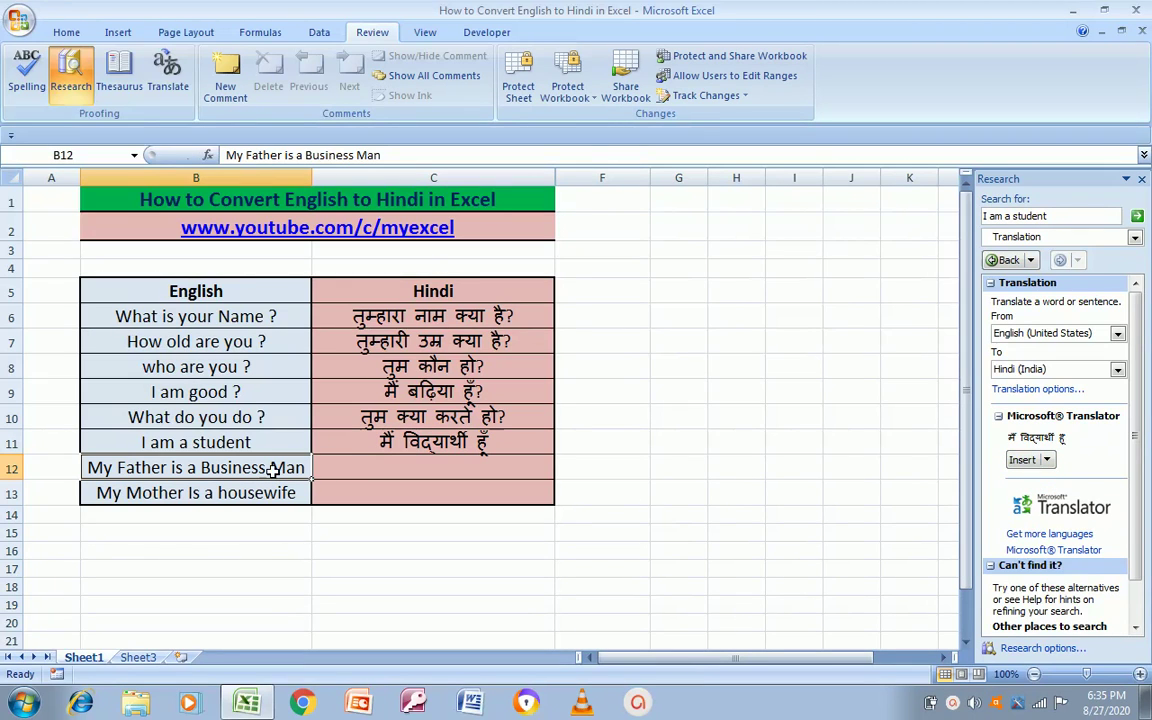
- Translate 'My Father is a Business Man' and insert 'मेरे पिता एक बिजनेस मैन है' into C12
{"action": "triple_click", "coordinate": [1069, 216]}
{"action": "key", "text": "ctrl+v"}
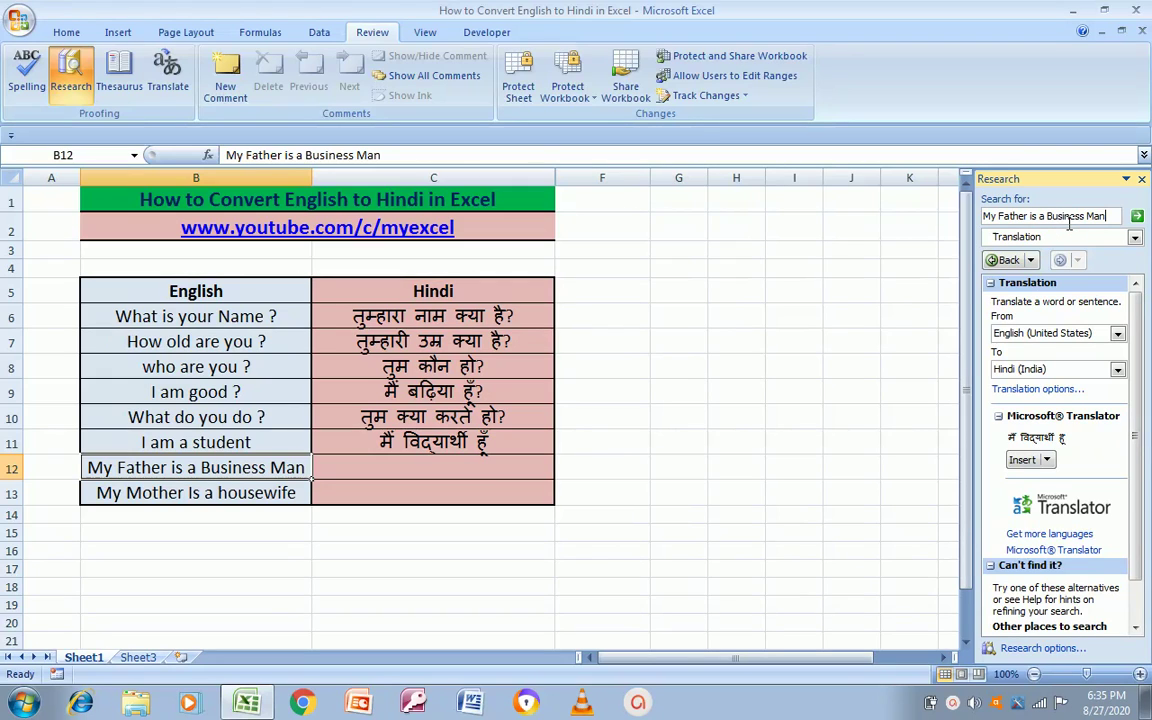
{"action": "left_click", "coordinate": [1137, 216]}
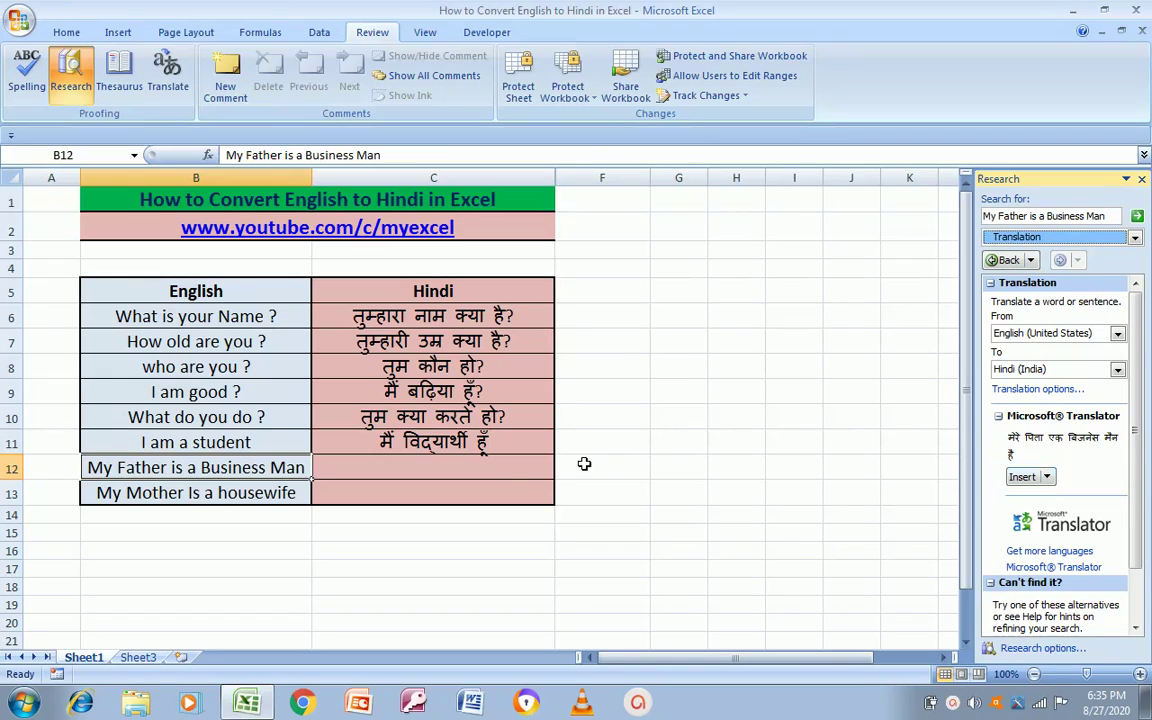
{"action": "left_click", "coordinate": [532, 465]}
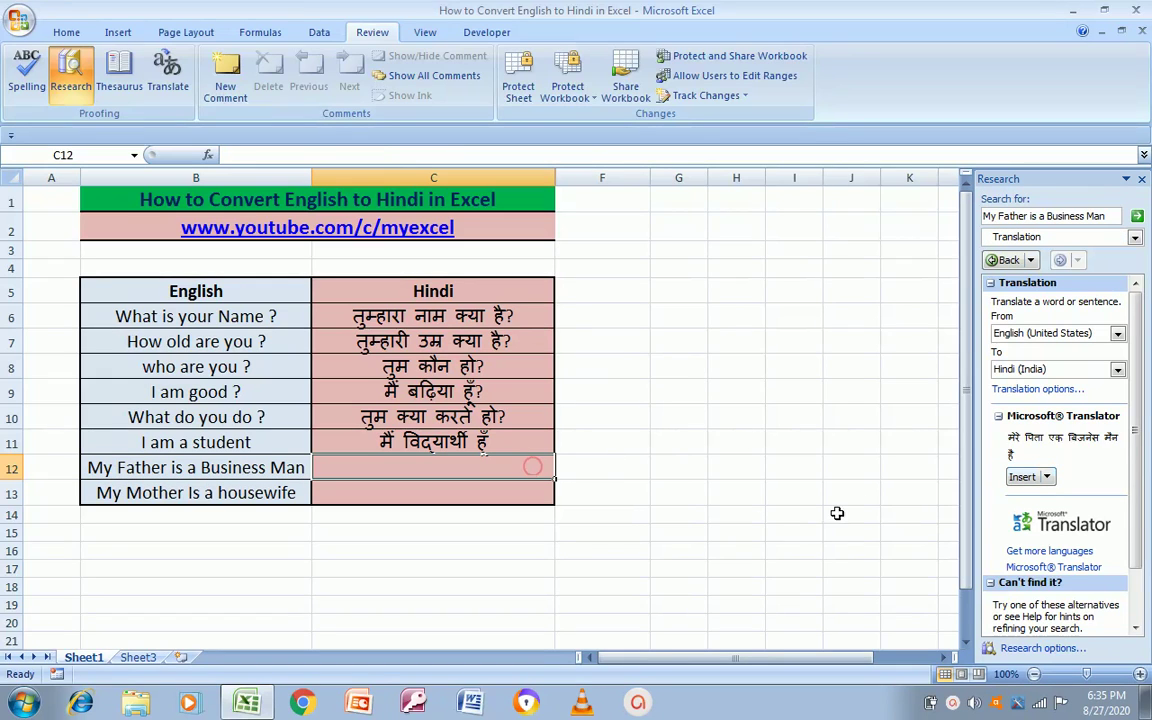
{"action": "left_click", "coordinate": [1050, 478]}
{"action": "left_click", "coordinate": [1047, 497]}
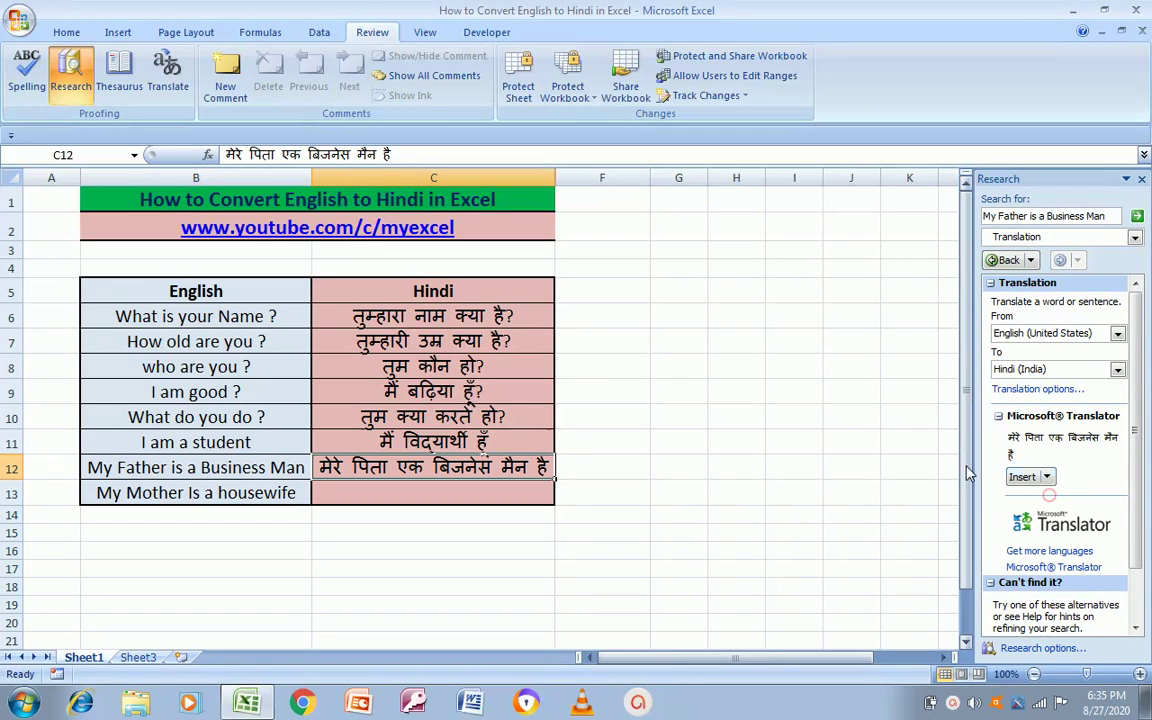
- Copy the mother sentence from B13 into the search box and translate it to Hindi
{"action": "left_click", "coordinate": [188, 492]}
{"action": "key", "text": "F2"}
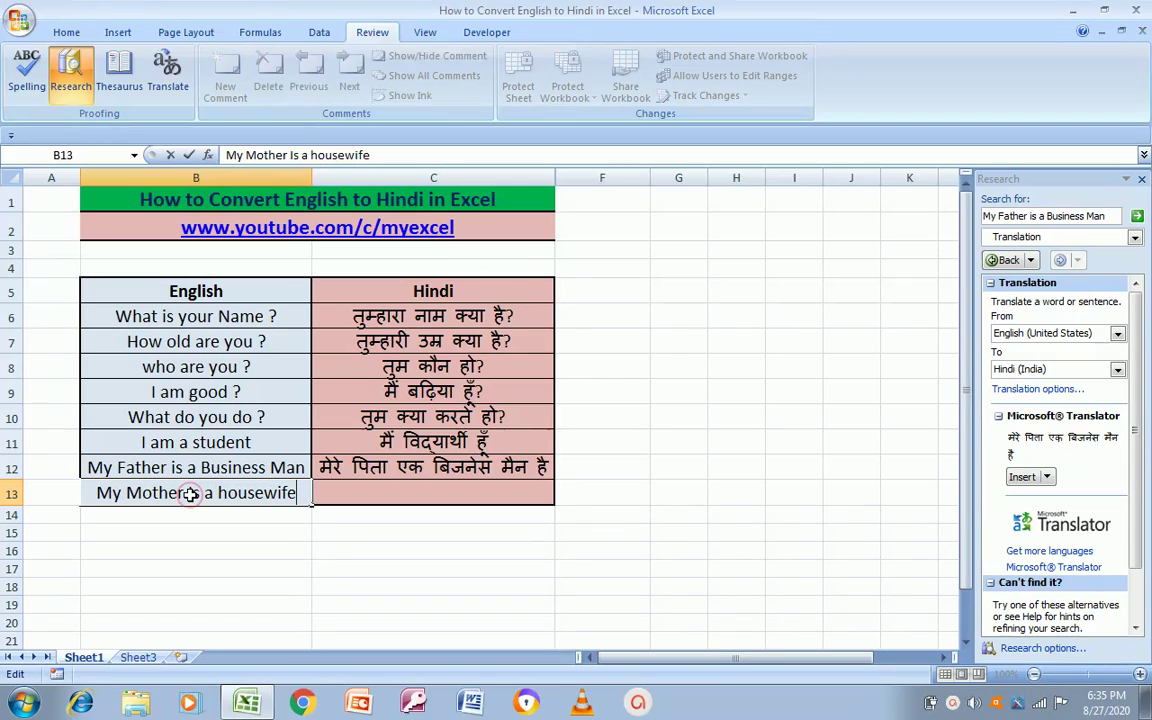
{"action": "key", "text": "ctrl+shift+Left"}
{"action": "key", "text": "ctrl+shift+Left"}
{"action": "key", "text": "ctrl+shift+Left"}
{"action": "key", "text": "ctrl+shift+Left"}
{"action": "key", "text": "ctrl+c"}
{"action": "key", "text": "Escape"}
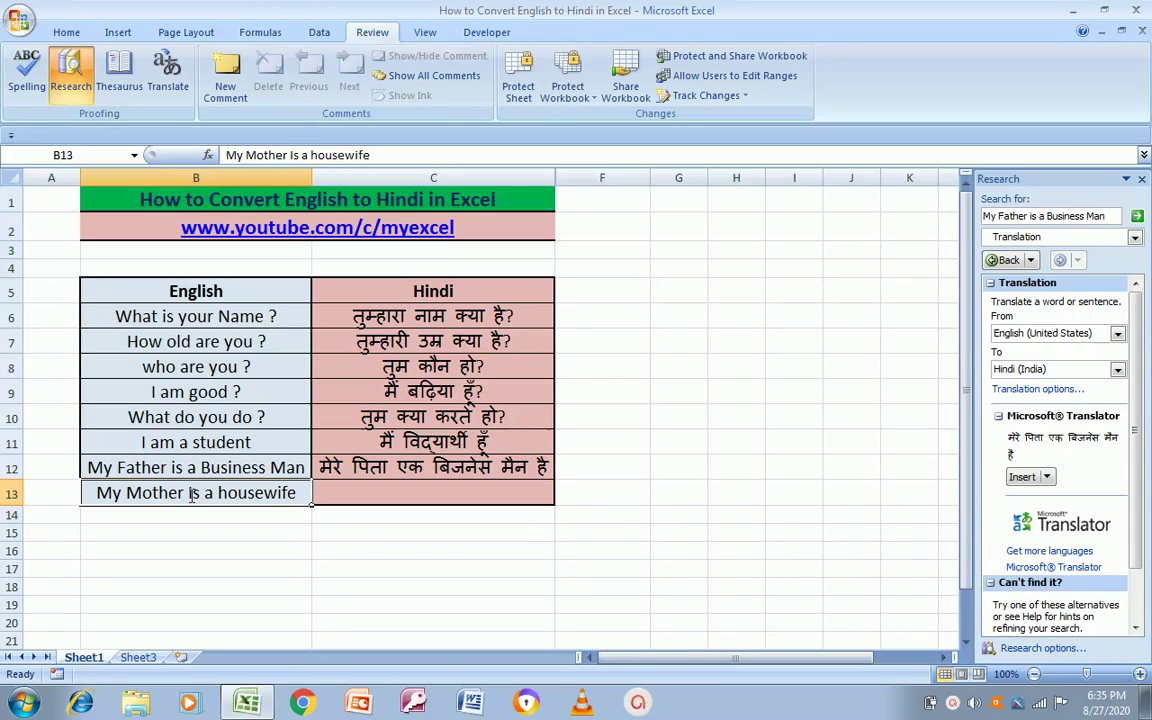
{"action": "left_click", "coordinate": [1107, 218]}
{"action": "key", "text": "ctrl+v"}
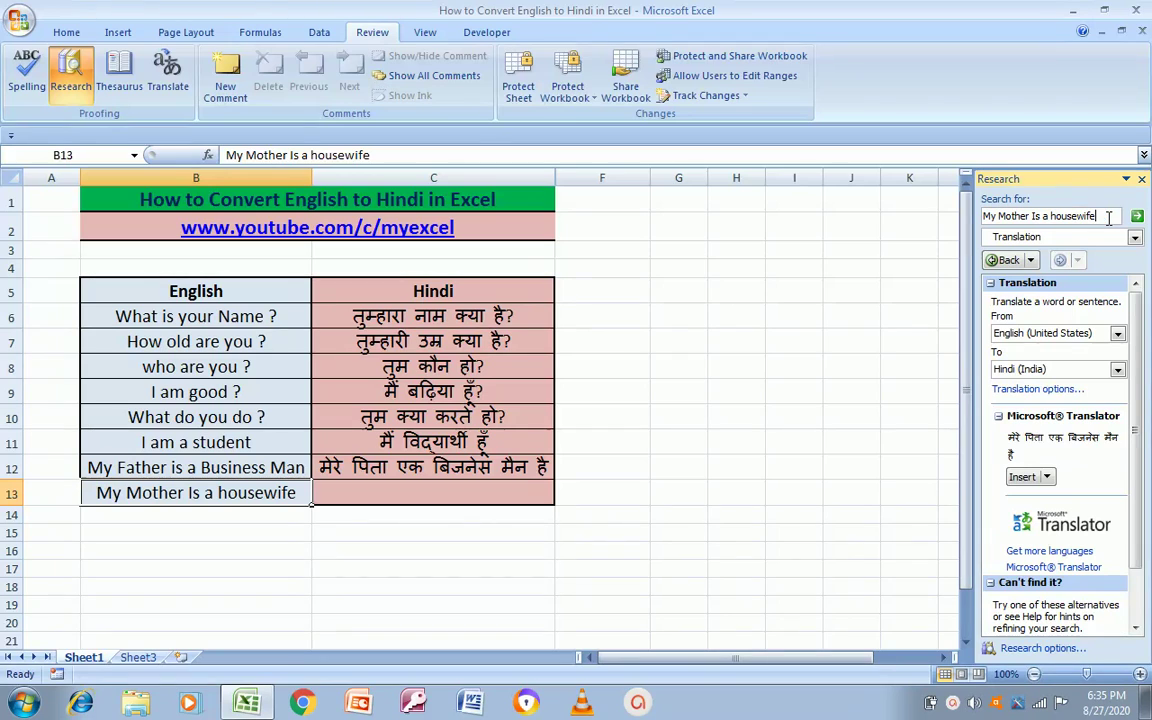
{"action": "left_click", "coordinate": [1135, 217]}
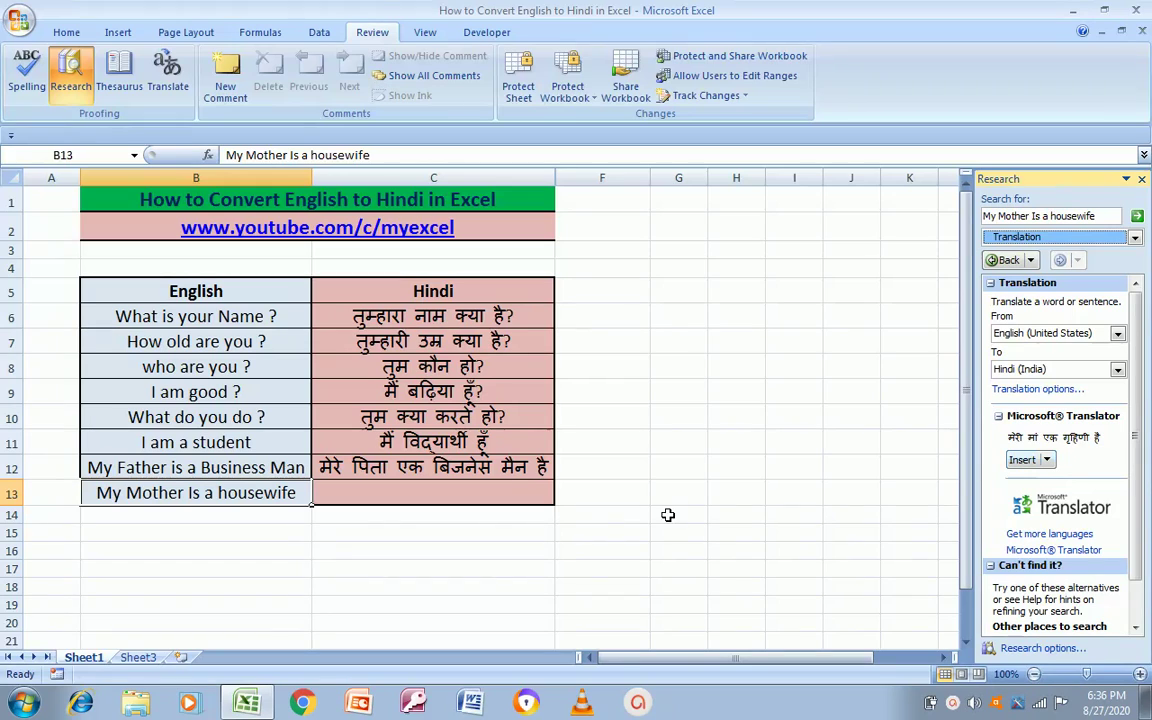
- Copy the Hindi result 'मेरी मां एक गृहिणी है' and paste it into C13
{"action": "left_click", "coordinate": [520, 490]}
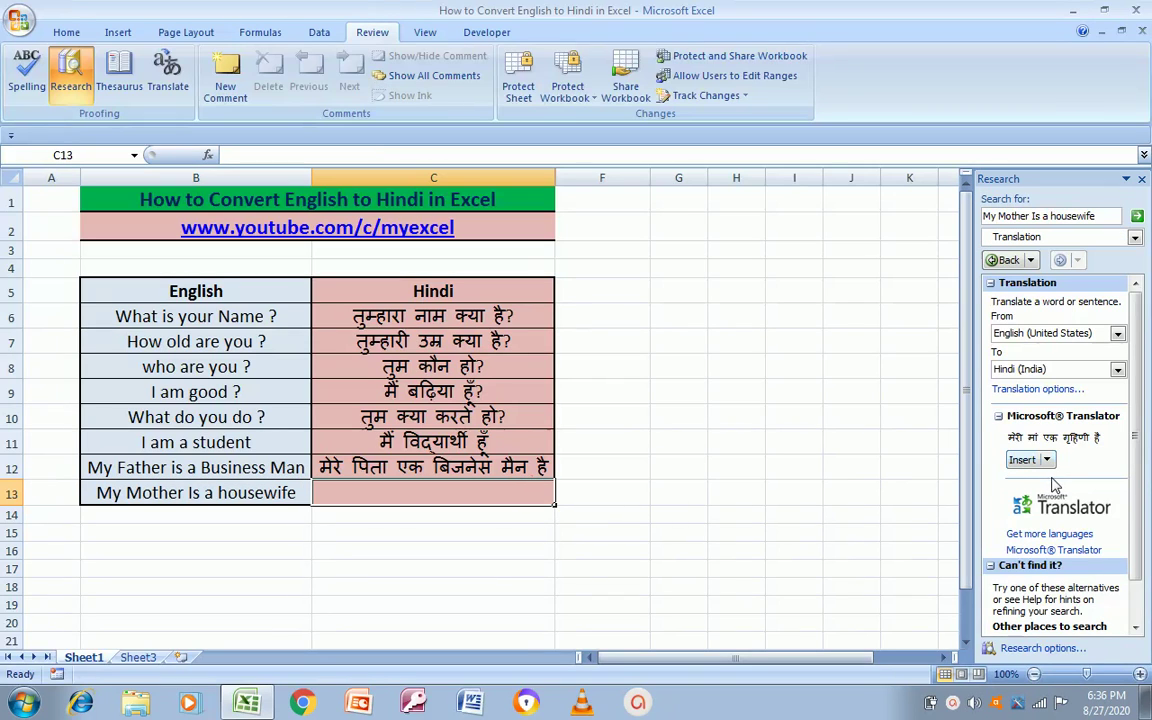
{"action": "left_click", "coordinate": [1047, 460]}
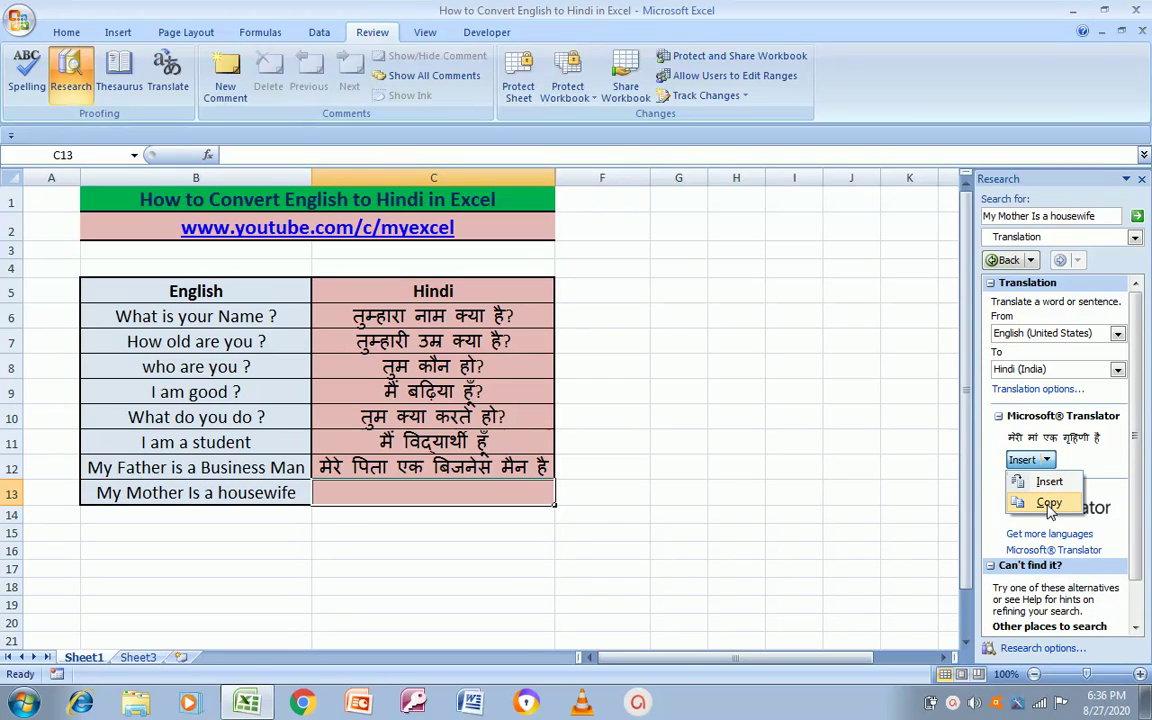
{"action": "left_click", "coordinate": [1047, 504]}
{"action": "key", "text": "ctrl+v"}
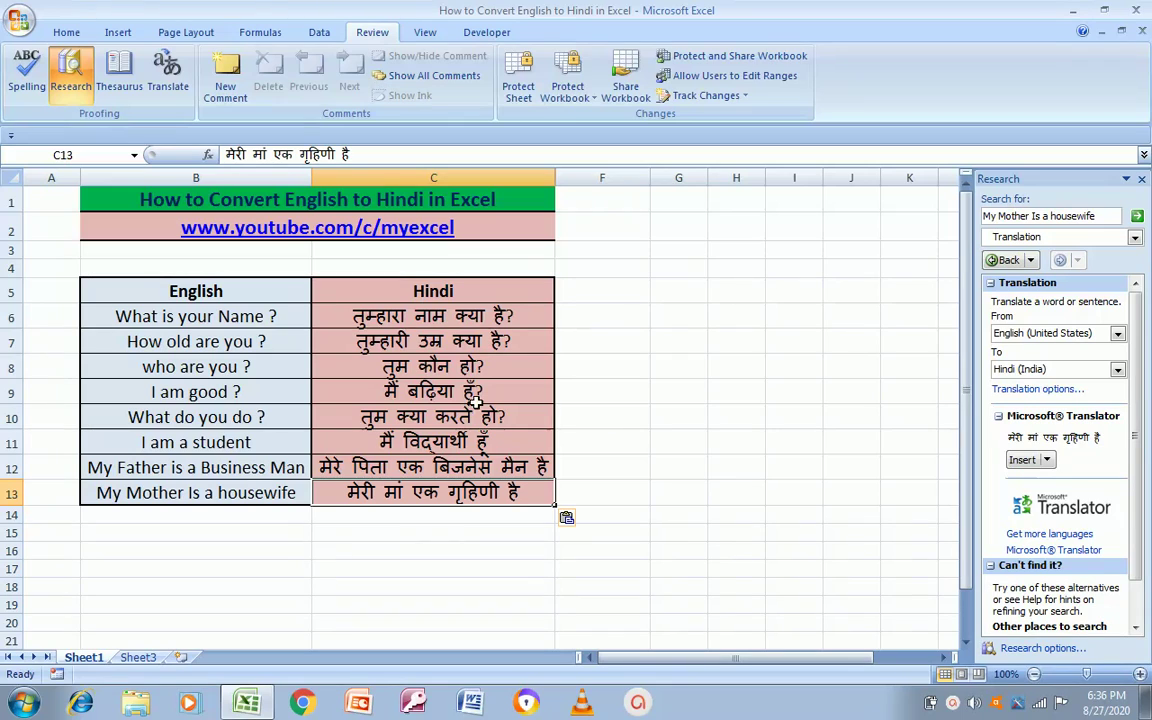
{"action": "left_click", "coordinate": [406, 318]}
{"action": "key", "text": "Left"}
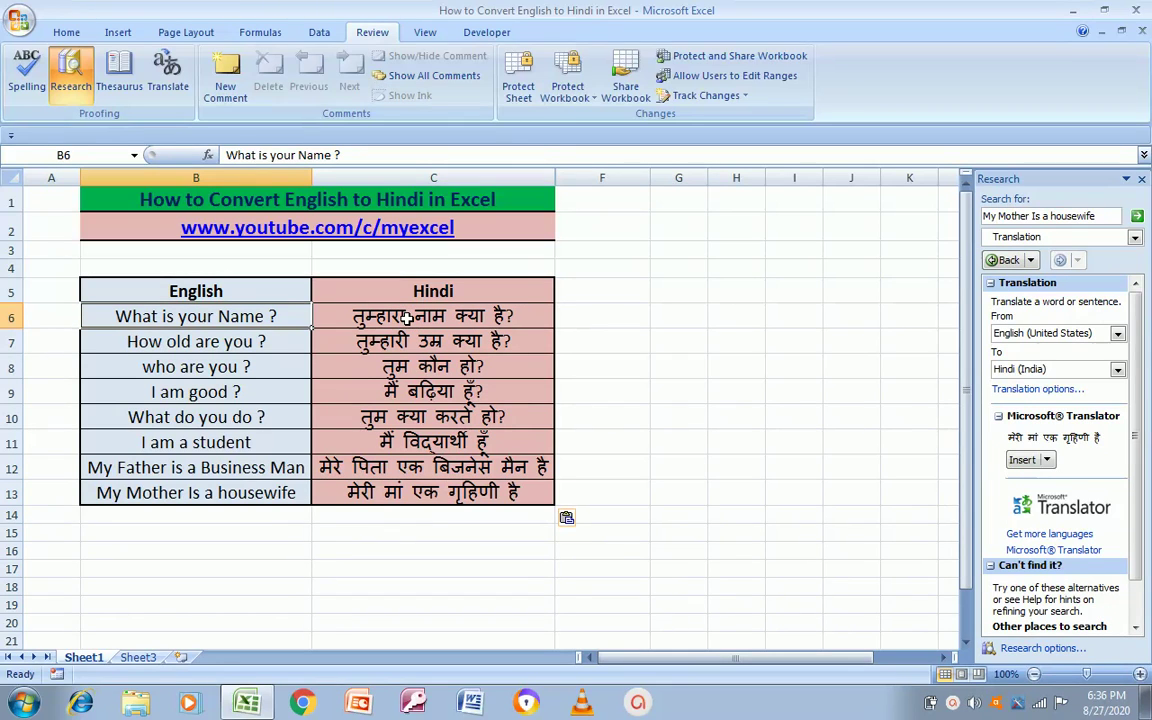
- Copy C6's Hindi sentence into the Research search box and look it up
{"action": "left_click", "coordinate": [406, 318]}
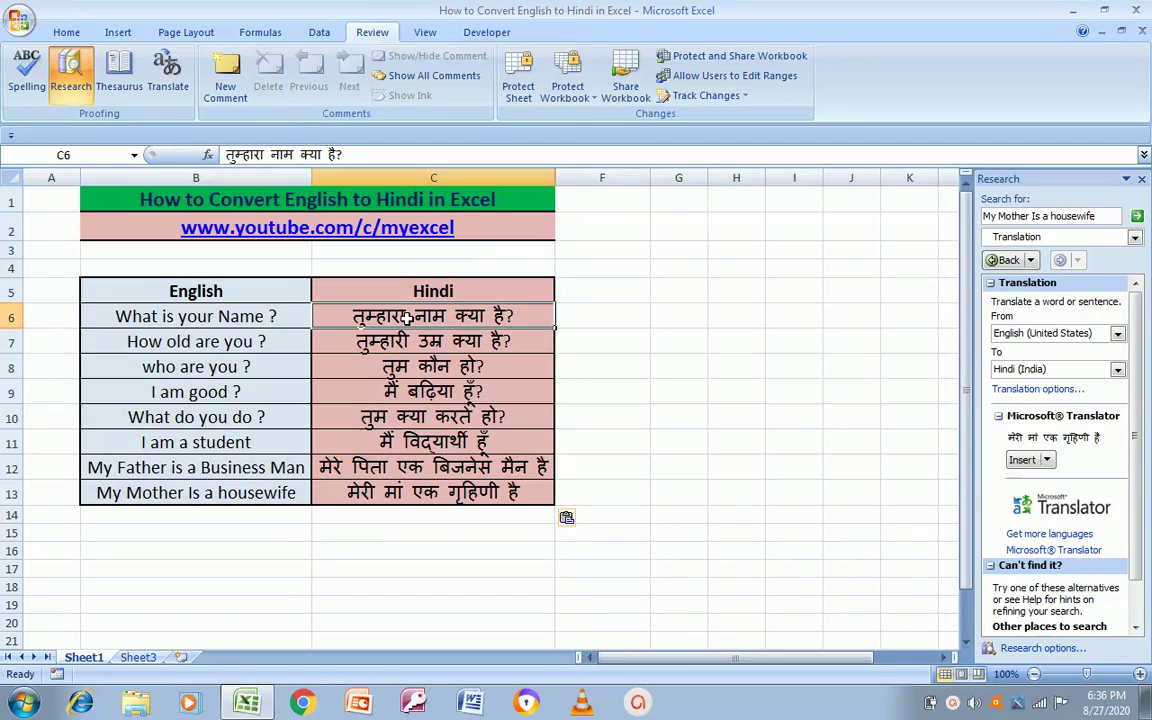
{"action": "key", "text": "F2"}
{"action": "key", "text": "shift+Left"}
{"action": "key", "text": "shift+Left"}
{"action": "key", "text": "shift+Left"}
{"action": "key", "text": "shift+Left"}
{"action": "key", "text": "shift+Left"}
{"action": "key", "text": "shift+Left"}
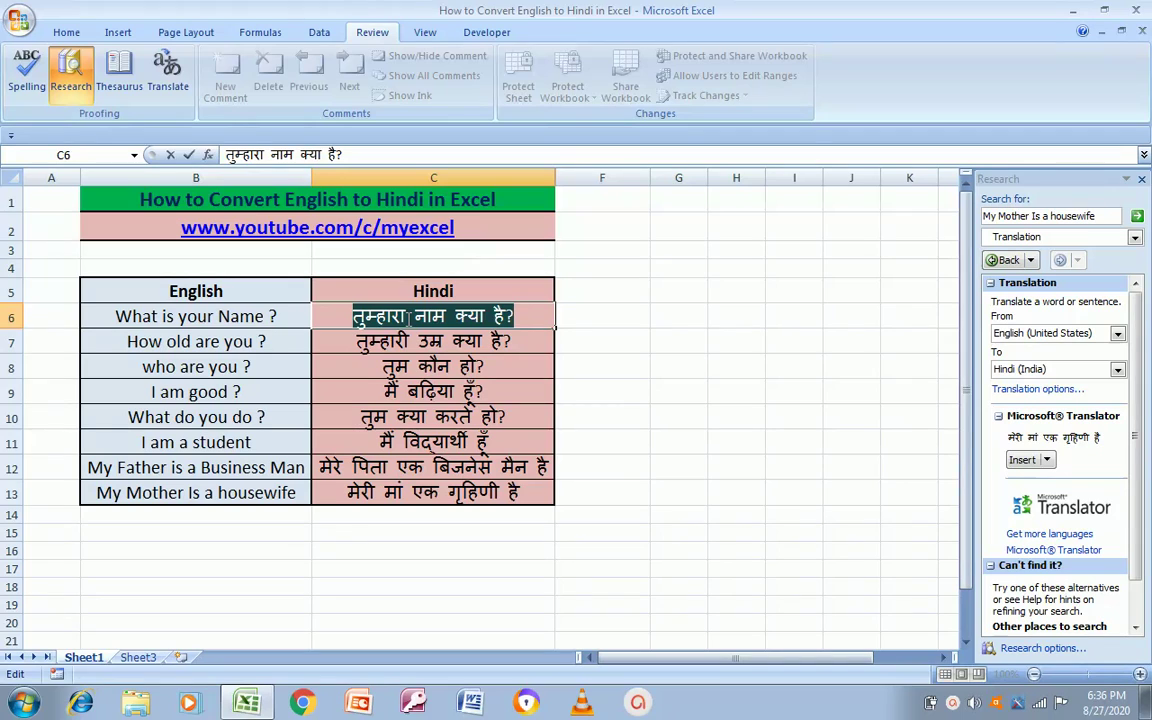
{"action": "key", "text": "Escape"}
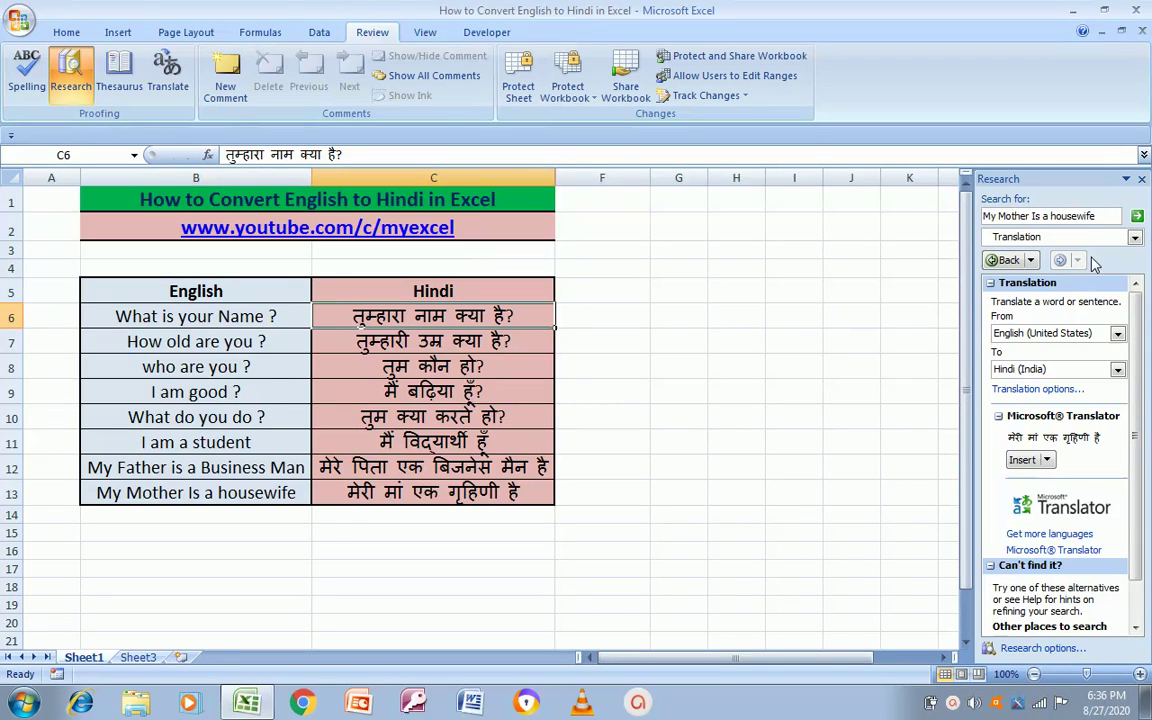
{"action": "left_click", "coordinate": [1101, 217]}
{"action": "key", "text": "shift+Left"}
{"action": "key", "text": "shift+Left"}
{"action": "key", "text": "shift+Left"}
{"action": "key", "text": "shift+Left"}
{"action": "key", "text": "shift+Left"}
{"action": "key", "text": "shift+Left"}
{"action": "key", "text": "ctrl+v"}
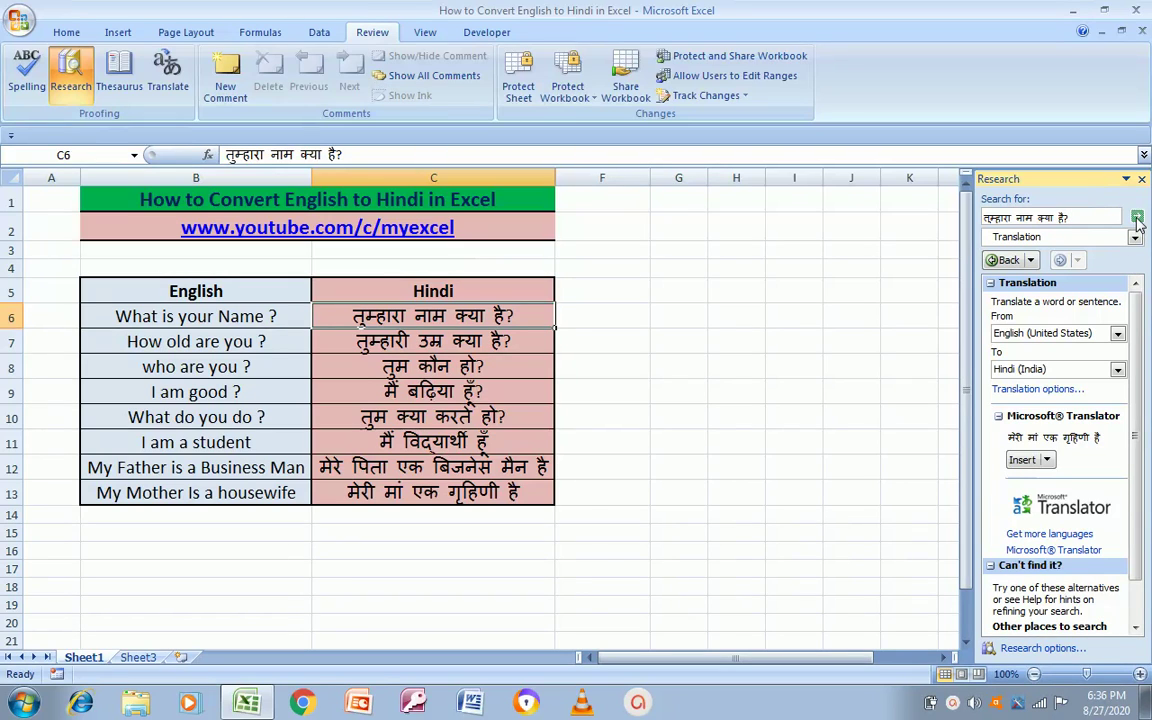
{"action": "left_click", "coordinate": [1137, 217]}
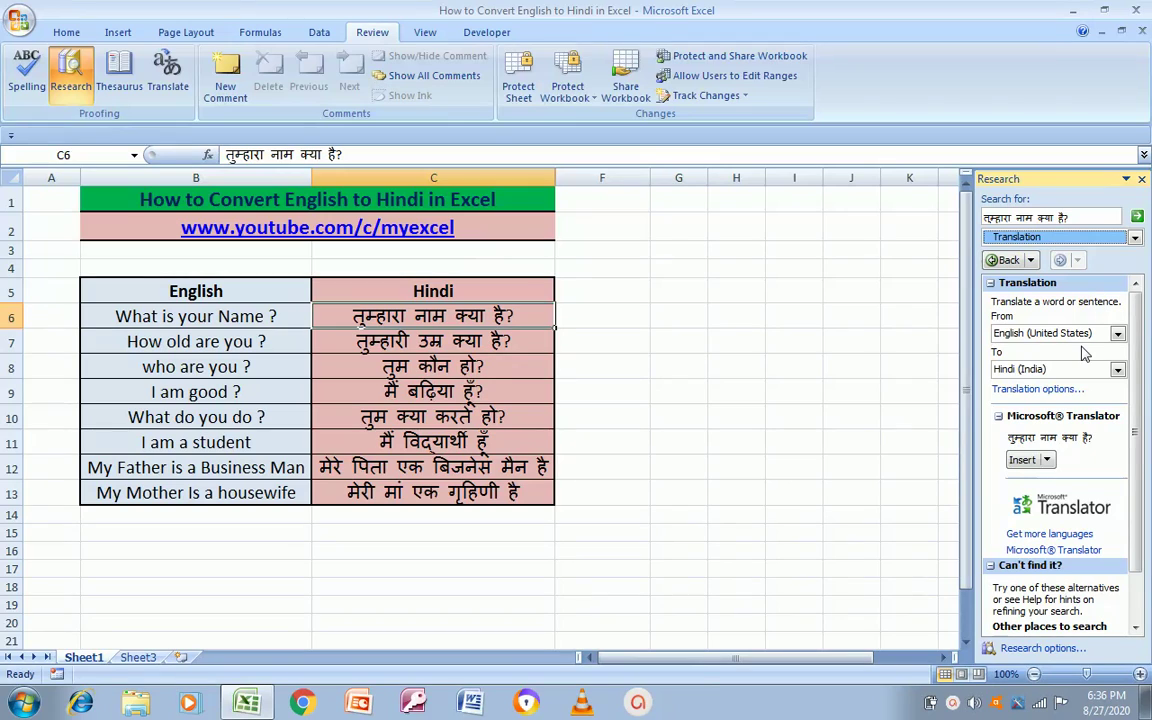
- Translate from Hindi (India) to English and insert 'What's your name?' into F6
{"action": "left_click", "coordinate": [610, 313]}
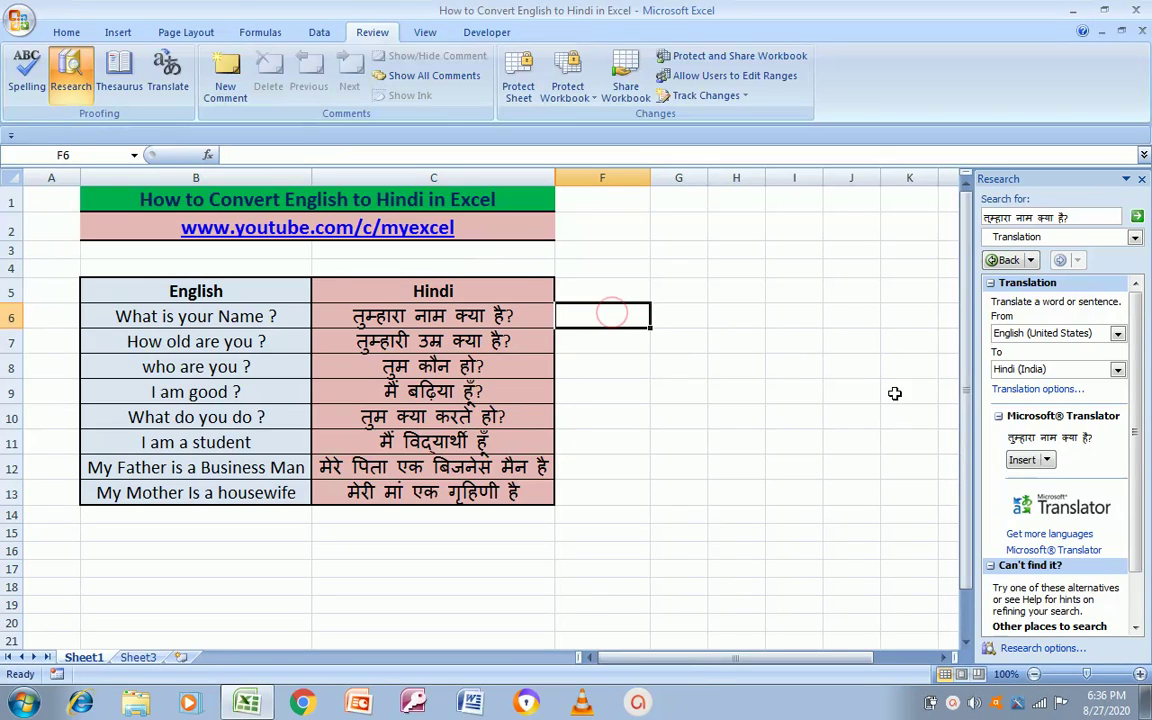
{"action": "left_click", "coordinate": [1118, 336]}
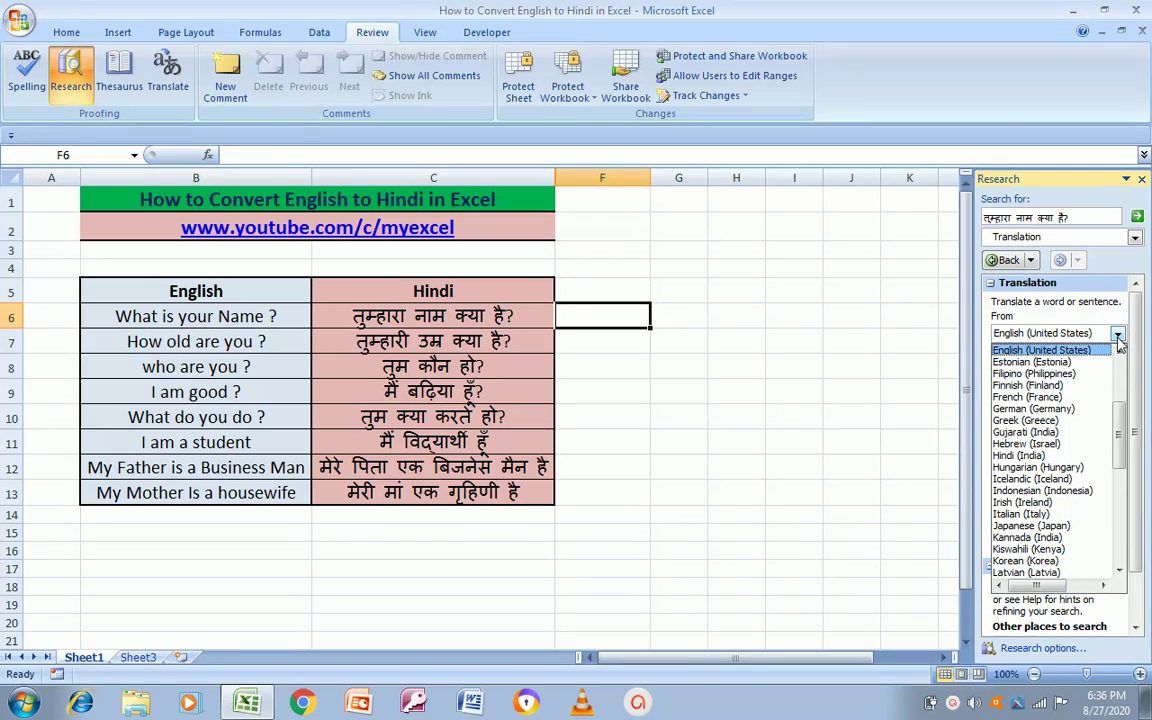
{"action": "left_click", "coordinate": [1035, 455]}
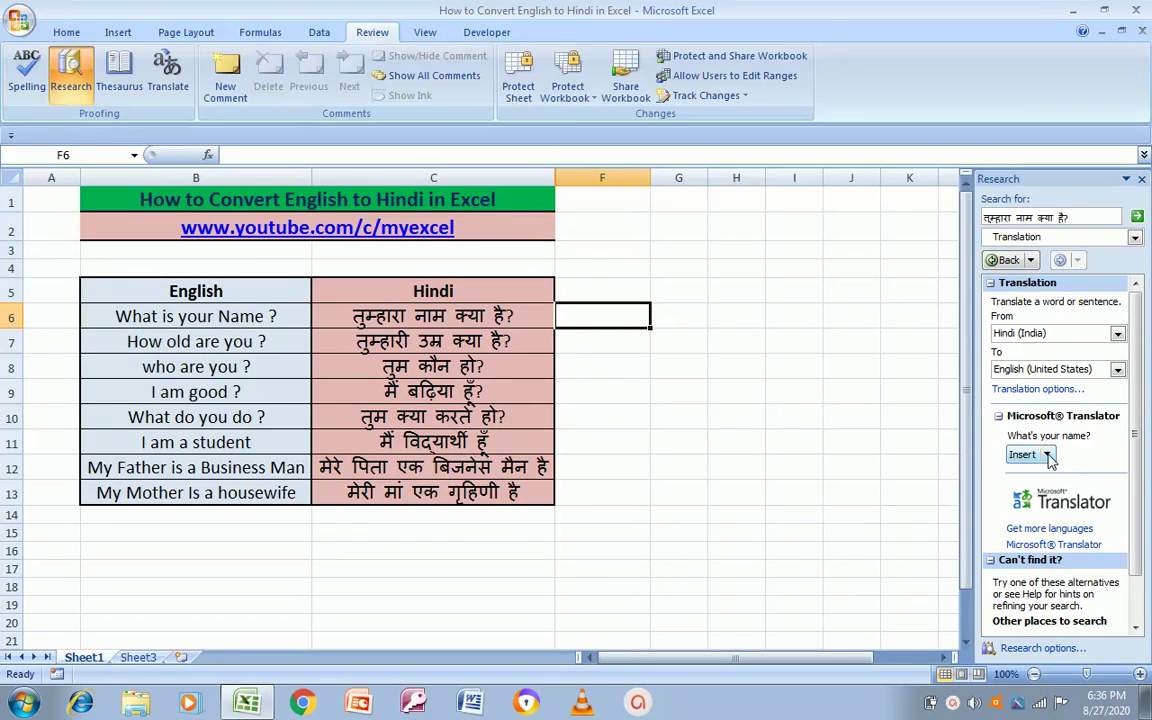
{"action": "left_click", "coordinate": [1047, 455]}
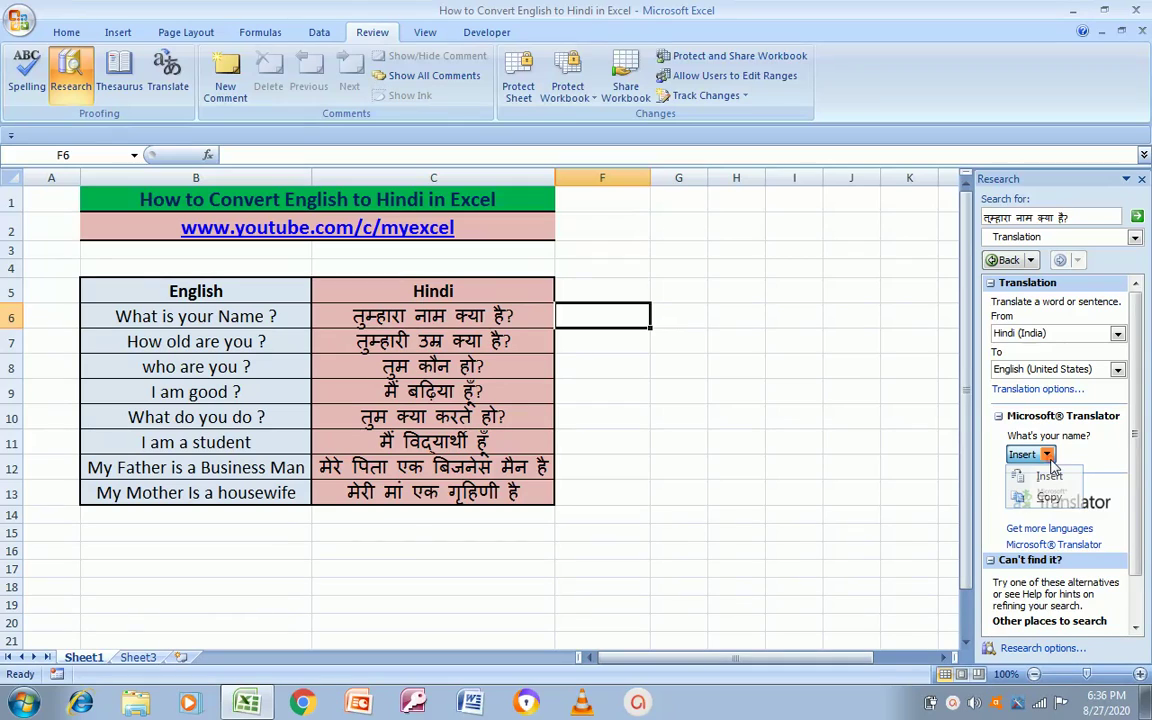
{"action": "left_click", "coordinate": [985, 473]}
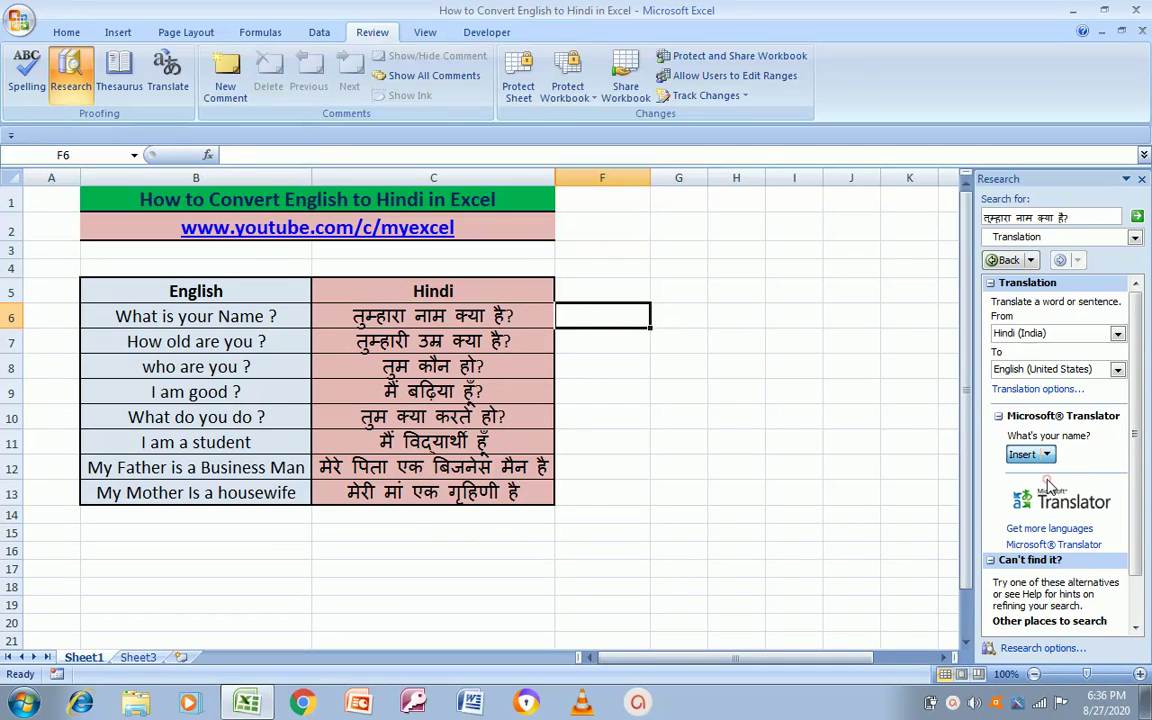
- Copy C7's Hindi sentence into the search box and translate it to English
{"action": "left_click", "coordinate": [589, 348]}
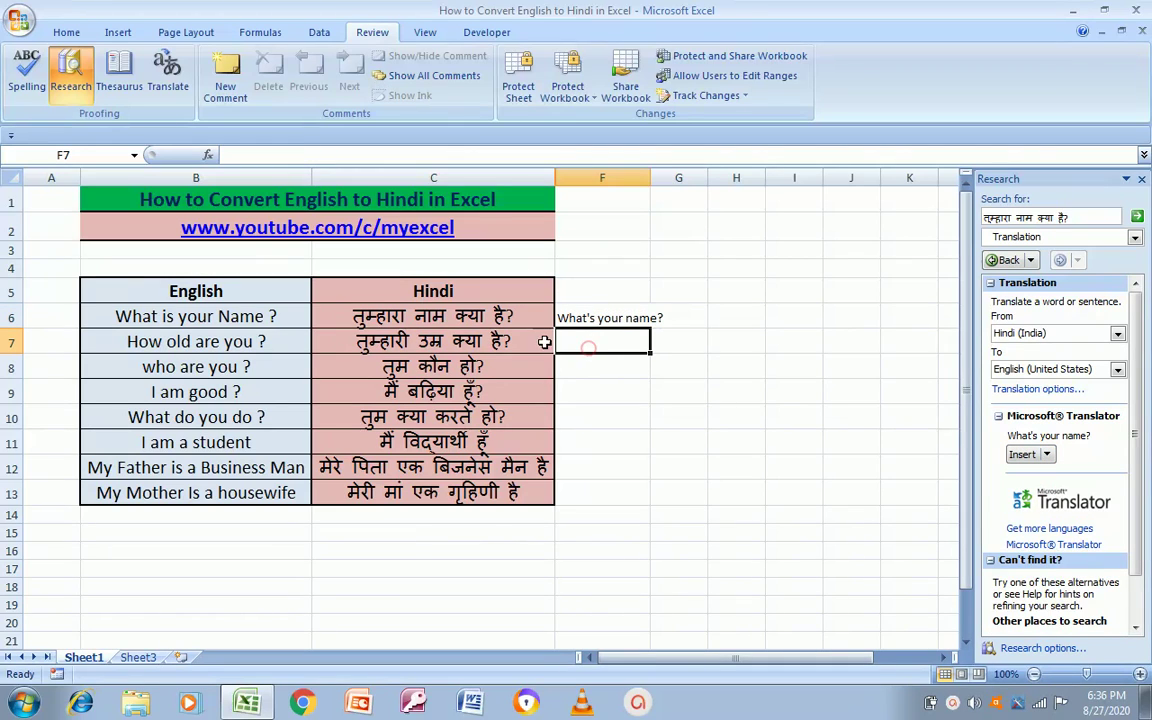
{"action": "double_click", "coordinate": [466, 341]}
{"action": "left_click_drag", "start_coordinate": [512, 341], "coordinate": [357, 341]}
{"action": "key", "text": "ctrl+c"}
{"action": "key", "text": "Escape"}
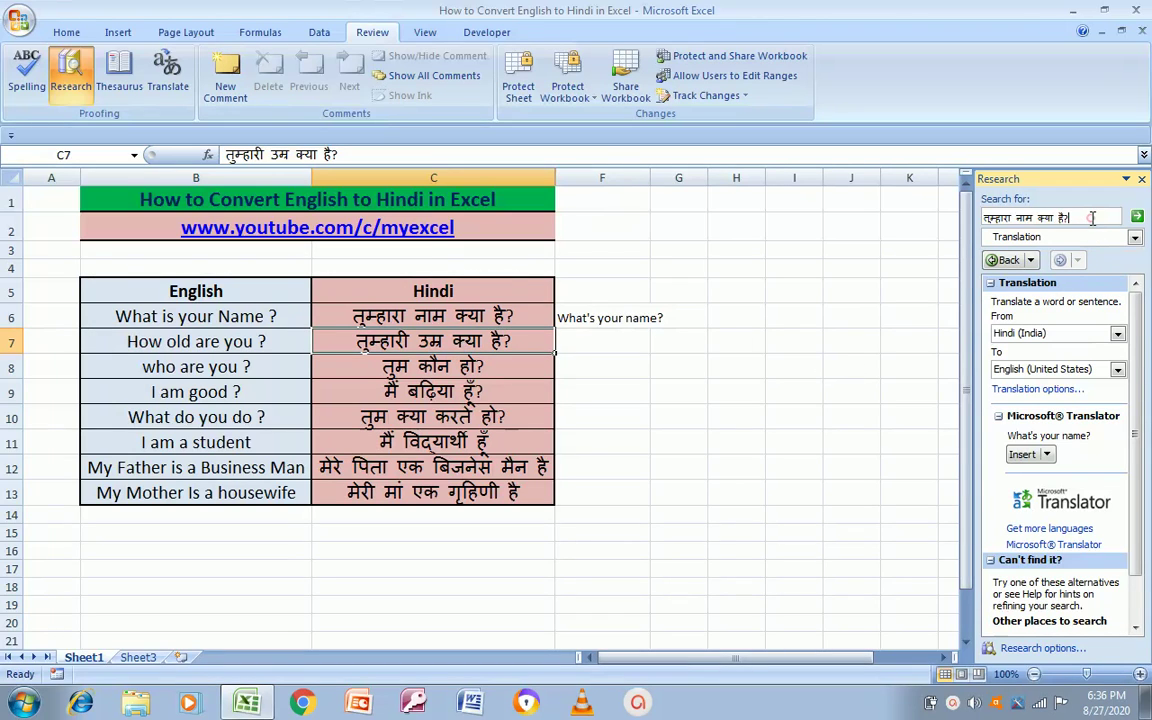
{"action": "left_click", "coordinate": [1093, 218]}
{"action": "key", "text": "ctrl+v"}
{"action": "left_click", "coordinate": [1136, 217]}
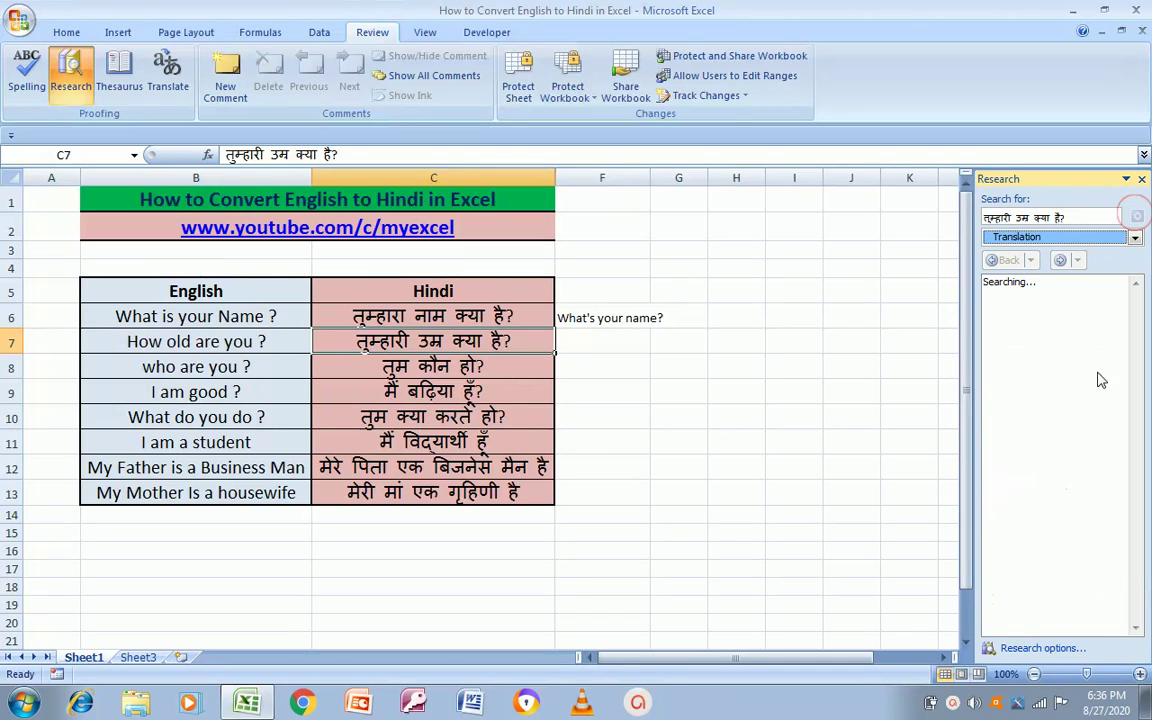
- Insert the back-translation 'What is your age?' into F7
{"action": "left_click", "coordinate": [634, 345]}
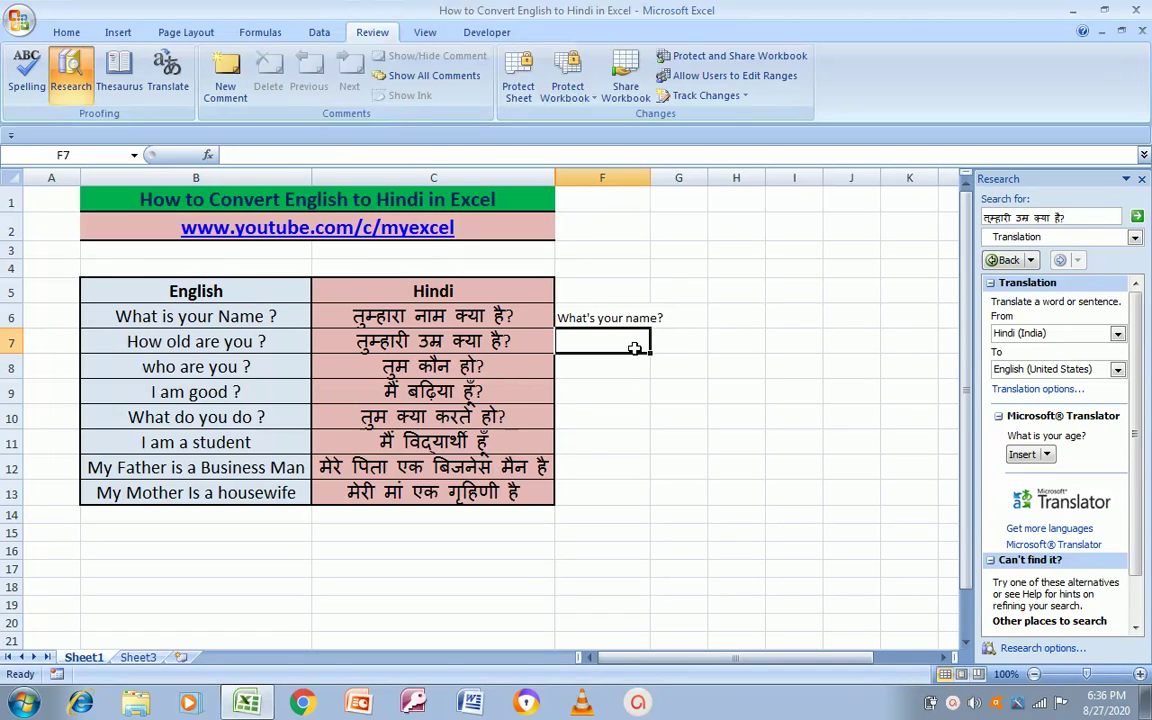
{"action": "left_click", "coordinate": [1046, 455]}
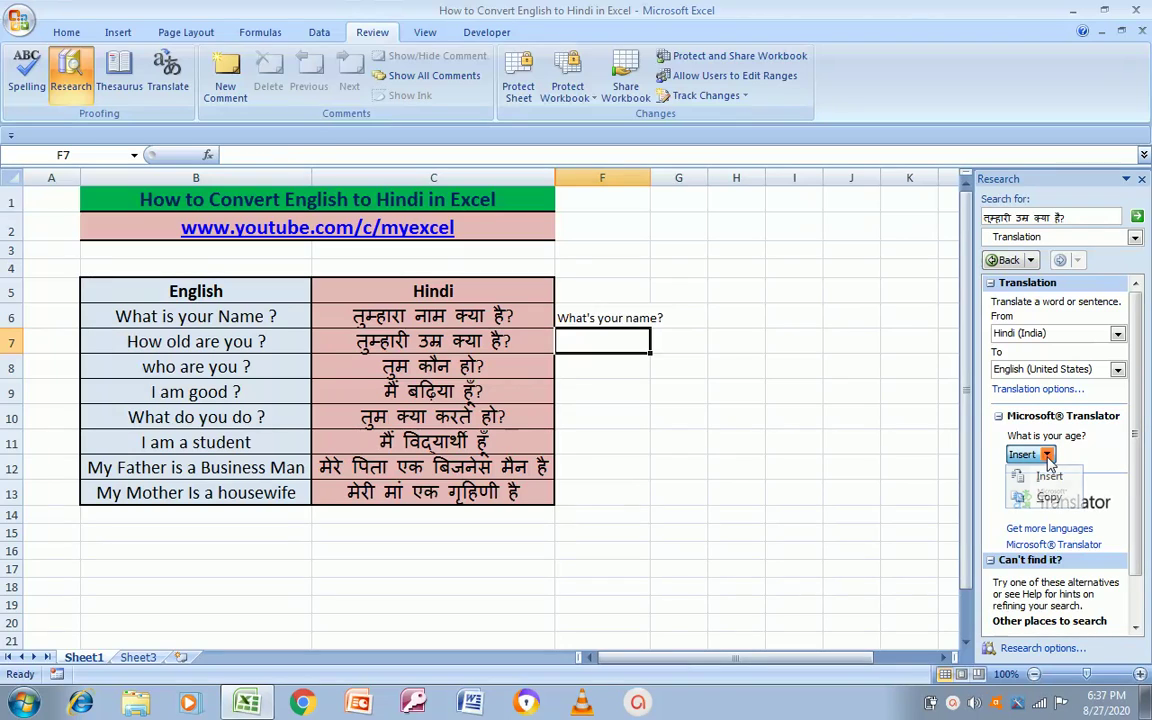
{"action": "left_click", "coordinate": [1049, 476]}
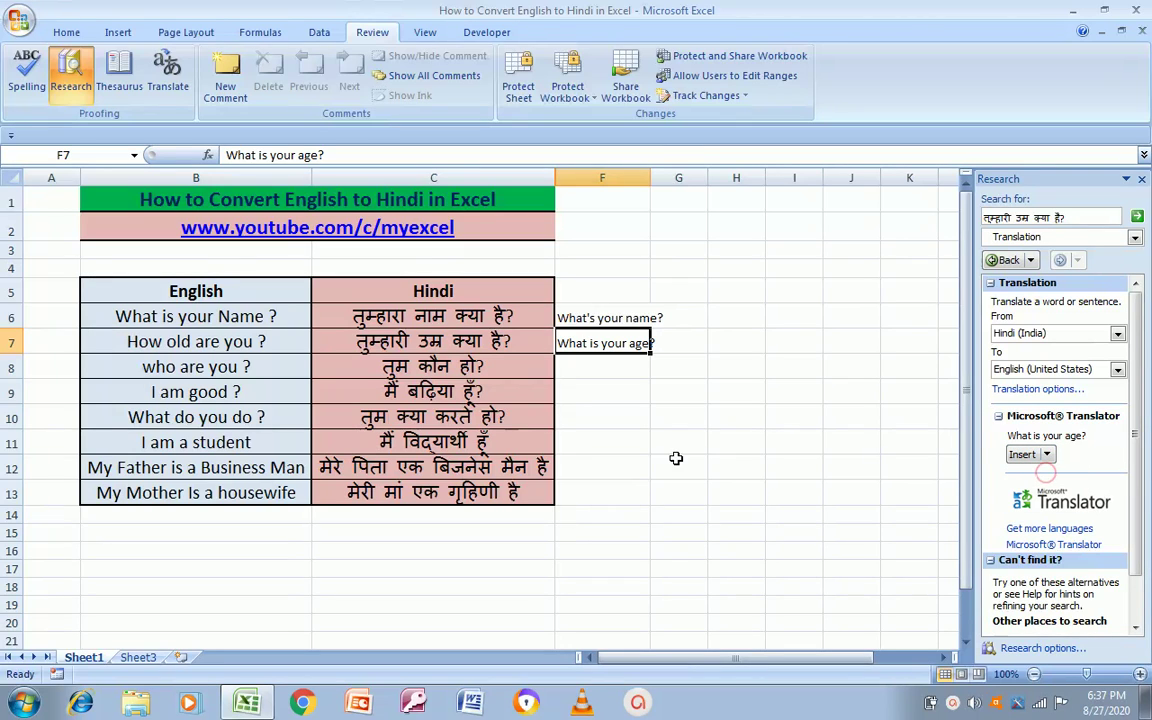
{"action": "left_click", "coordinate": [496, 368]}
- Back-translate C8's Hindi sentence in the Research pane and insert 'Who are you?' into F8
{"action": "double_click", "coordinate": [497, 368]}
{"action": "key", "text": "shift+Home"}
{"action": "key", "text": "ctrl+c"}
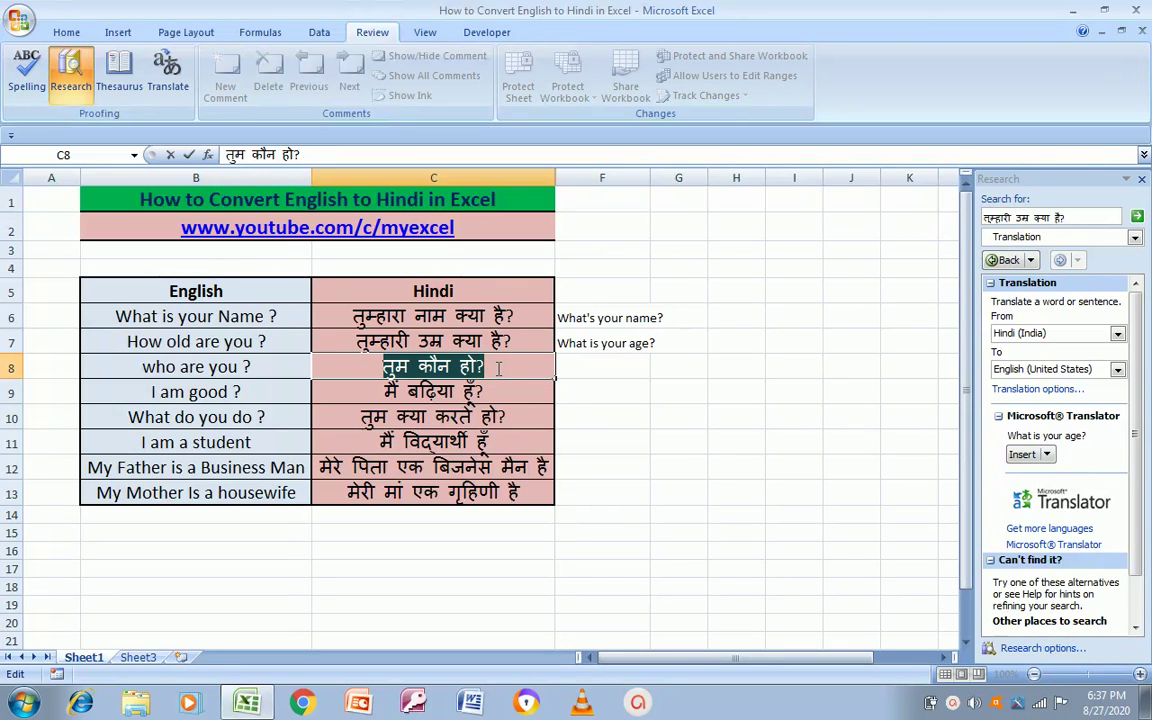
{"action": "key", "text": "Escape"}
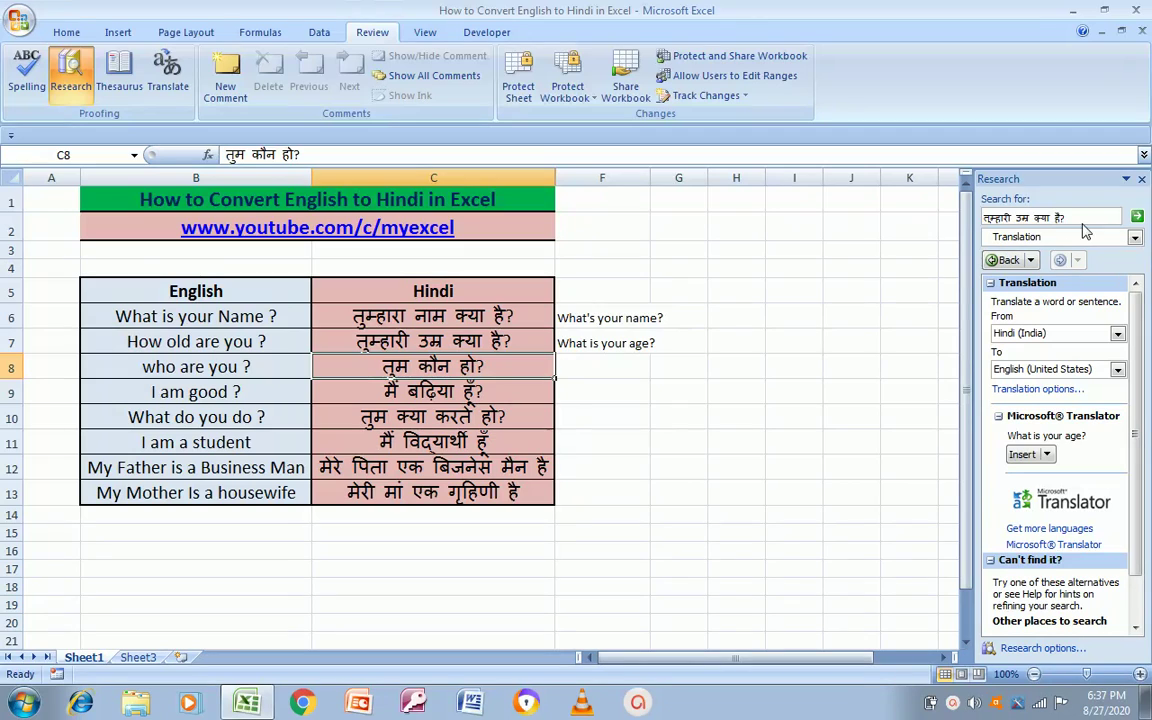
{"action": "left_click", "coordinate": [1083, 217]}
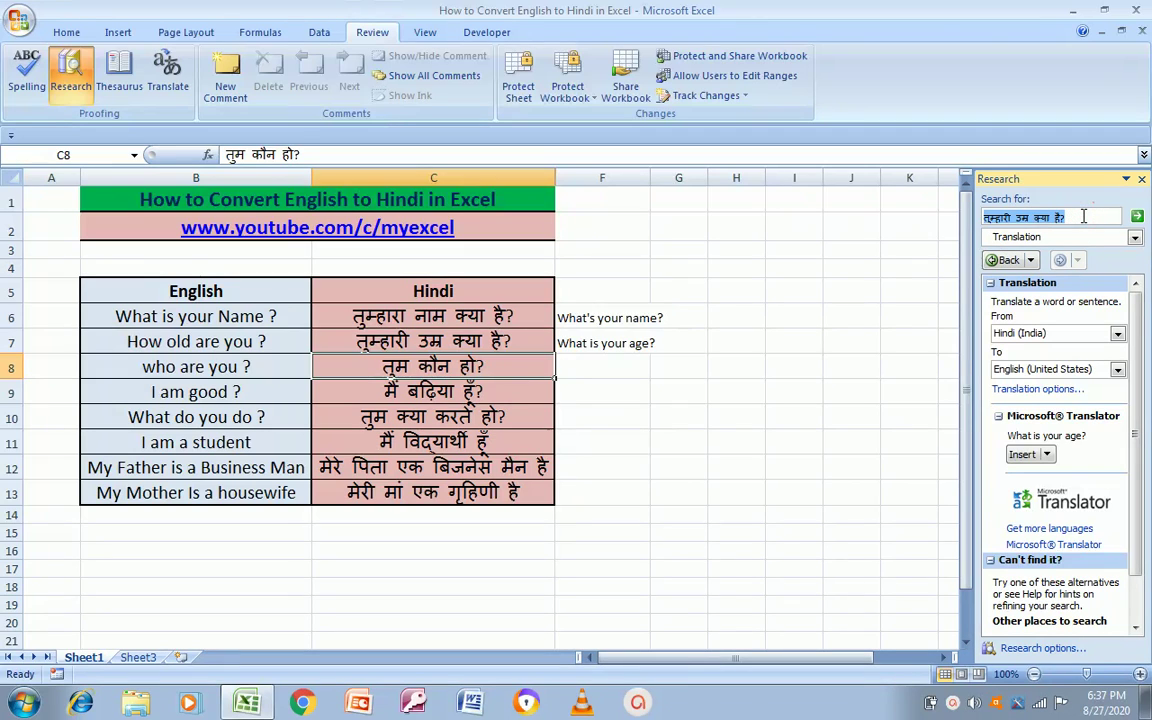
{"action": "key", "text": "ctrl+v"}
{"action": "left_click", "coordinate": [1136, 217]}
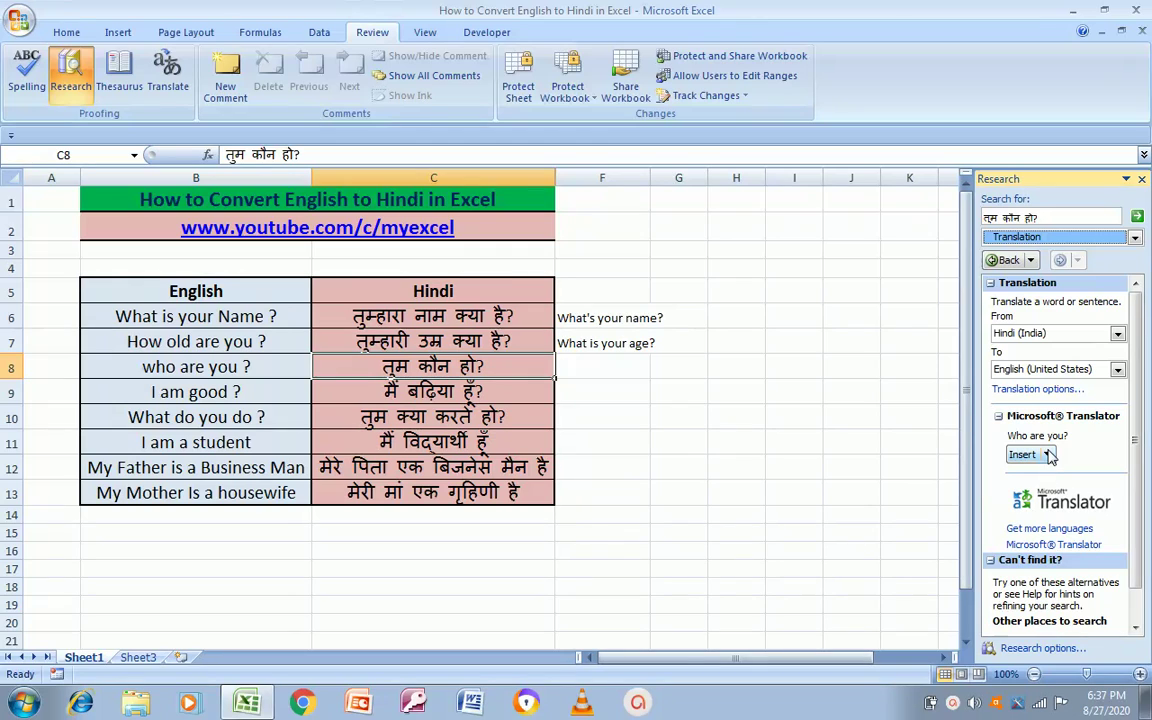
{"action": "left_click", "coordinate": [615, 370]}
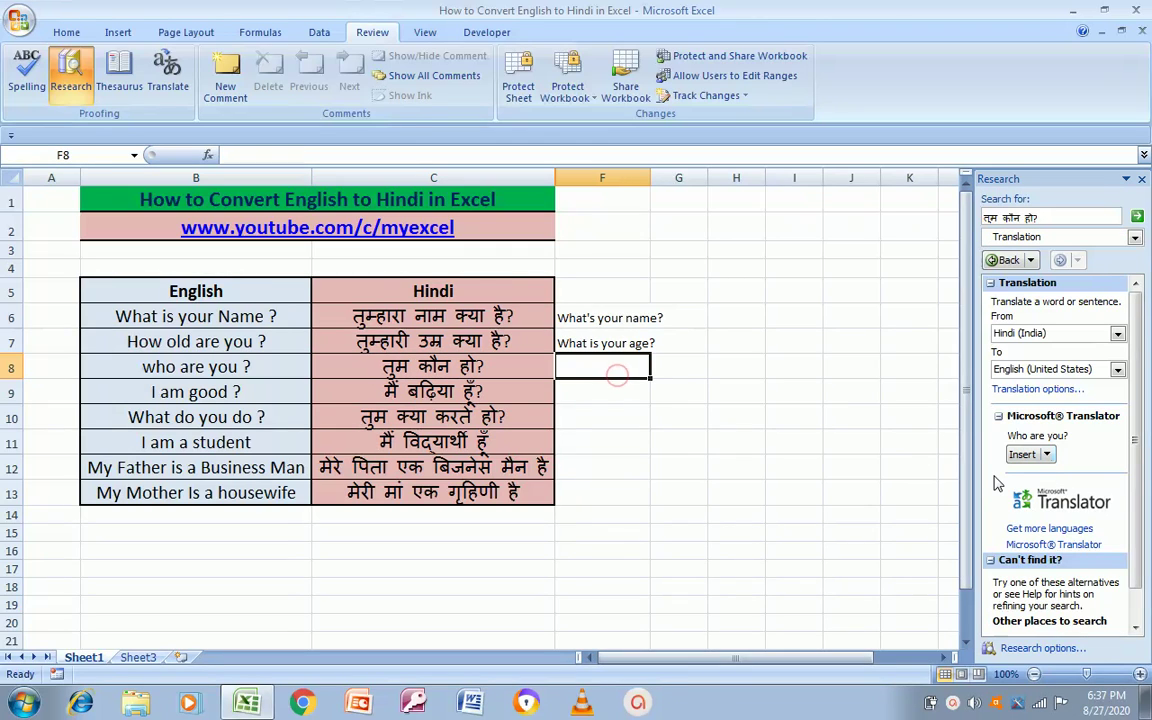
{"action": "left_click", "coordinate": [1047, 454]}
{"action": "left_click", "coordinate": [1044, 477]}
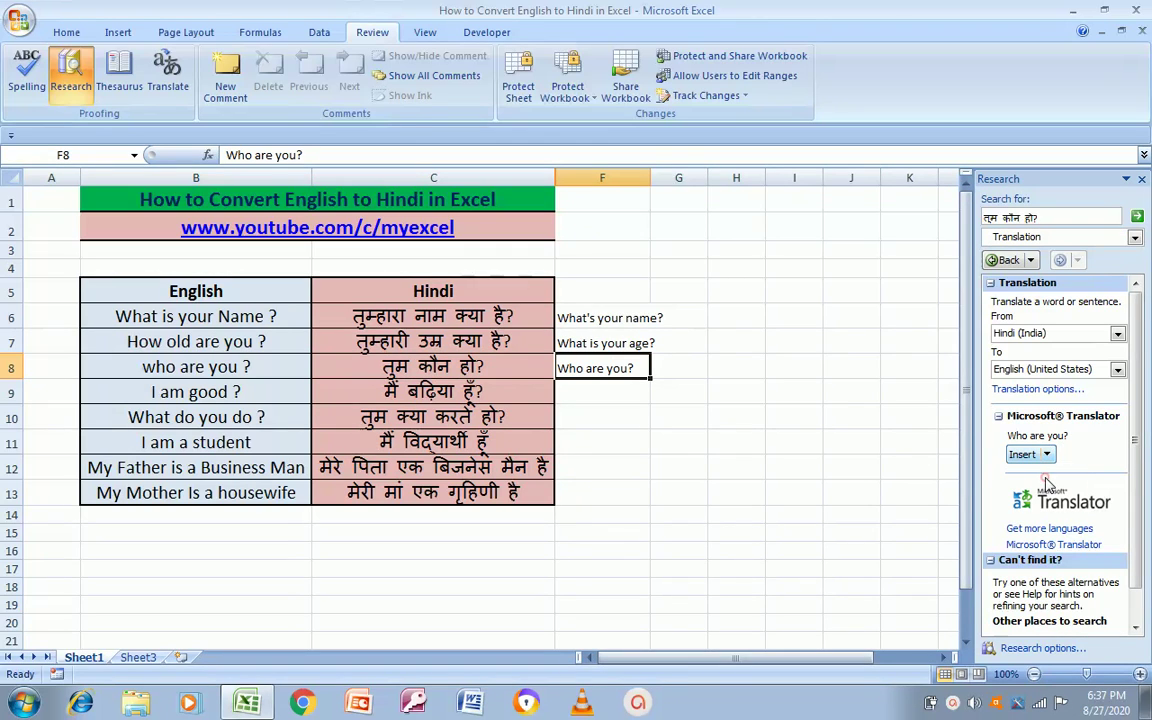
- Insert the back-translation 'Am I great?' of C9's Hindi sentence into F9 and close the pane
{"action": "double_click", "coordinate": [488, 391]}
{"action": "key", "text": "ctrl+c"}
{"action": "key", "text": "shift+Home"}
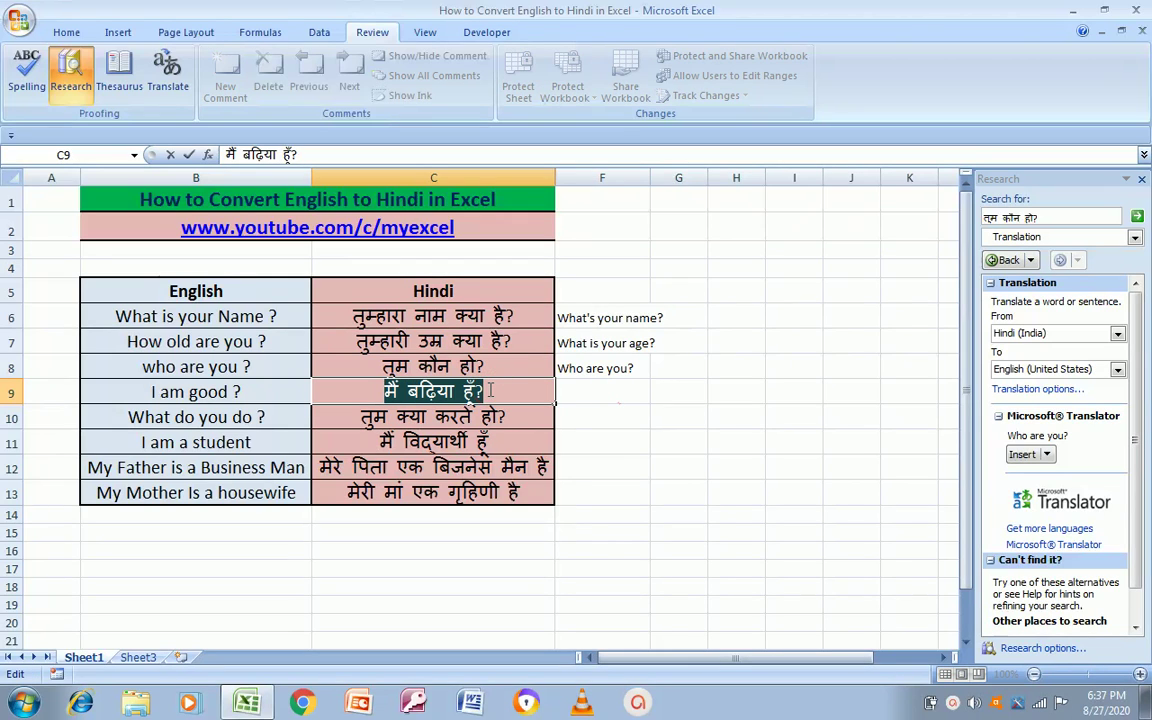
{"action": "key", "text": "Escape"}
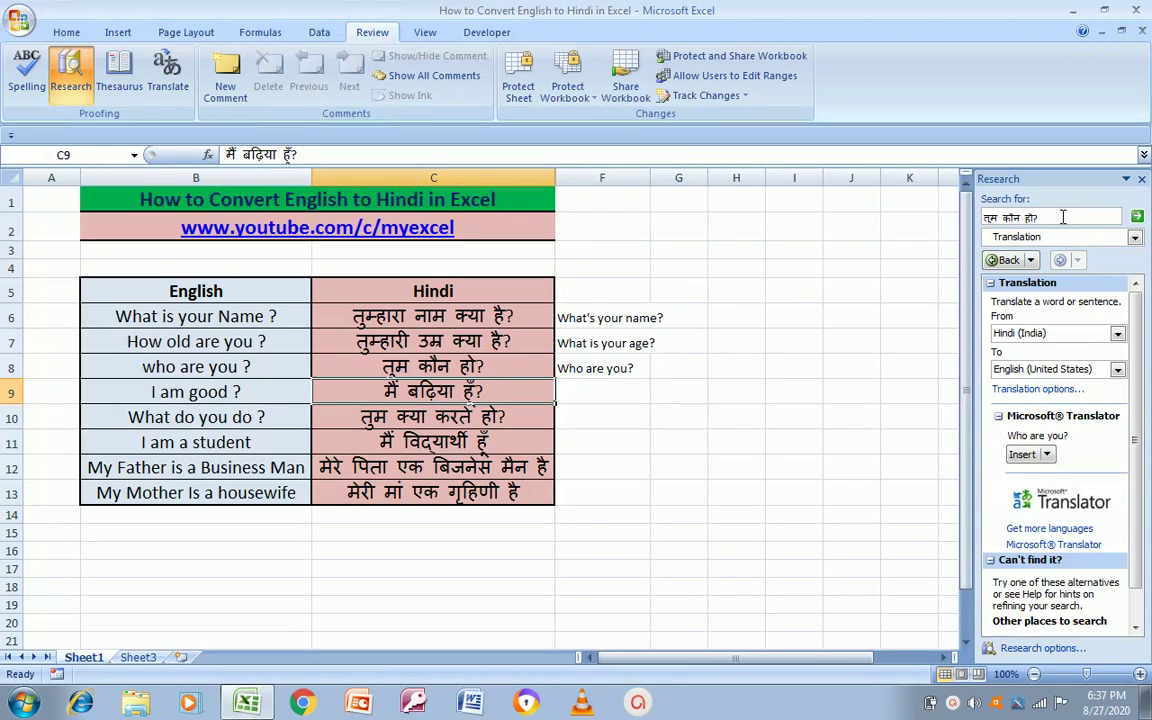
{"action": "left_click", "coordinate": [1062, 217]}
{"action": "key", "text": "ctrl+v"}
{"action": "left_click", "coordinate": [1137, 216]}
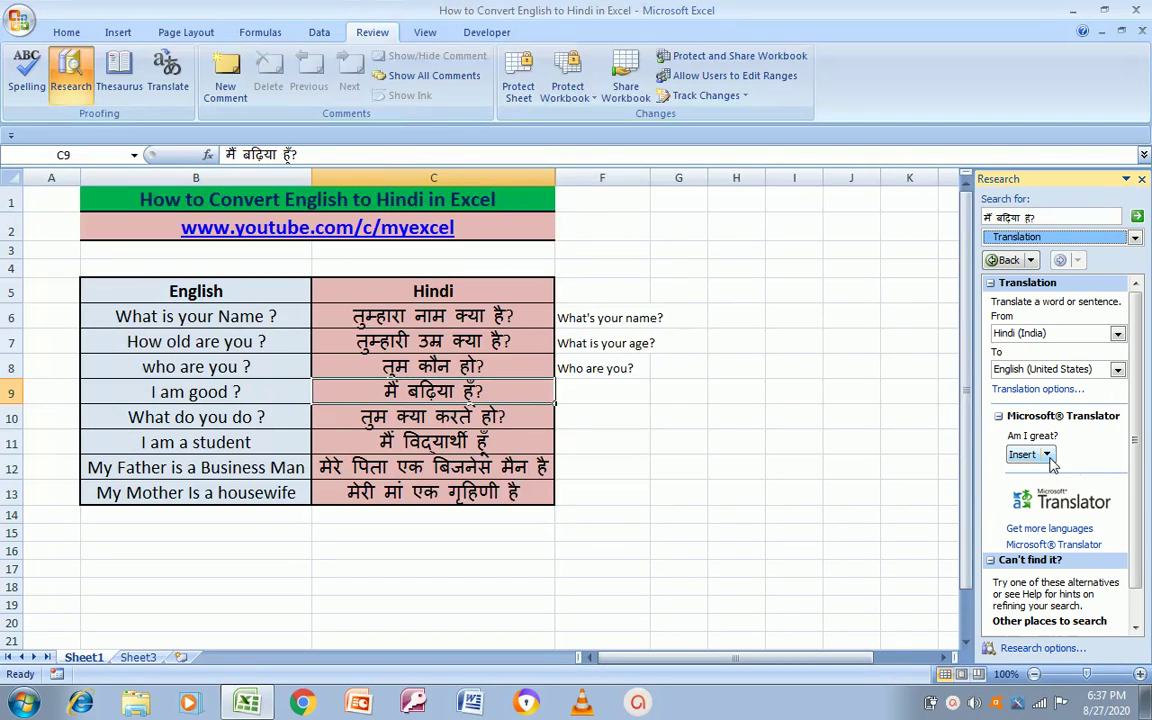
{"action": "left_click", "coordinate": [632, 415]}
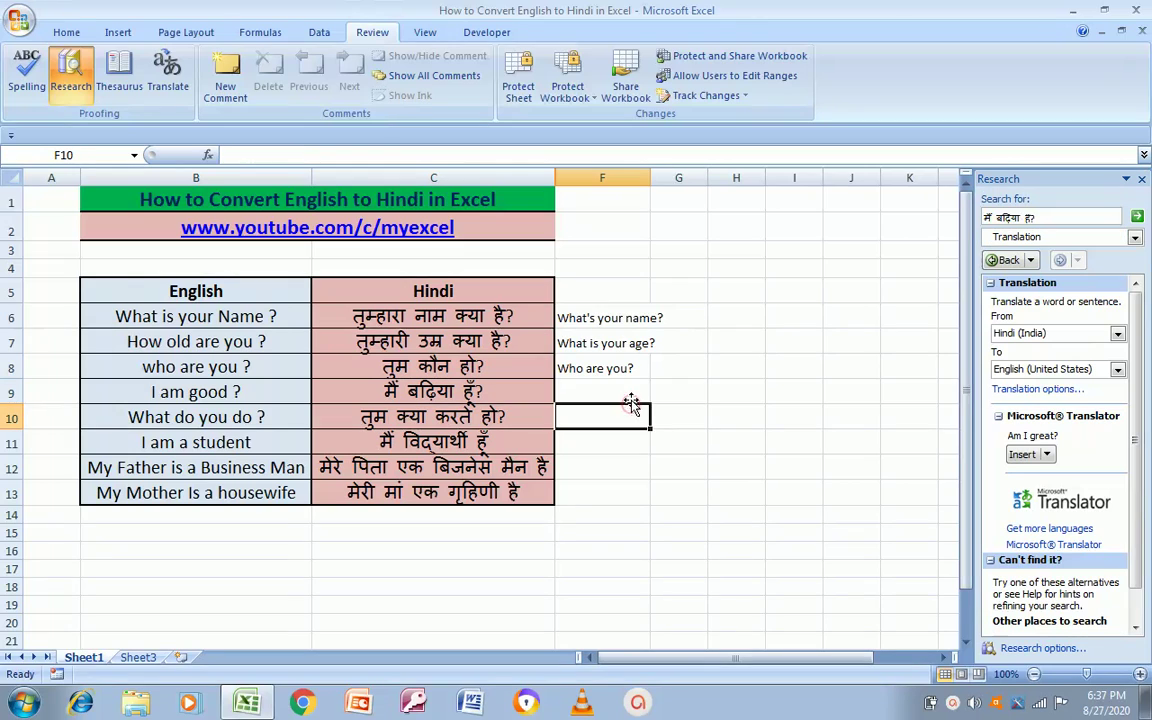
{"action": "left_click", "coordinate": [632, 393]}
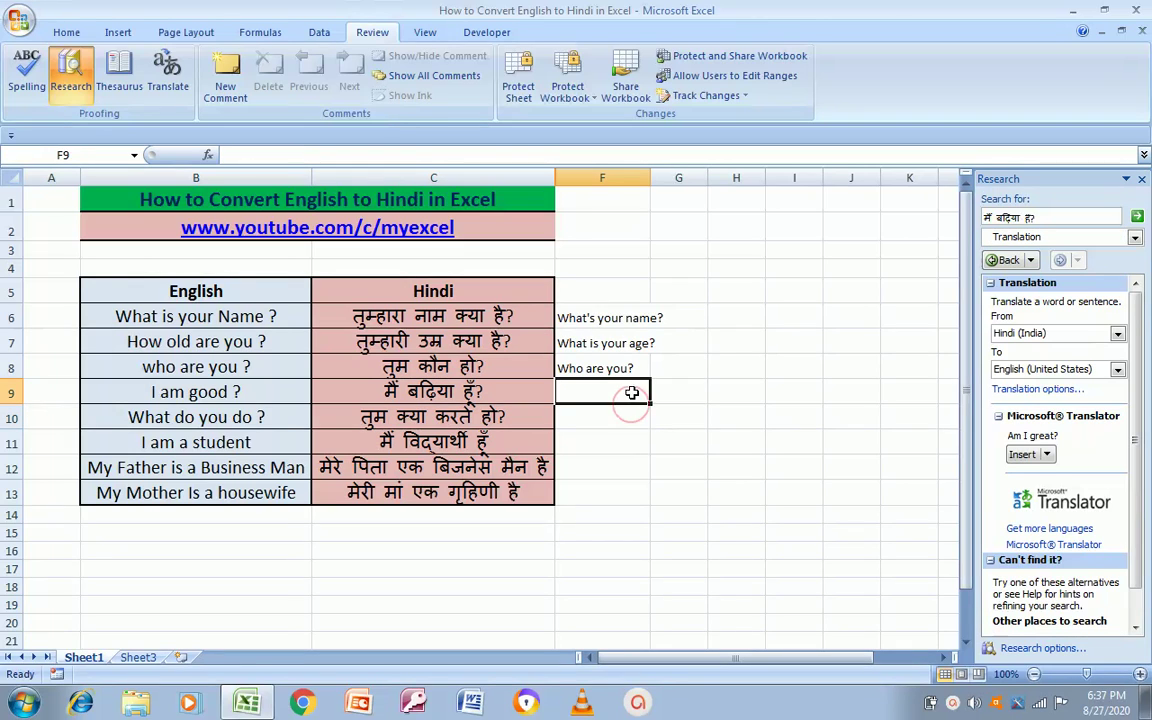
{"action": "left_click", "coordinate": [1046, 455]}
{"action": "left_click", "coordinate": [1049, 476]}
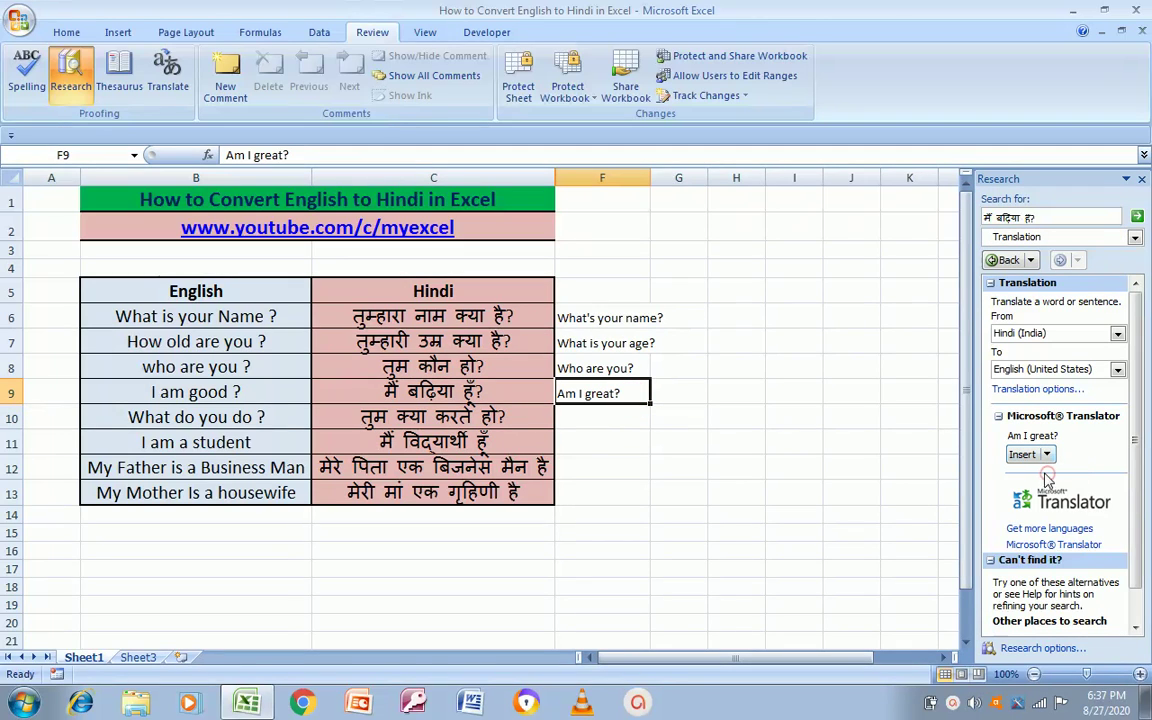
{"action": "left_click", "coordinate": [615, 432]}
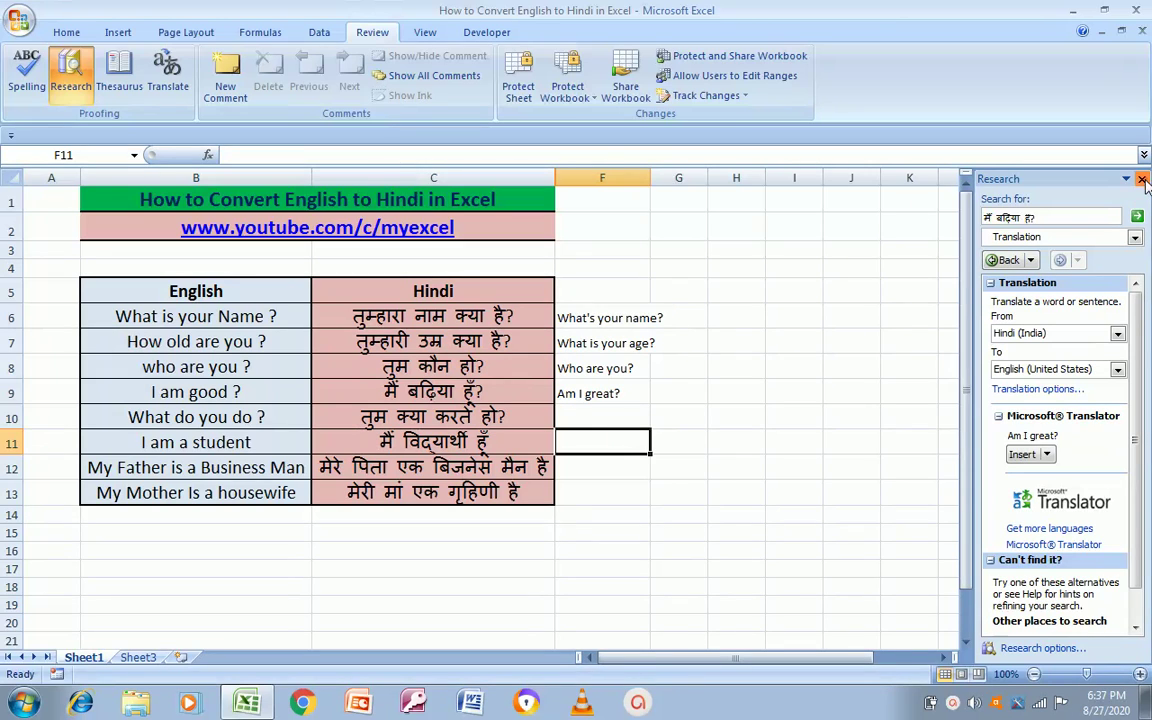
{"action": "left_click", "coordinate": [1142, 180]}
- Select cell F5, then minimize everything with Windows+D to show the desktop
{"action": "left_click", "coordinate": [606, 294]}
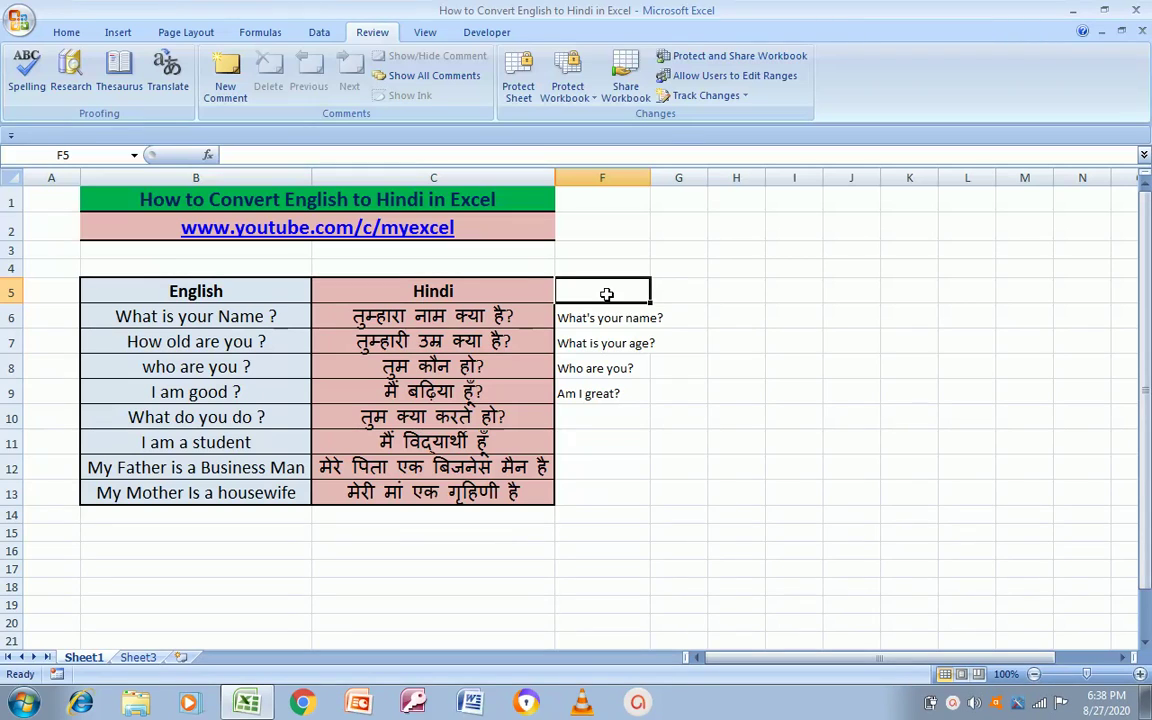
{"action": "key", "text": "super+d"}
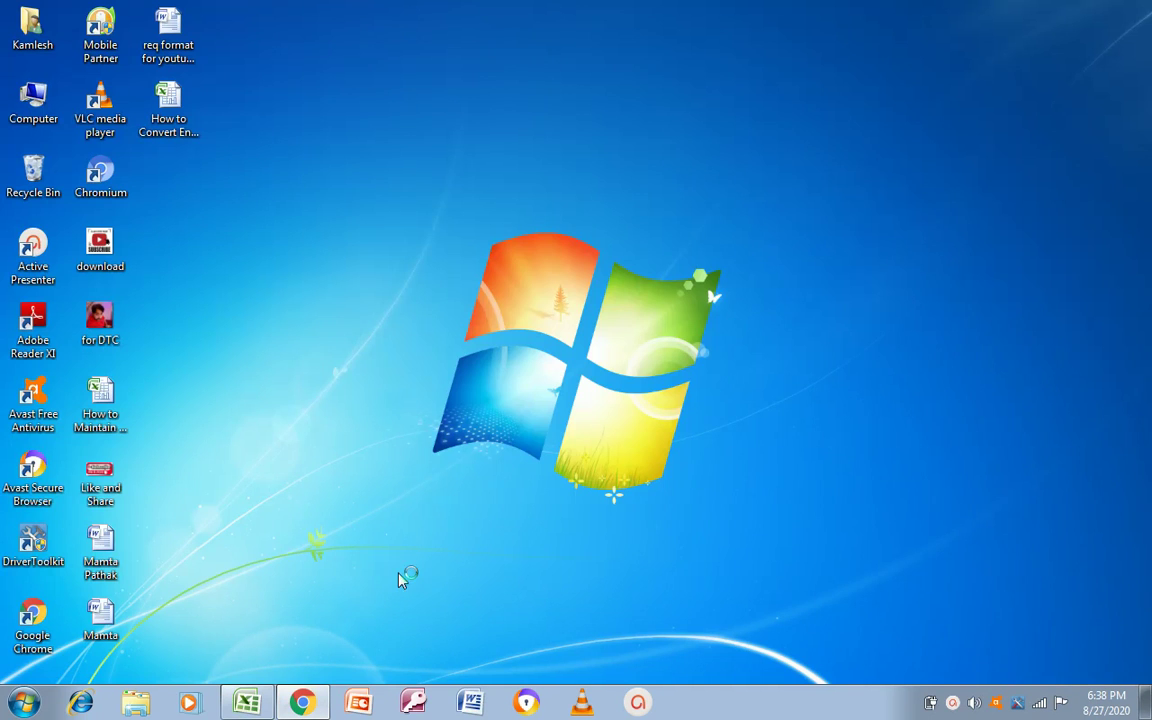
- Launch Chrome and open Google Sheets from the Google apps launcher
{"action": "left_click", "coordinate": [300, 697]}
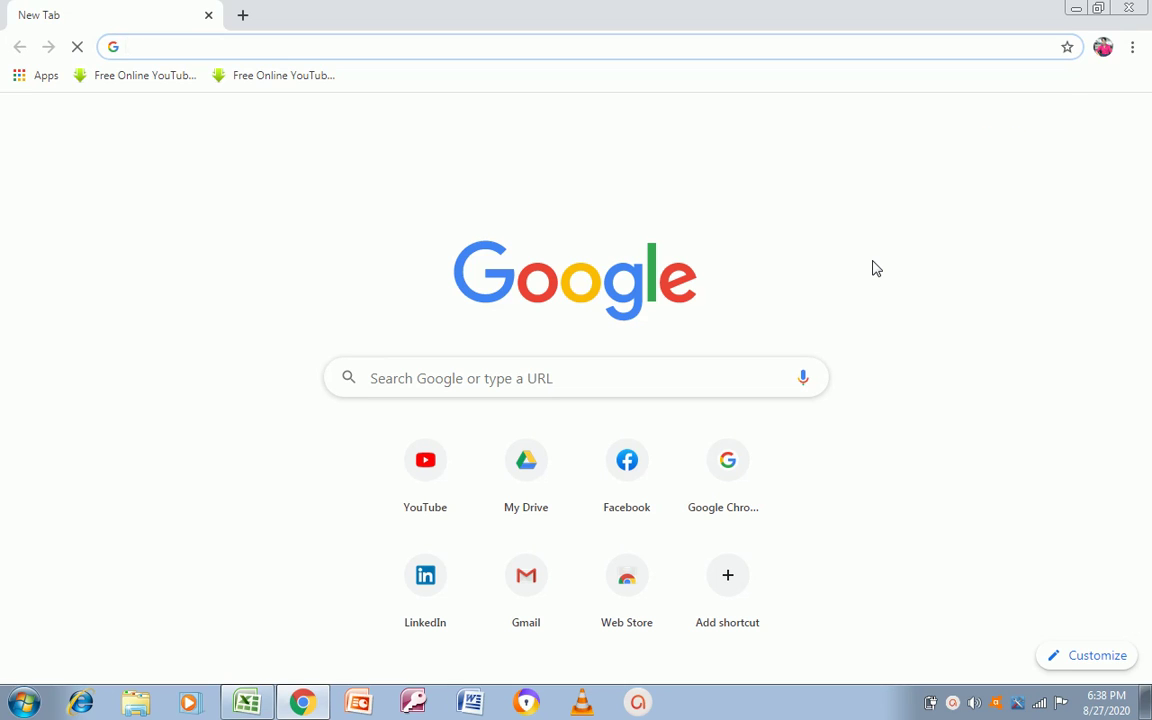
{"action": "left_click", "coordinate": [1079, 122]}
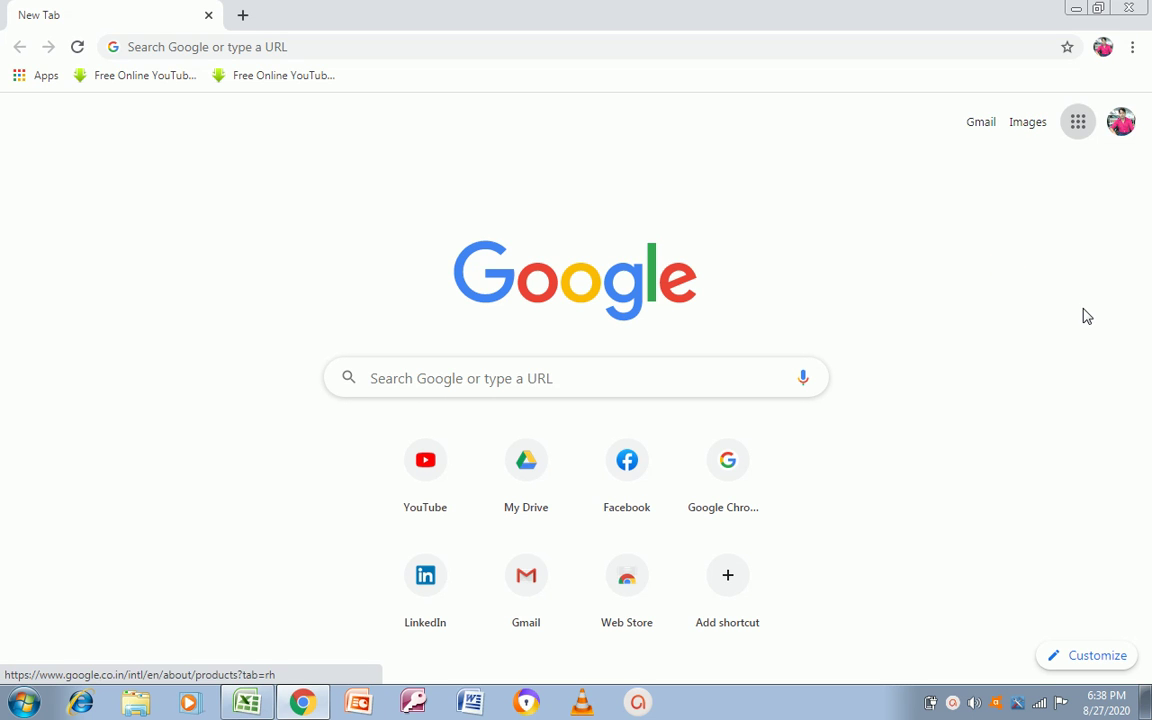
{"action": "left_click_drag", "start_coordinate": [1135, 241], "coordinate": [1112, 400]}
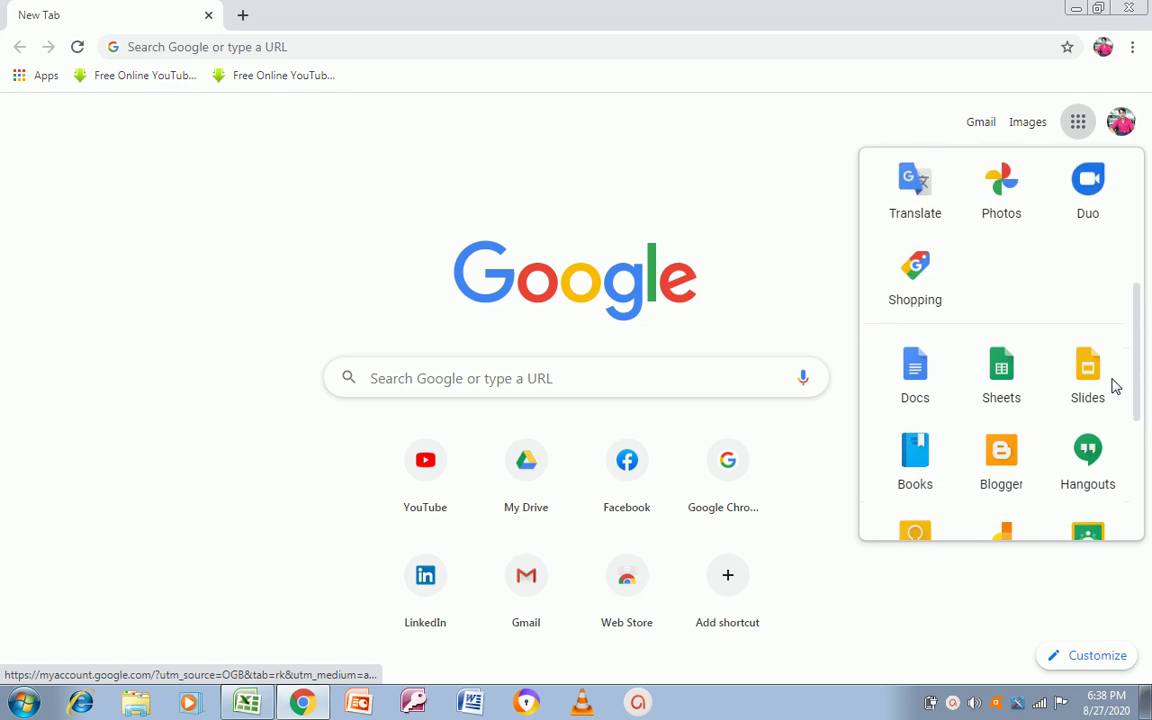
{"action": "left_click", "coordinate": [1004, 328]}
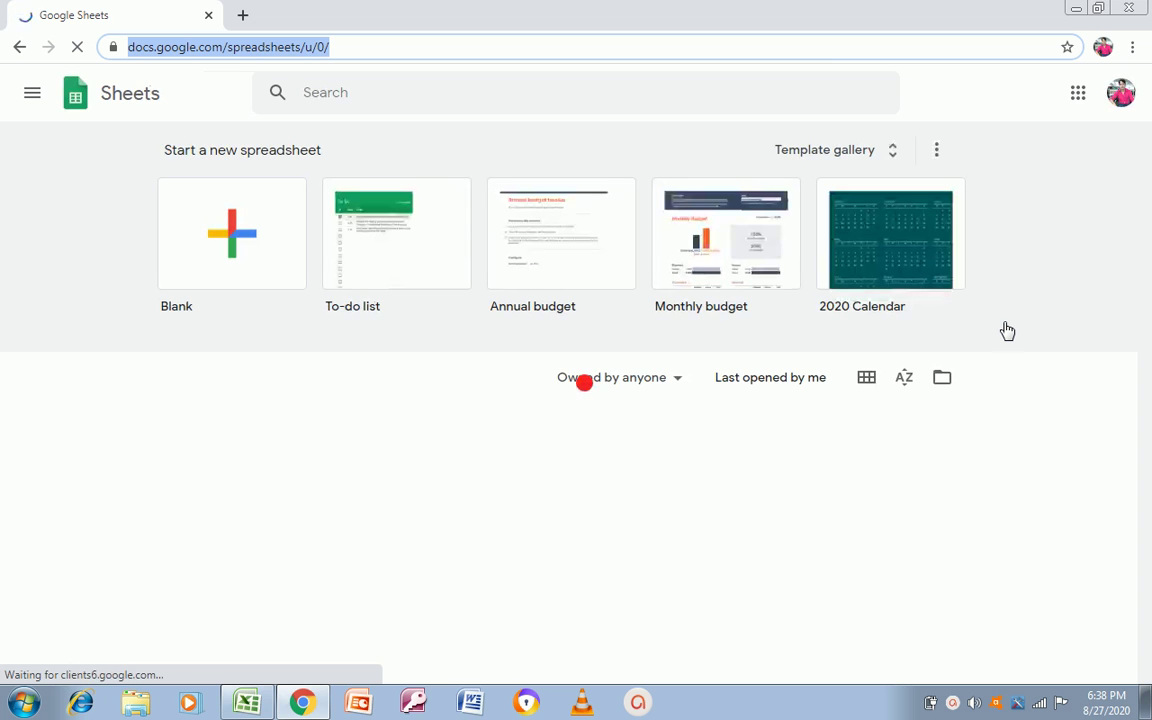
- Start a blank spreadsheet and type the first three people's names into A5:A7
{"action": "left_click", "coordinate": [183, 226]}
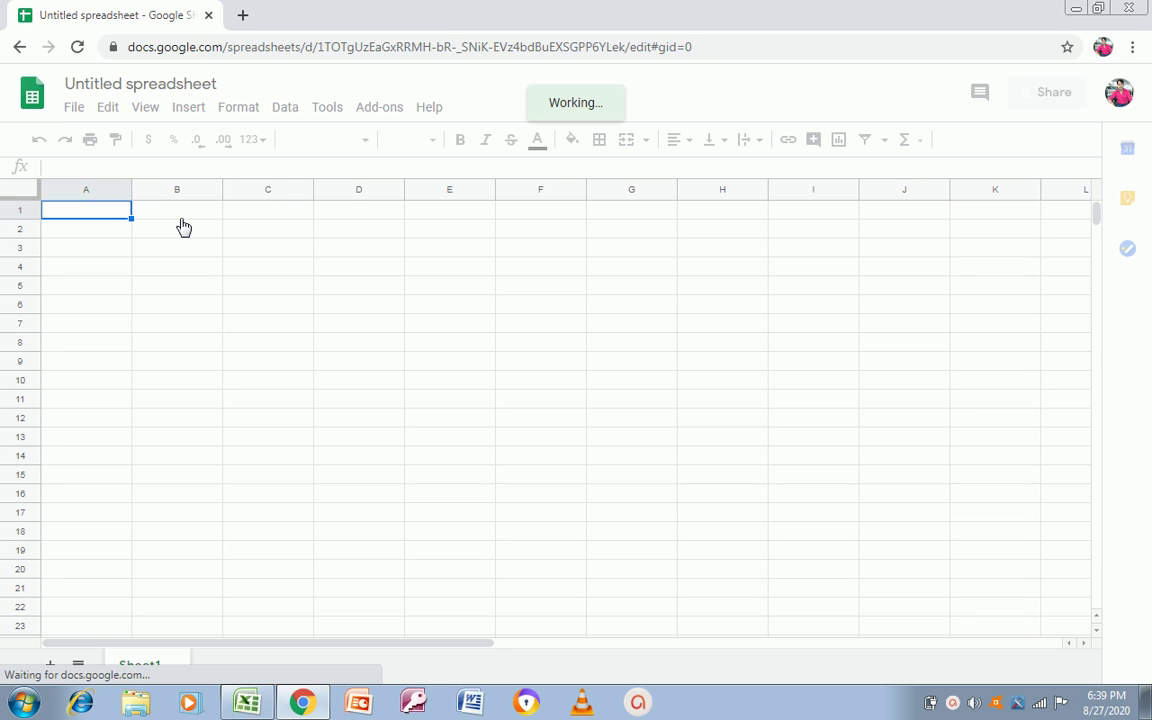
{"action": "left_click", "coordinate": [93, 297]}
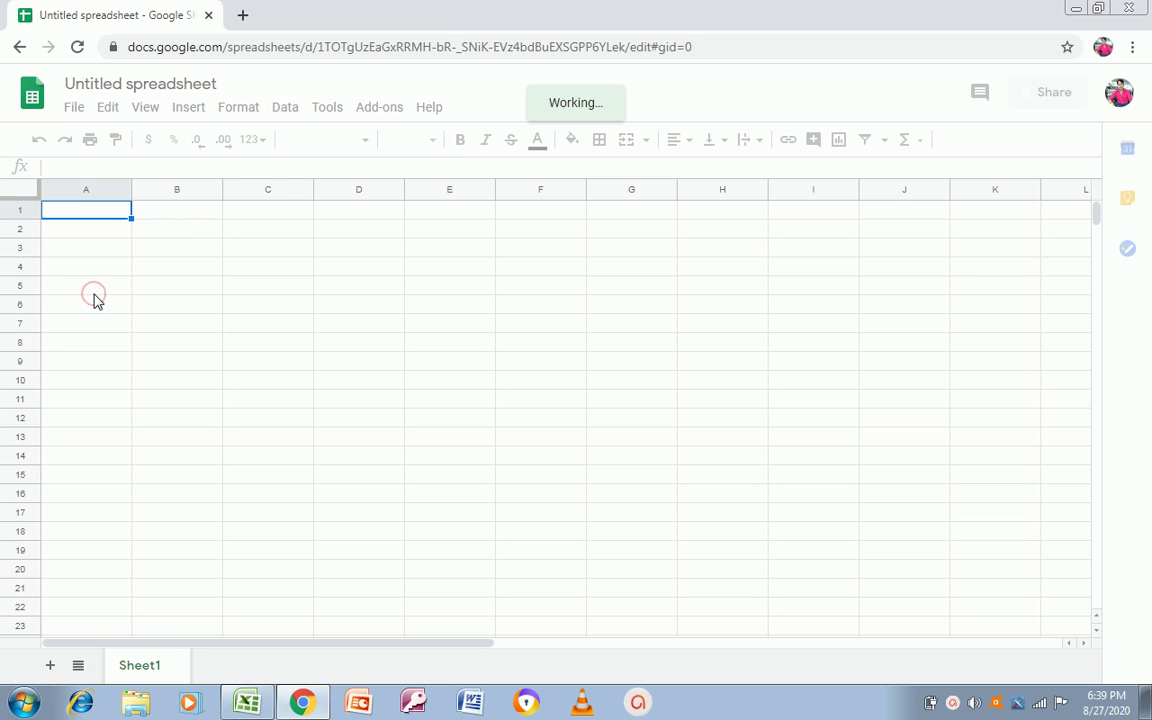
{"action": "left_click", "coordinate": [94, 295]}
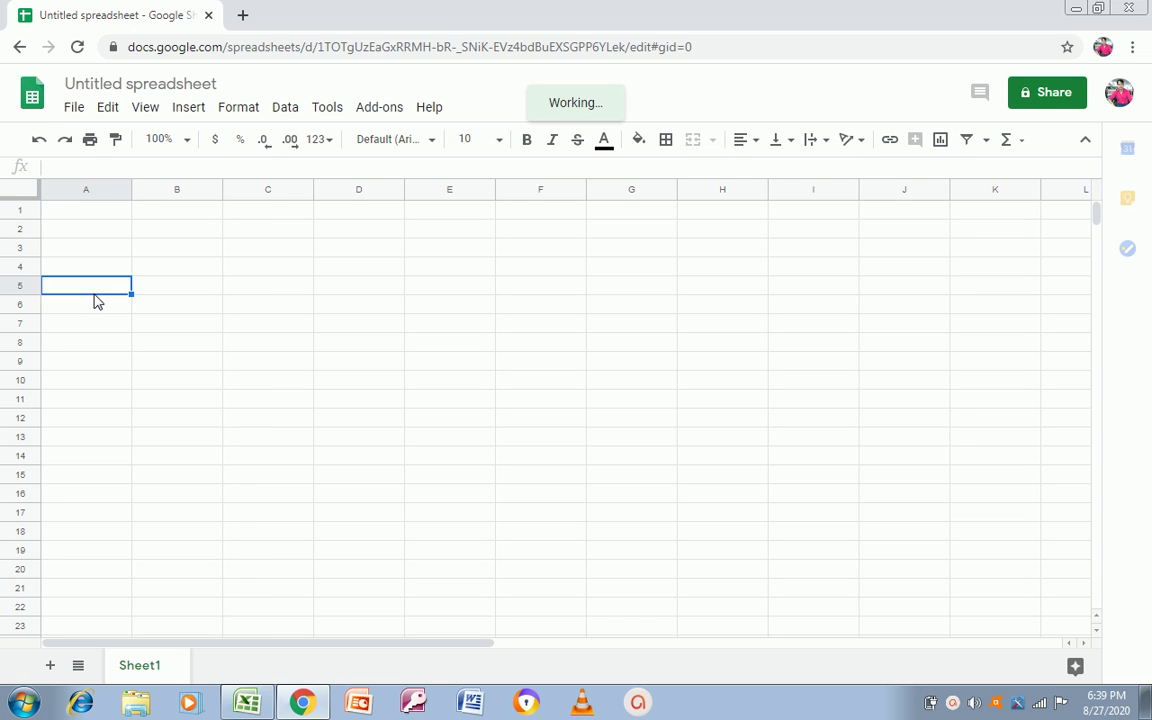
{"action": "type", "text": "Ramesh Kuma"}
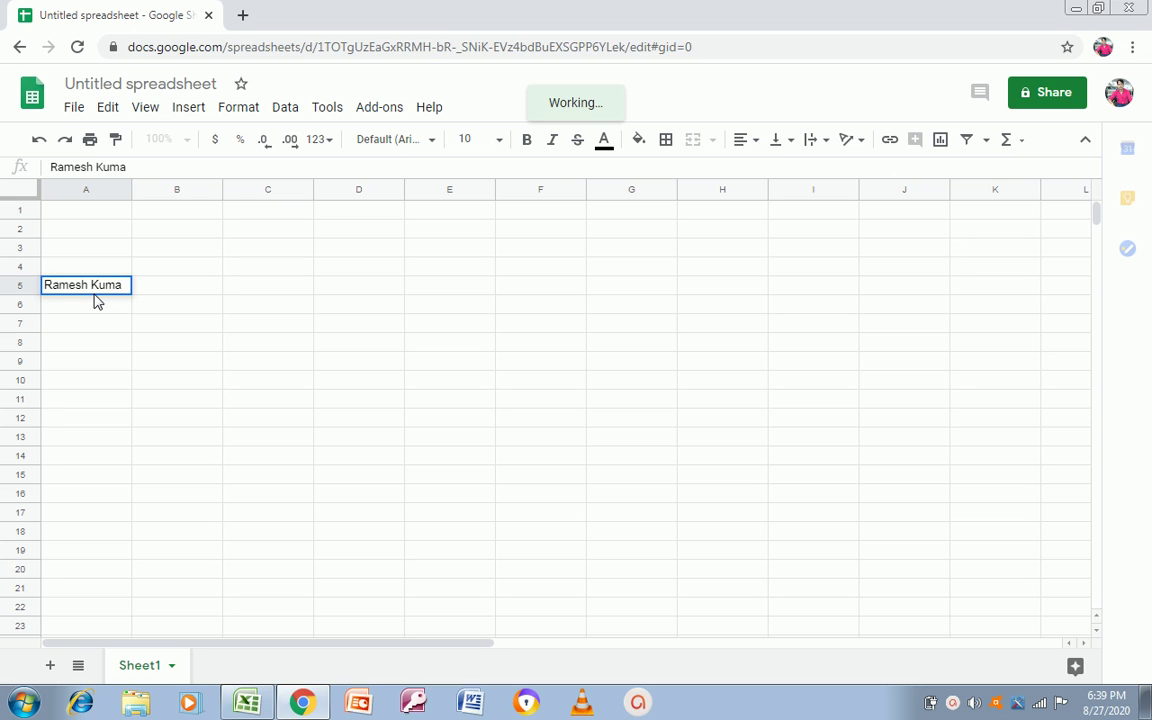
{"action": "type", "text": "r"}
{"action": "key", "text": "Return"}
{"action": "type", "text": "Man"}
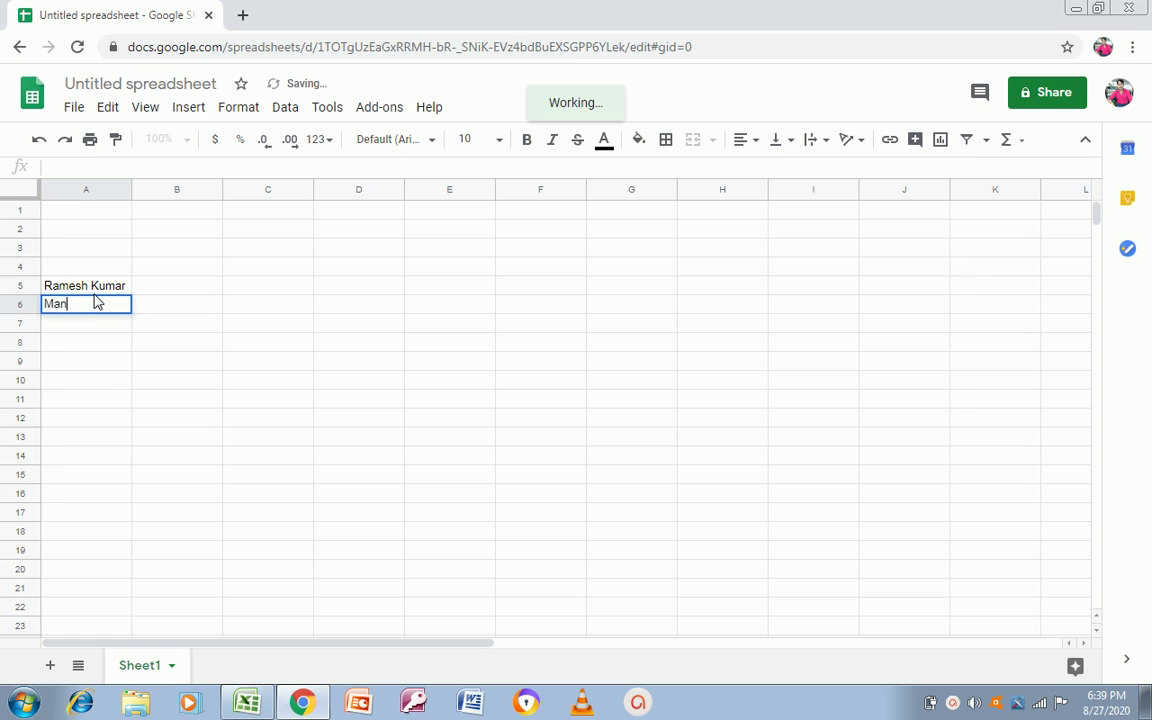
{"action": "type", "text": "ish K"}
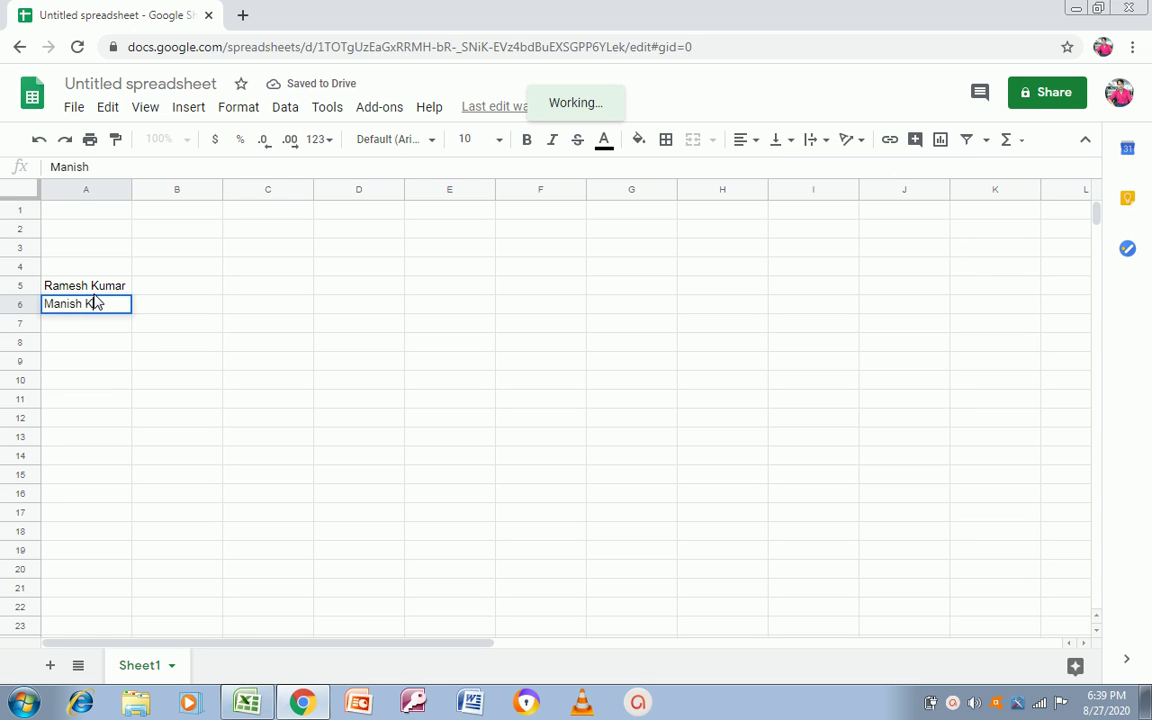
{"action": "type", "text": "umar"}
{"action": "key", "text": "Return"}
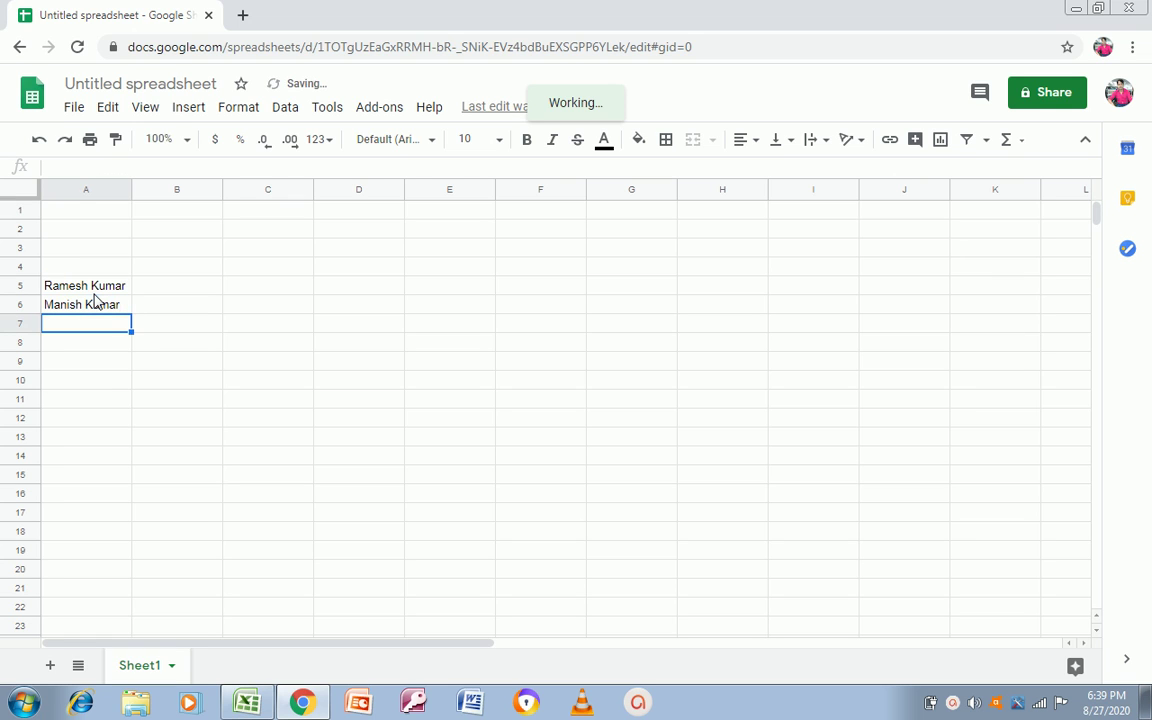
{"action": "type", "text": "Meera De"}
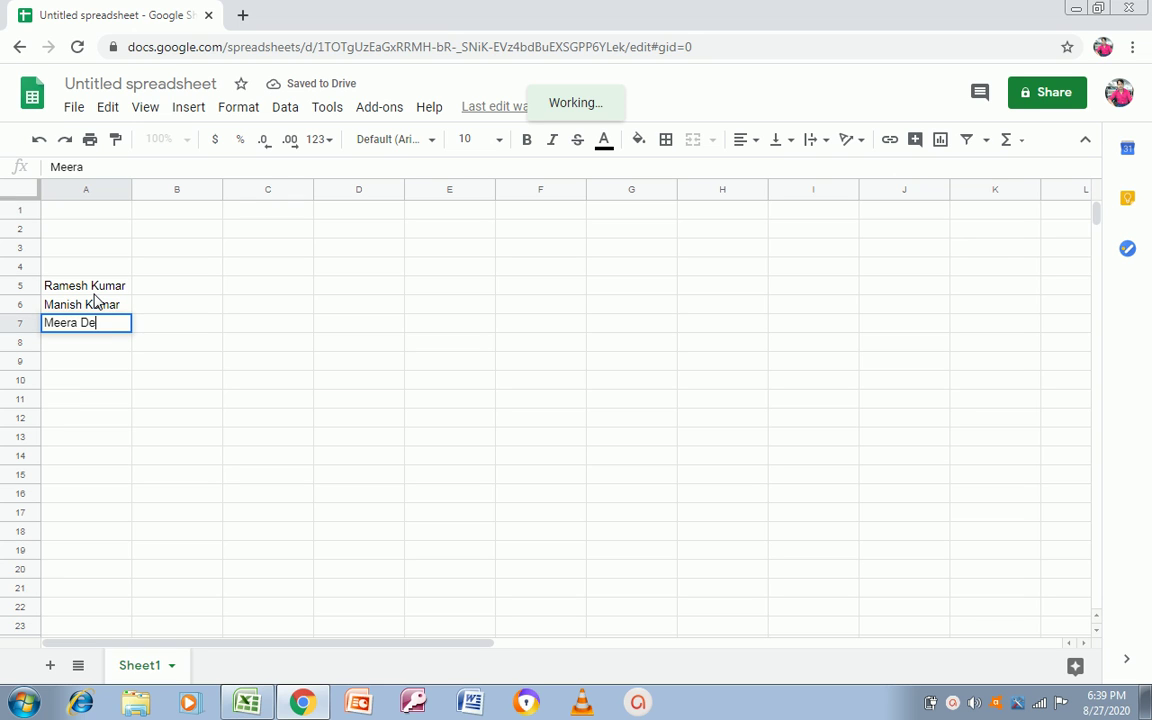
{"action": "type", "text": "vi"}
{"action": "key", "text": "Return"}
- Type the remaining four names into A8:A11
{"action": "type", "text": "Sapna"}
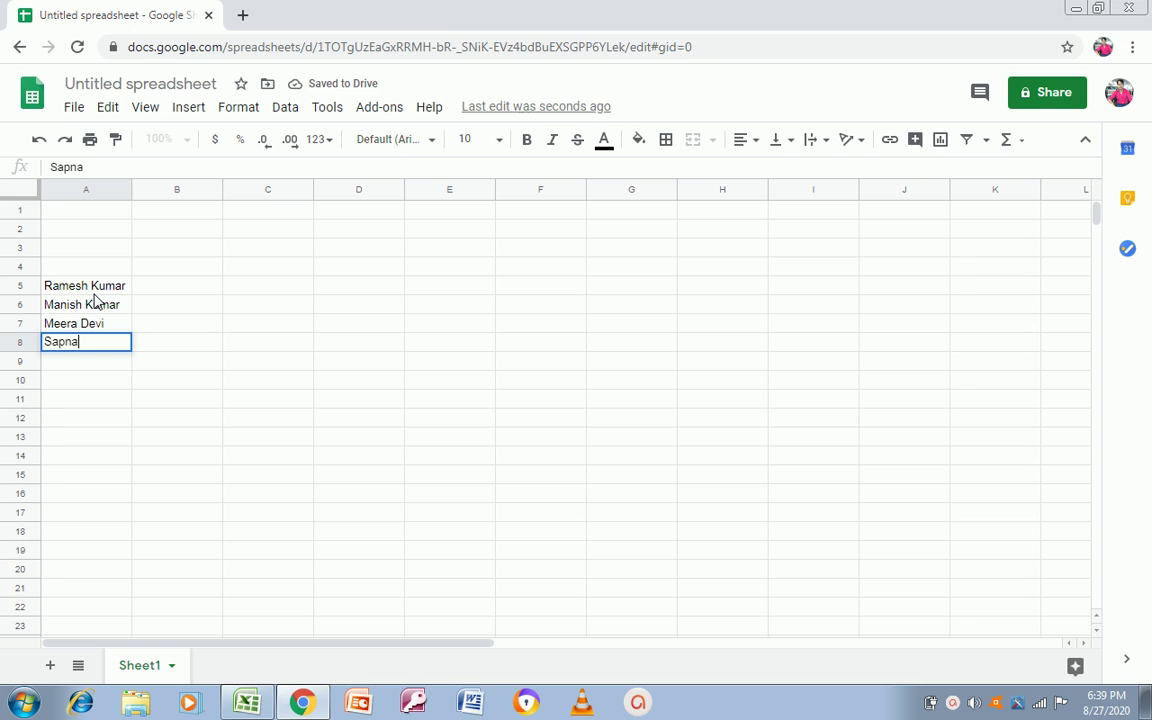
{"action": "key", "text": "Return"}
{"action": "type", "text": "M"}
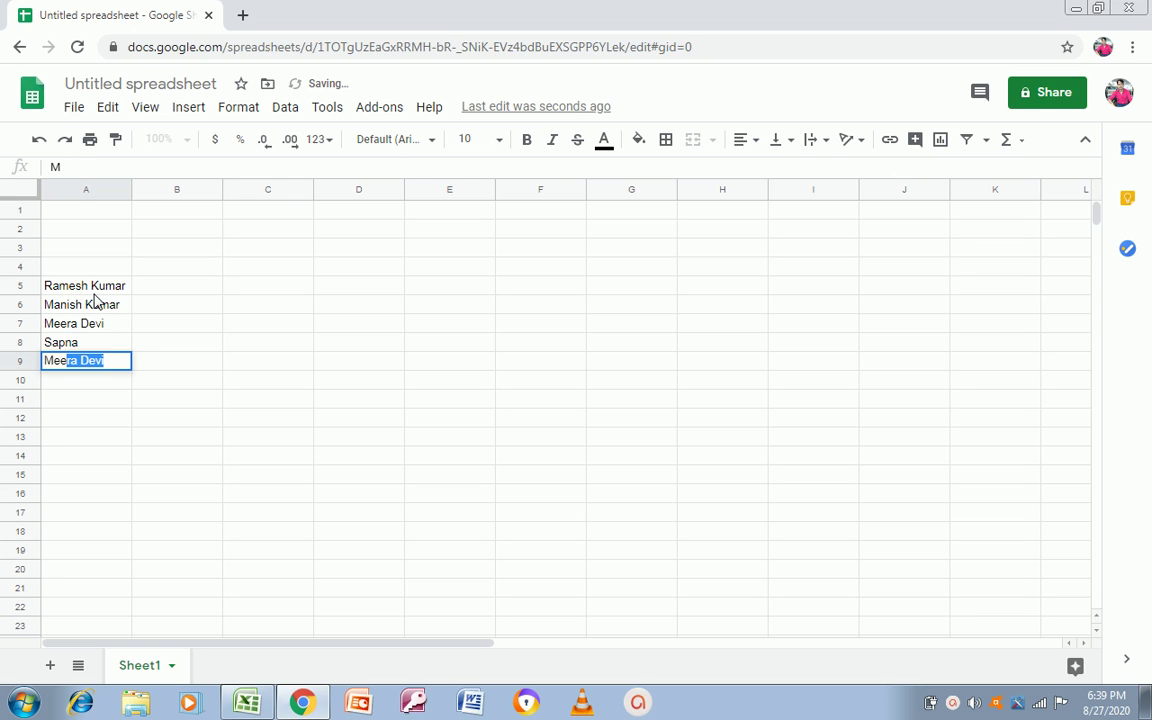
{"action": "type", "text": "eenu"}
{"action": "key", "text": "Return"}
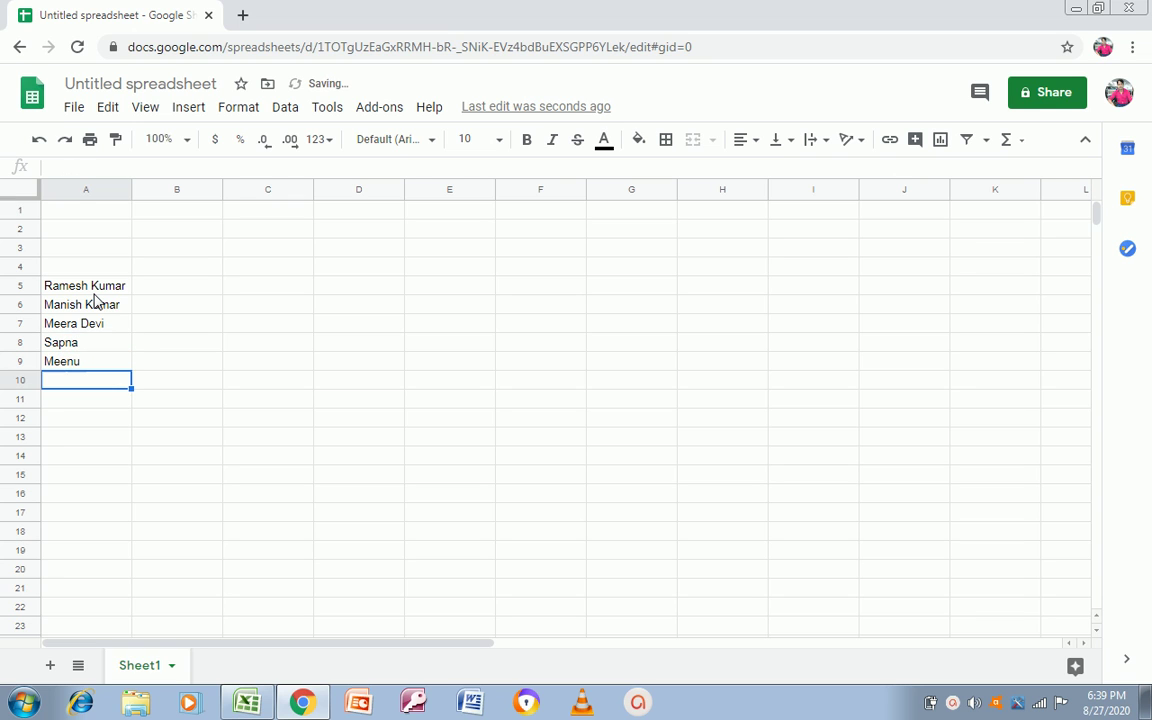
{"action": "type", "text": "Naved"}
{"action": "key", "text": "Return"}
{"action": "type", "text": "Rajesh"}
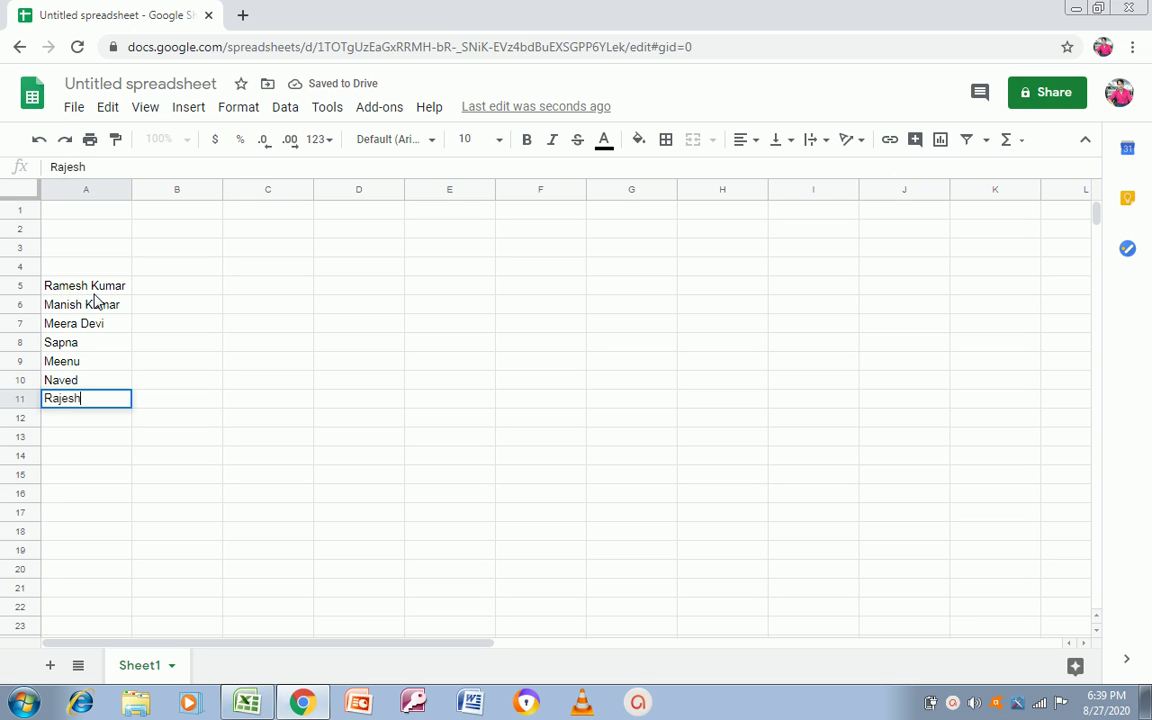
{"action": "key", "text": "Up"}
{"action": "key", "text": "Up"}
{"action": "key", "text": "Up"}
{"action": "key", "text": "Up"}
{"action": "key", "text": "Up"}
{"action": "key", "text": "Up"}
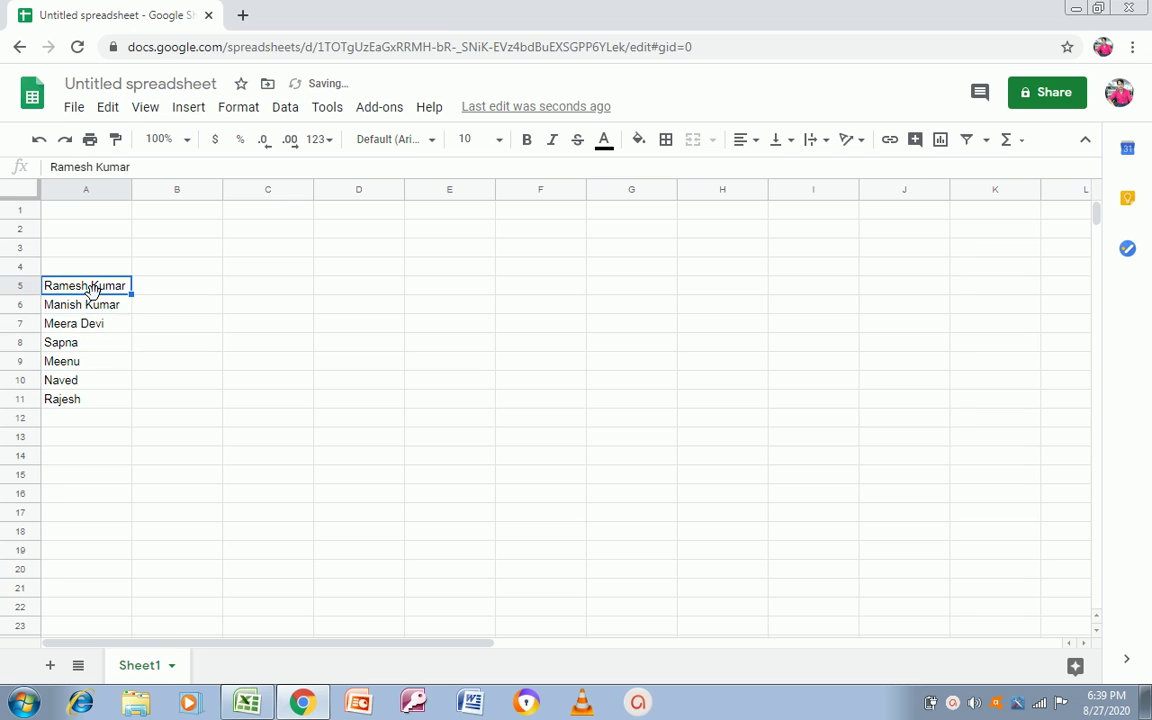
{"action": "key", "text": "Right"}
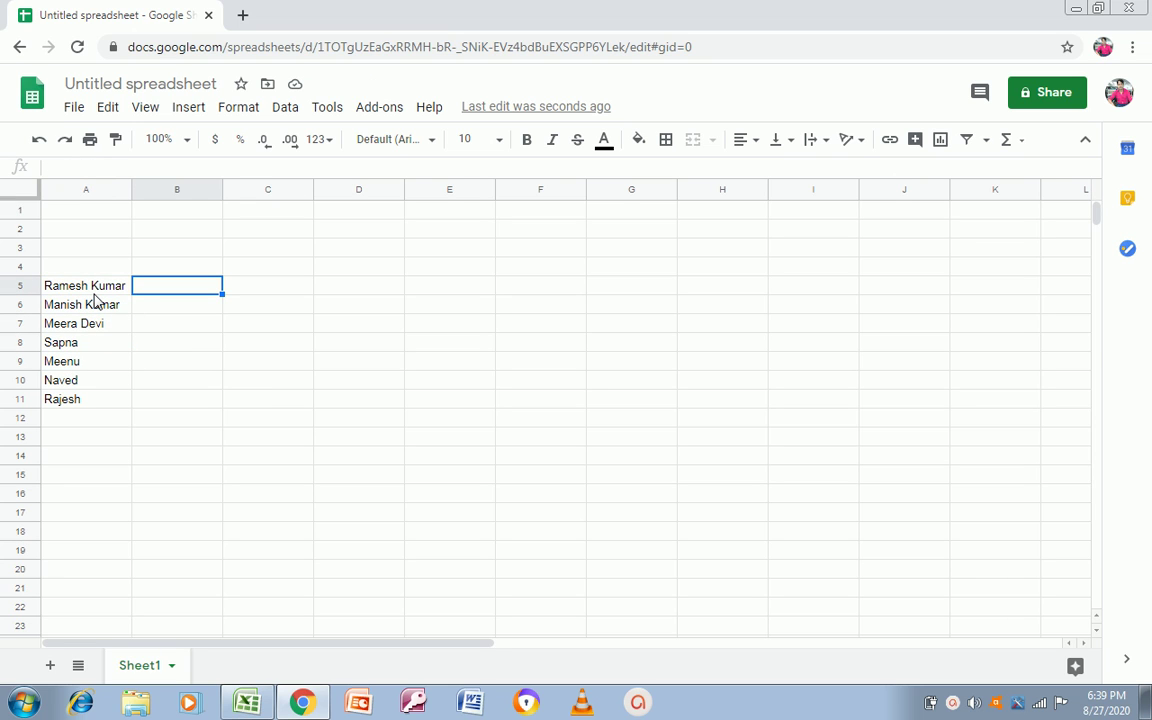
- Enter =GOOGLETRANSLATE(A5,"en","hi") in B5 to show the first name in Hindi
{"action": "type", "text": "="}
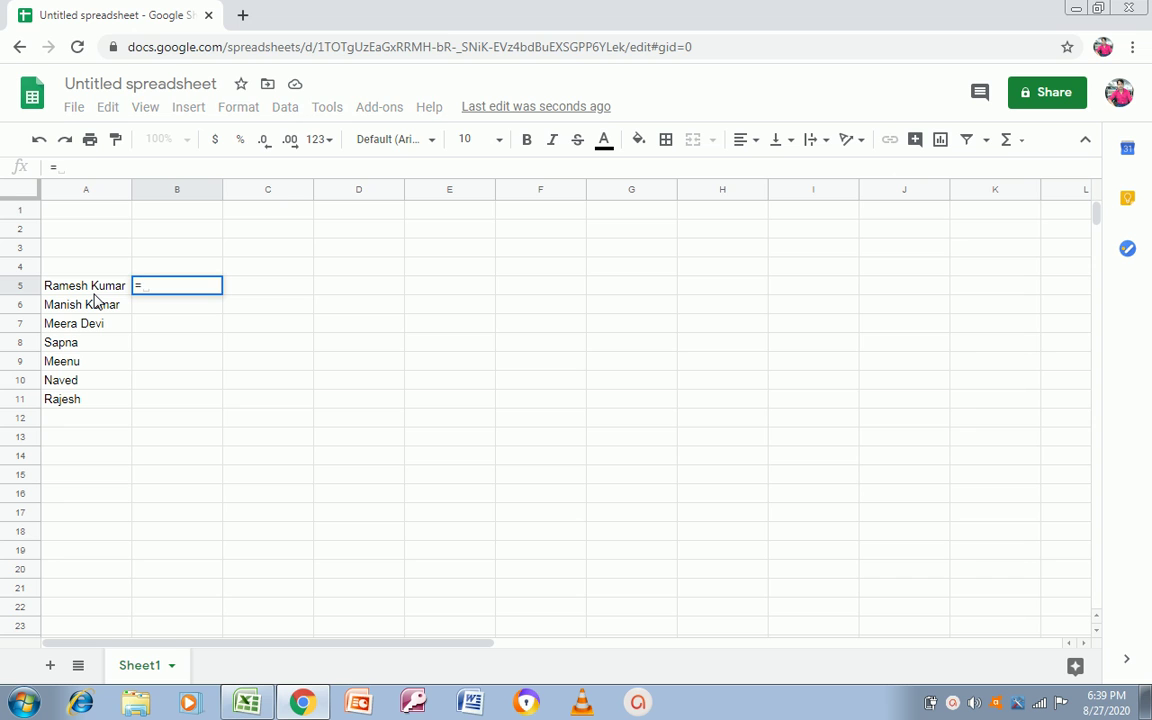
{"action": "type", "text": "go"}
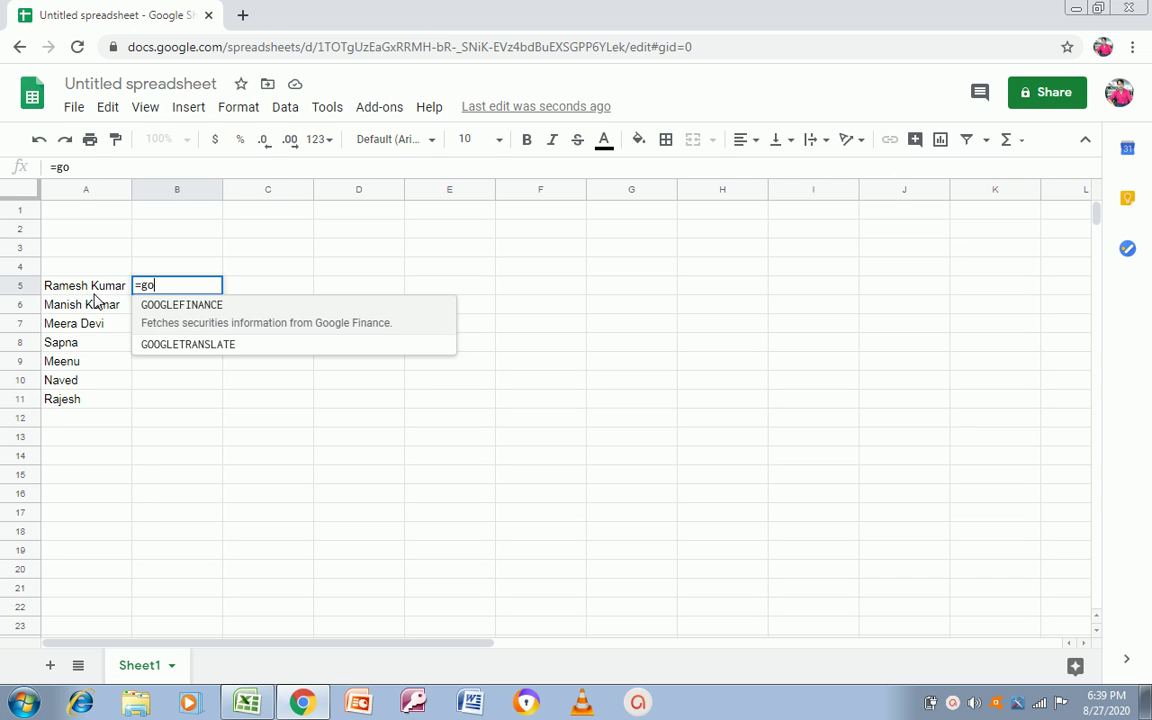
{"action": "key", "text": "Down"}
{"action": "key", "text": "Tab"}
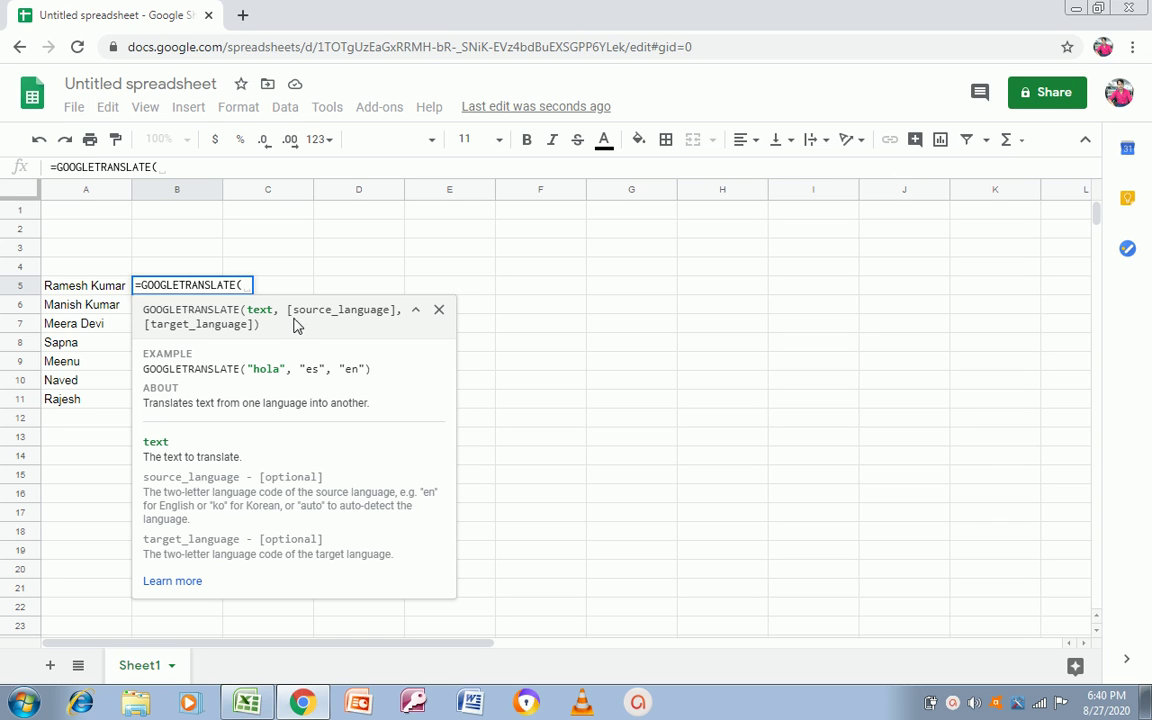
{"action": "left_click", "coordinate": [70, 287]}
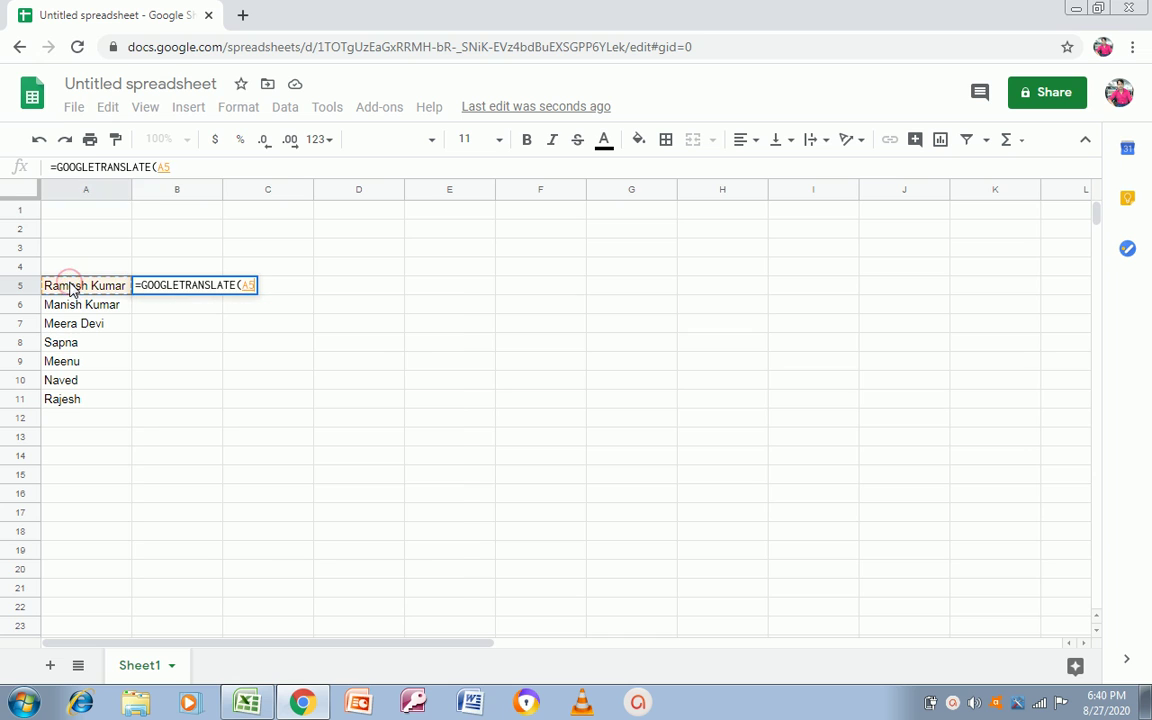
{"action": "type", "text": ","}
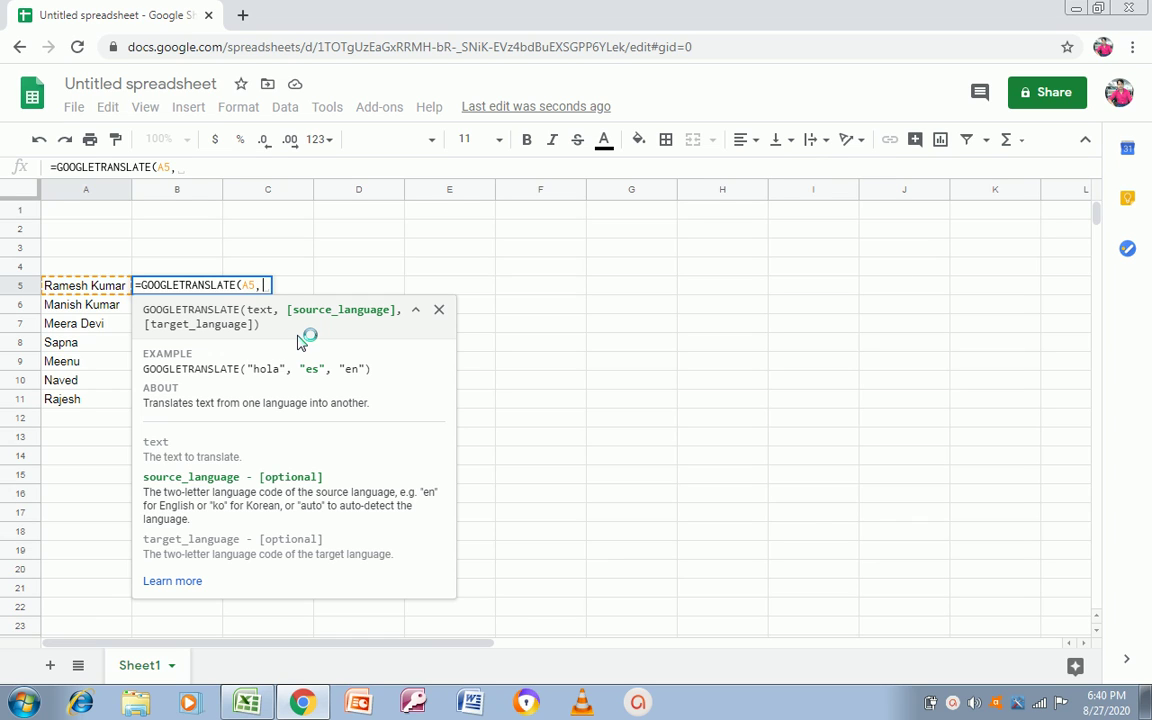
{"action": "type", "text": "\""}
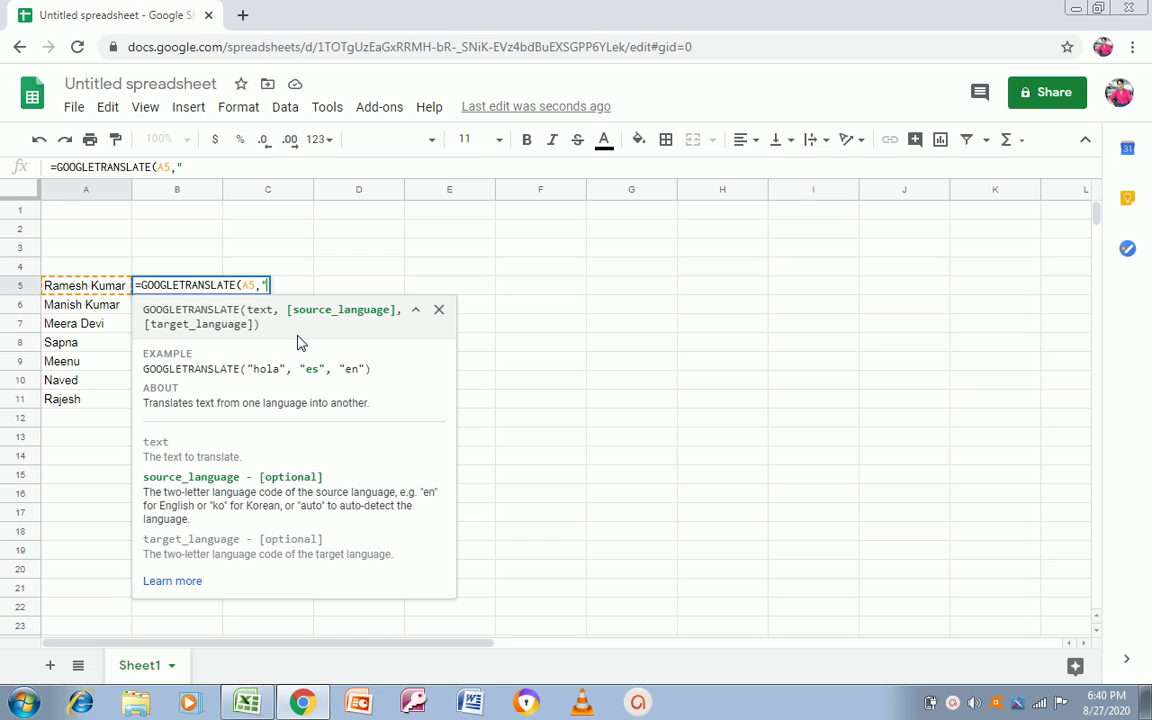
{"action": "type", "text": "en"}
{"action": "type", "text": "\","}
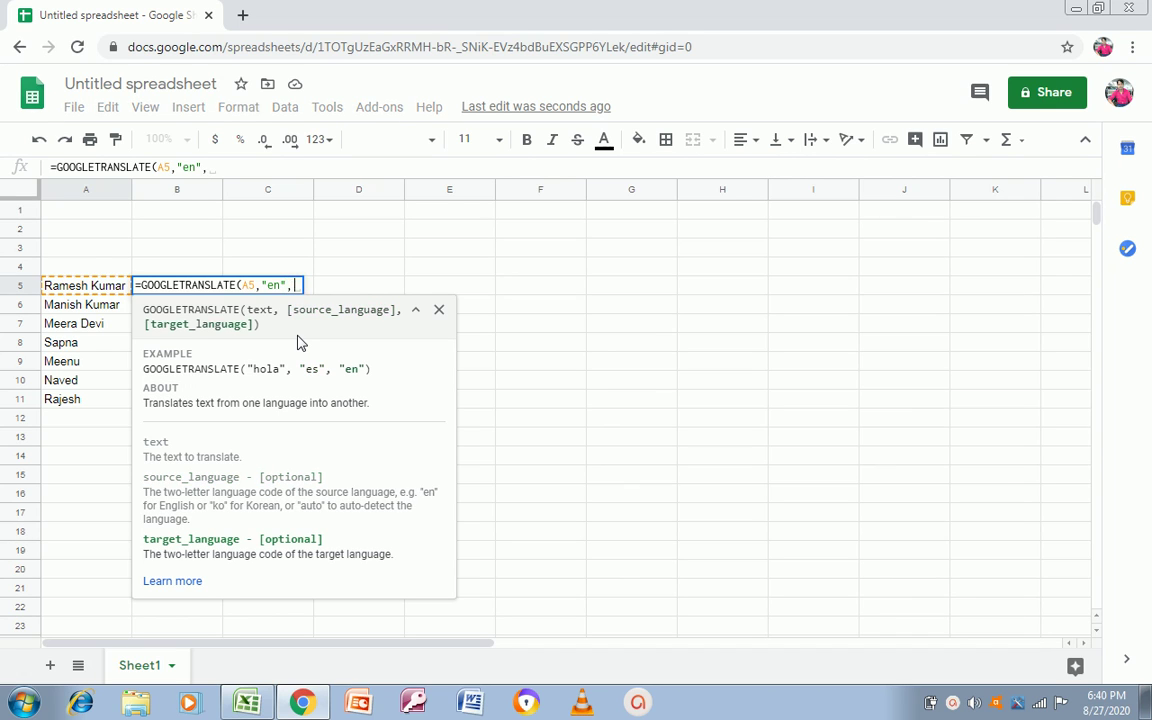
{"action": "type", "text": "\"hi"}
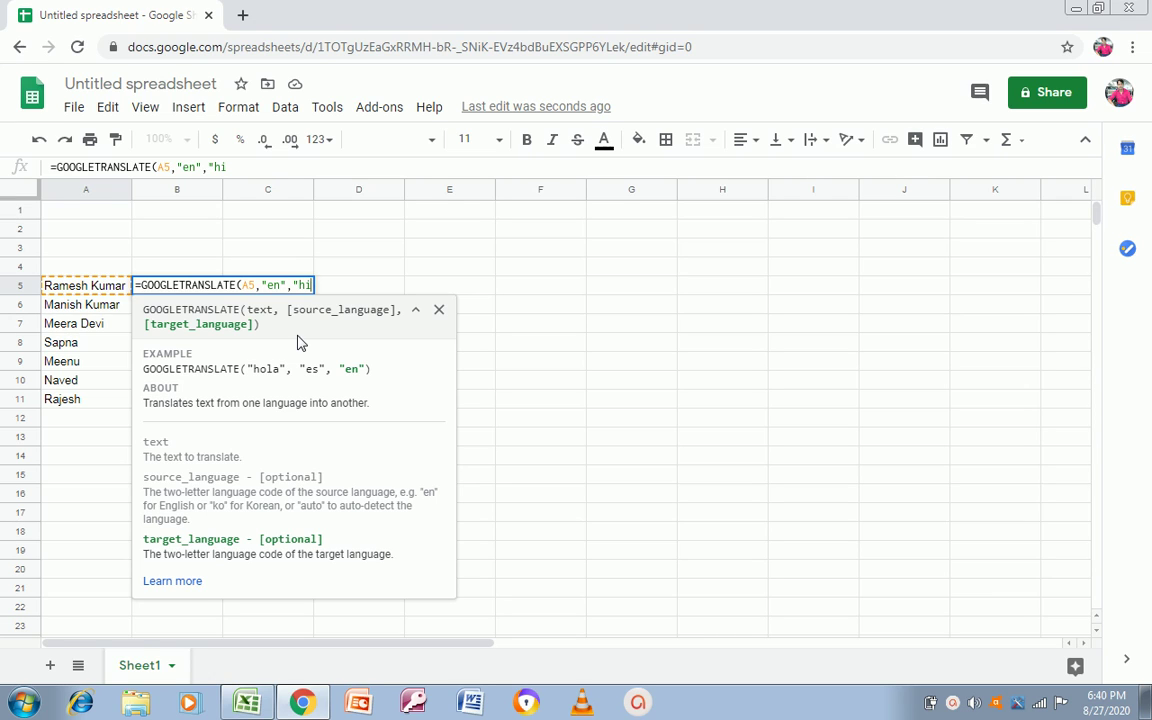
{"action": "type", "text": "\")"}
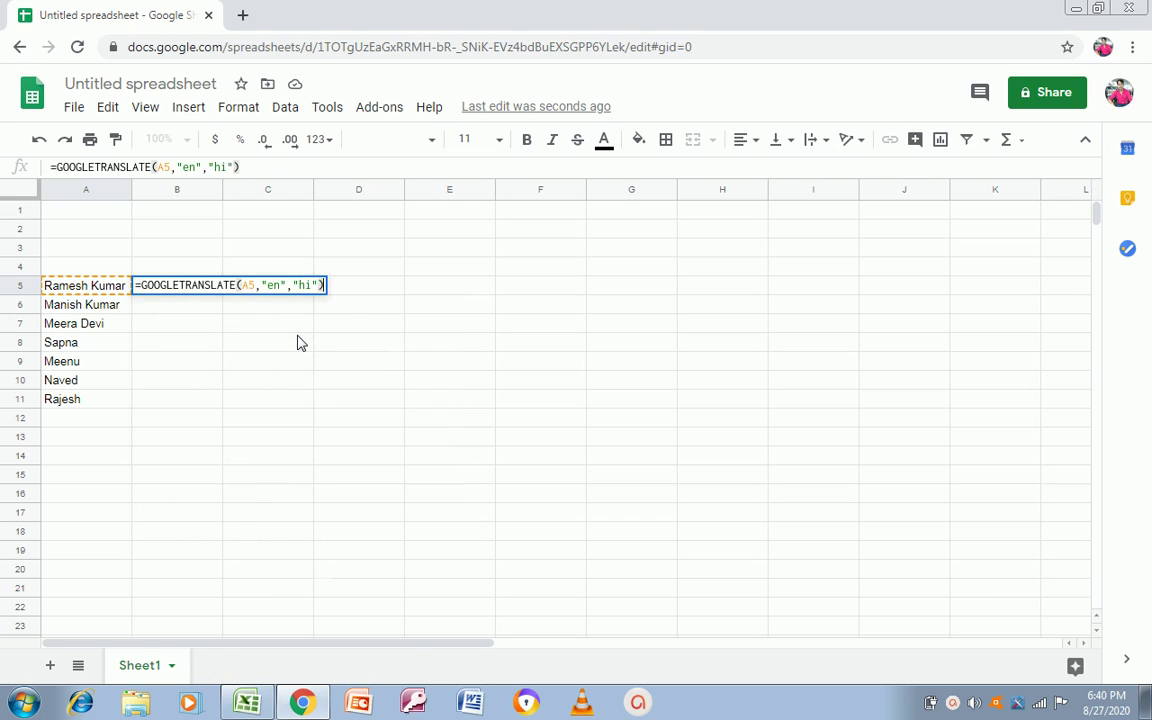
{"action": "key", "text": "Return"}
{"action": "key", "text": "Up"}
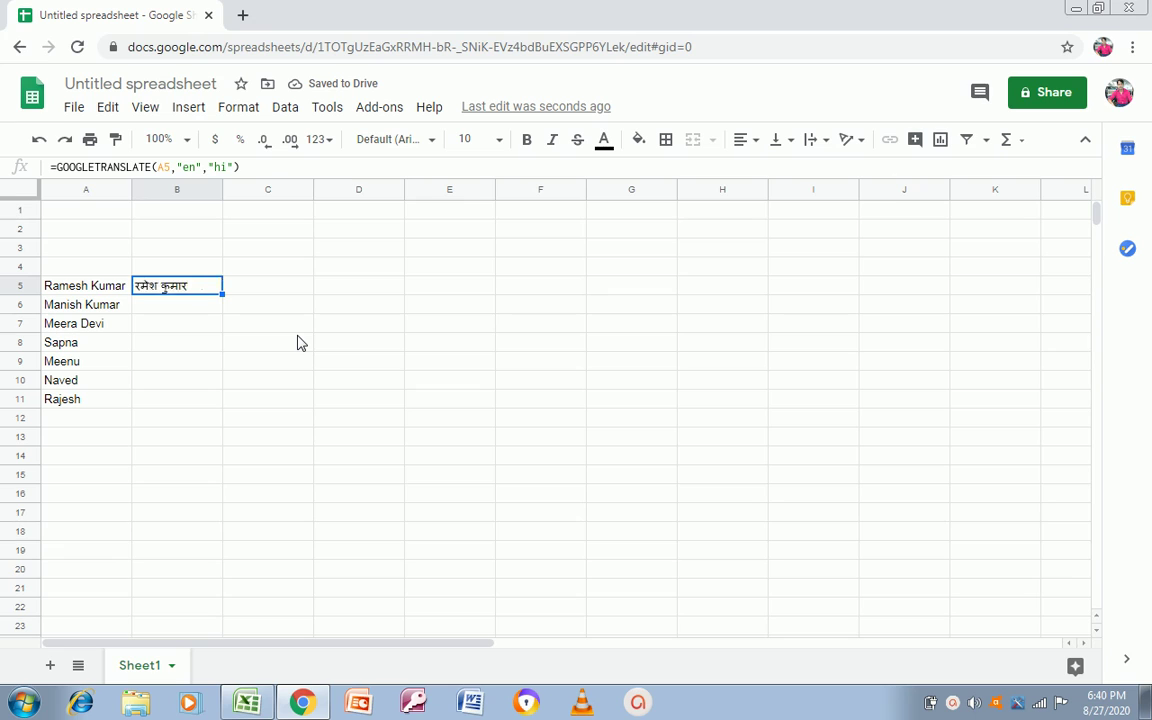
- Copy B5's translation formula into B5:B11 and review the Hindi names
{"action": "key", "text": "ctrl+c"}
{"action": "key", "text": "shift+Down"}
{"action": "key", "text": "shift+Down"}
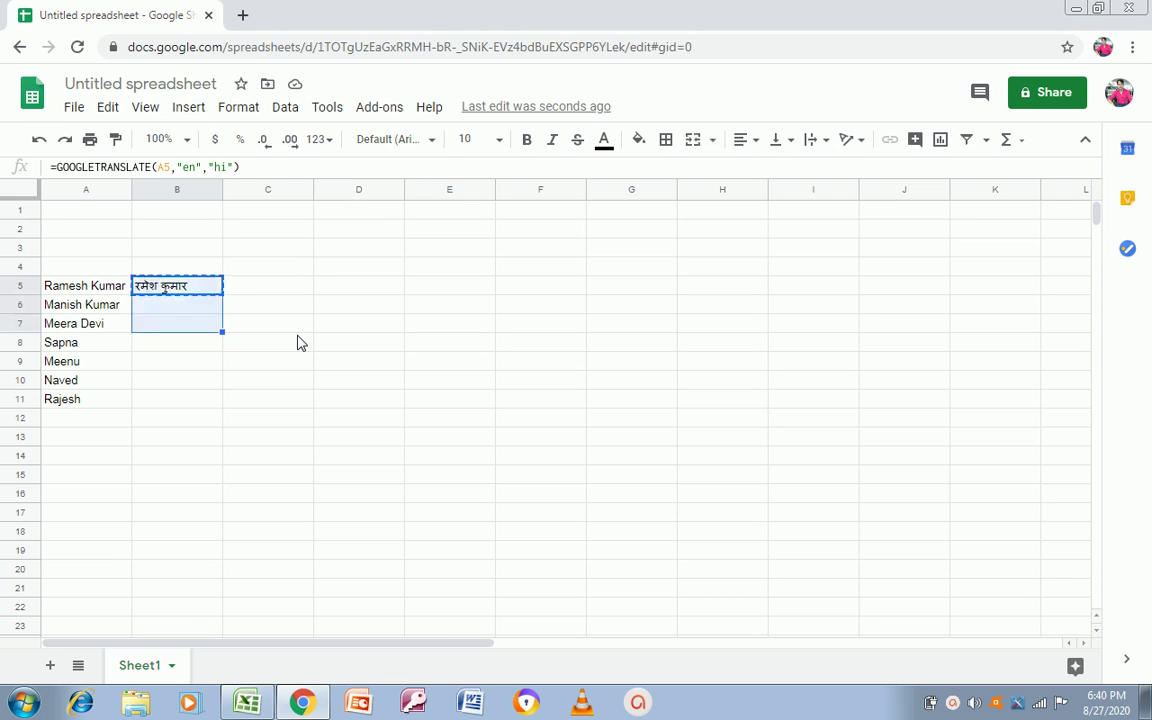
{"action": "key", "text": "shift+Down"}
{"action": "key", "text": "shift+Down"}
{"action": "key", "text": "shift+Down"}
{"action": "key", "text": "shift+Down"}
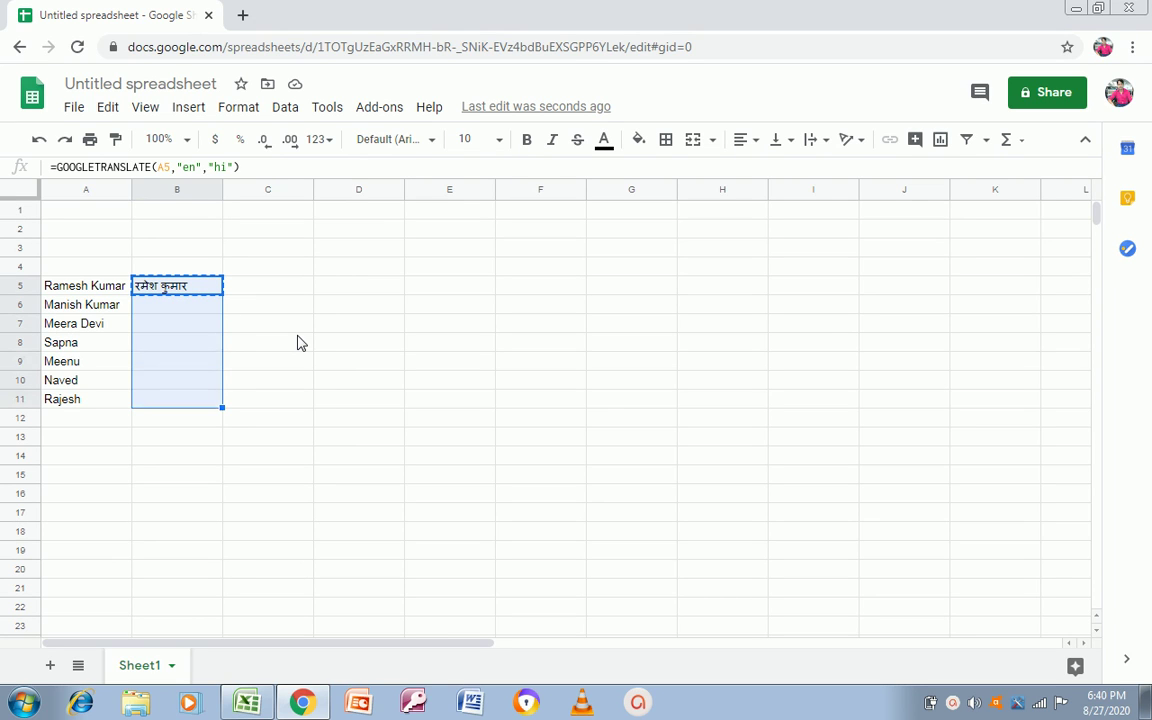
{"action": "key", "text": "ctrl+v"}
{"action": "key", "text": "Down"}
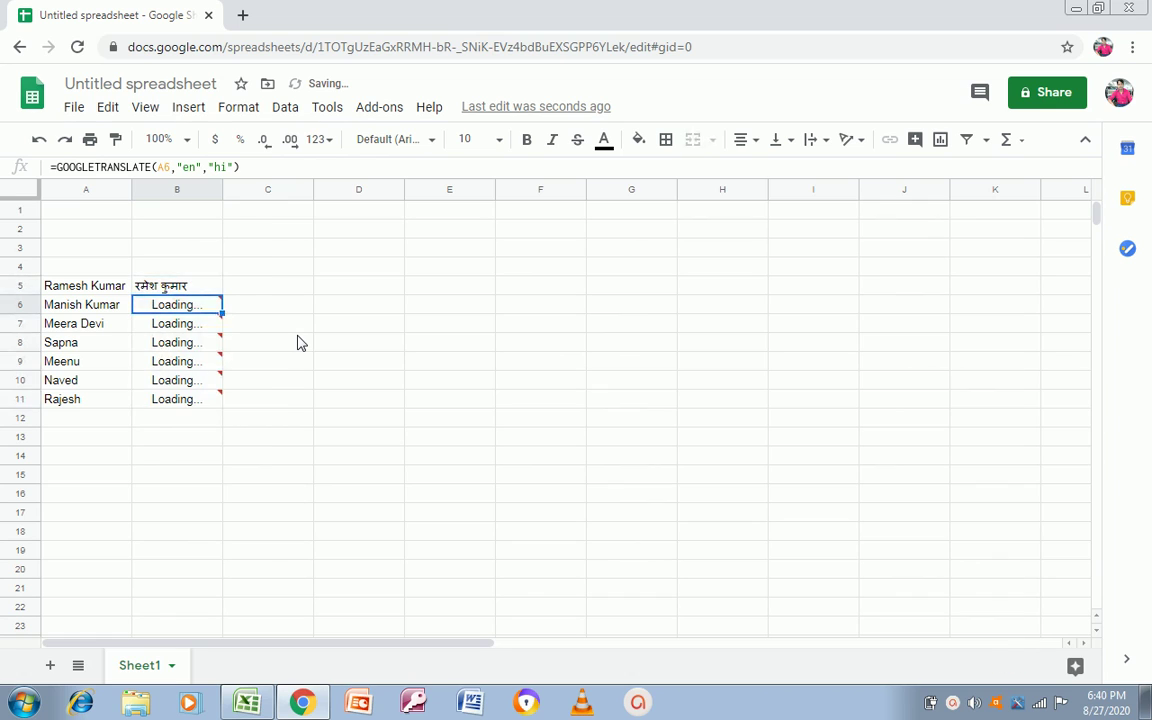
{"action": "key", "text": "Up"}
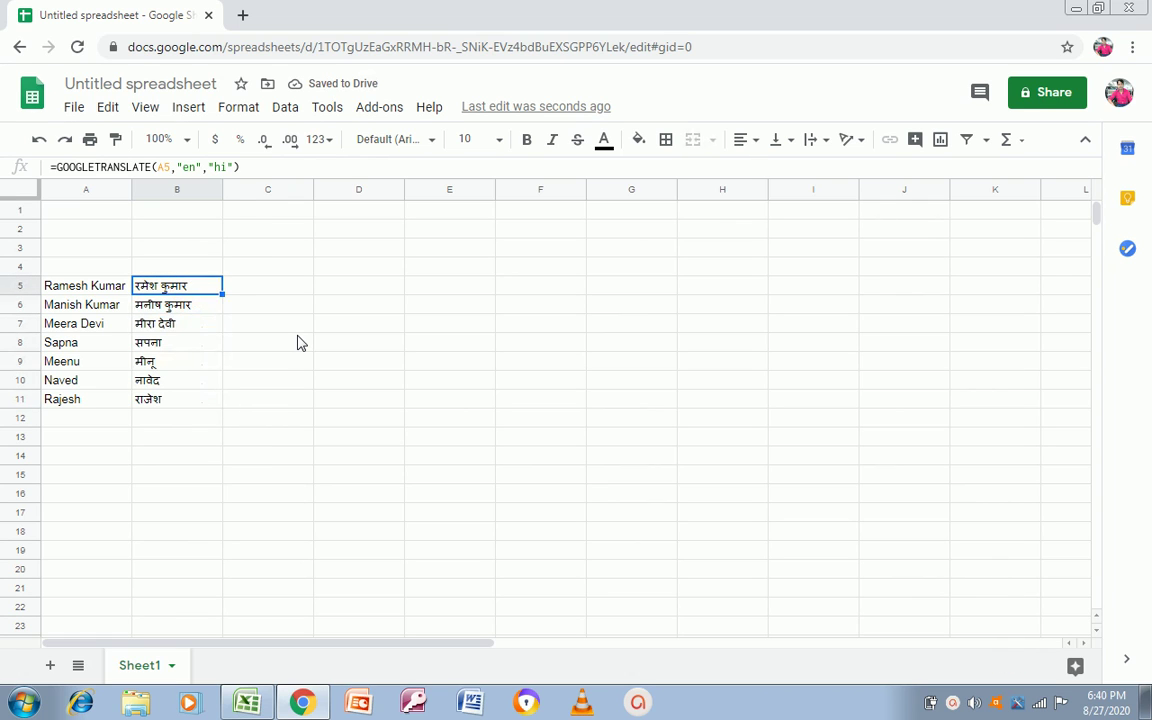
{"action": "key", "text": "Left"}
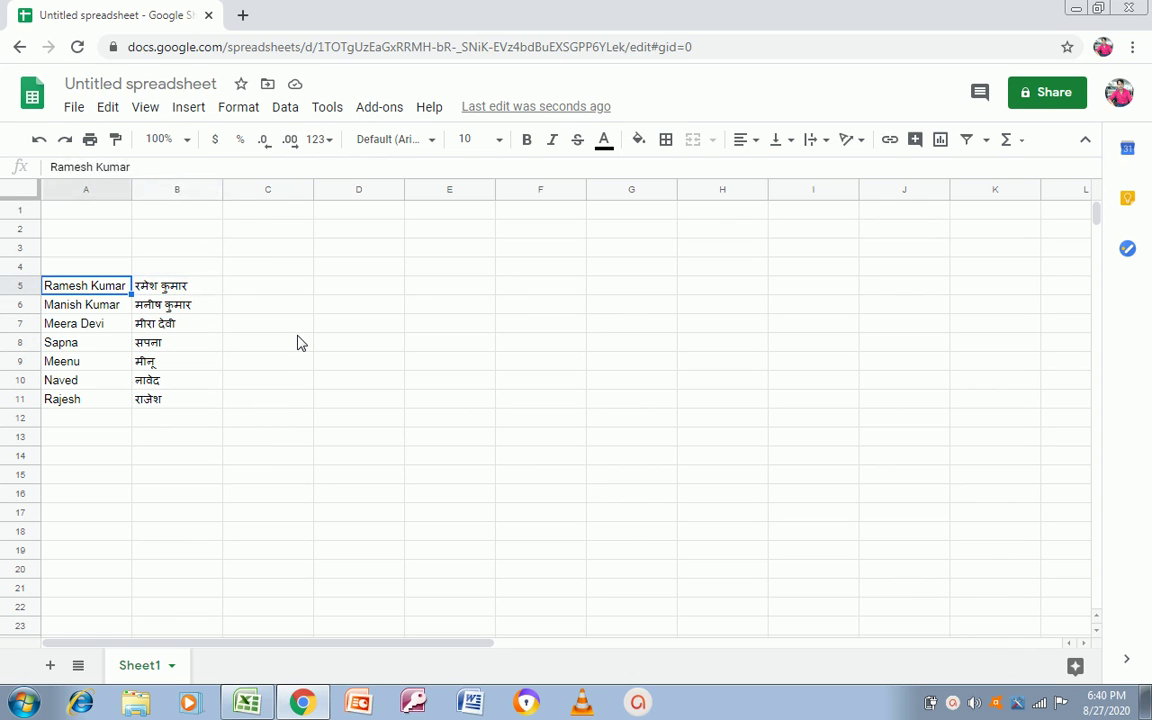
{"action": "key", "text": "Right"}
{"action": "key", "text": "Down"}
{"action": "key", "text": "Down"}
{"action": "key", "text": "Down"}
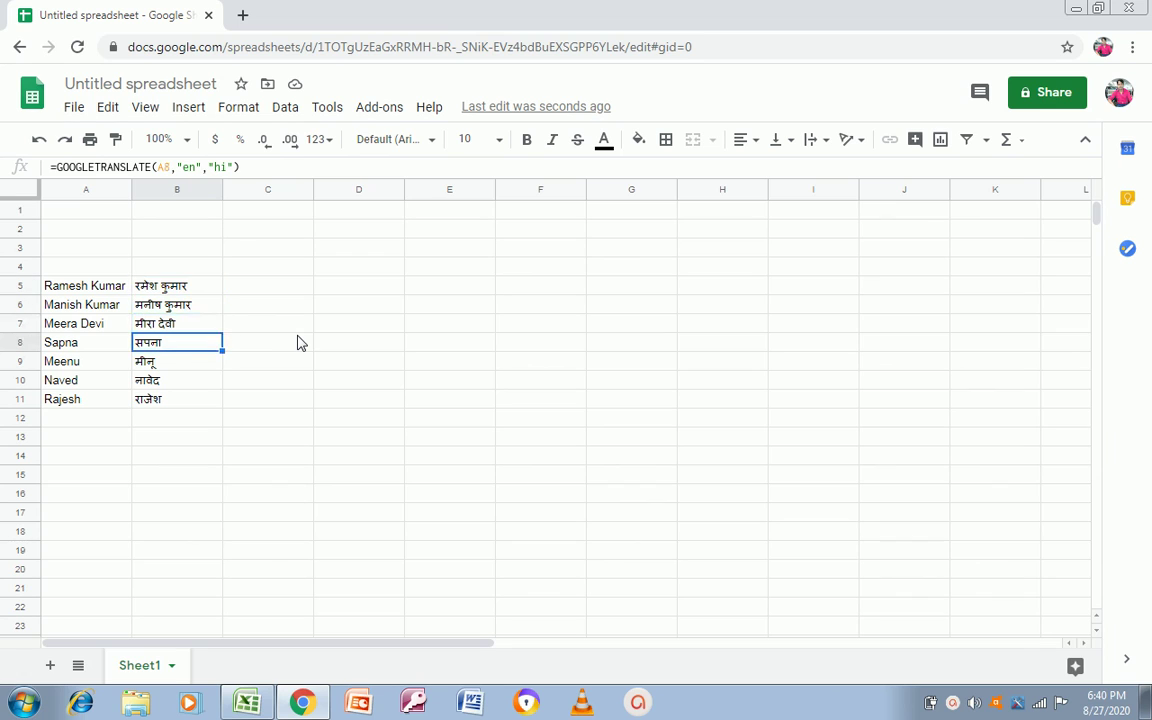
{"action": "key", "text": "Up"}
{"action": "key", "text": "Up"}
{"action": "key", "text": "Up"}
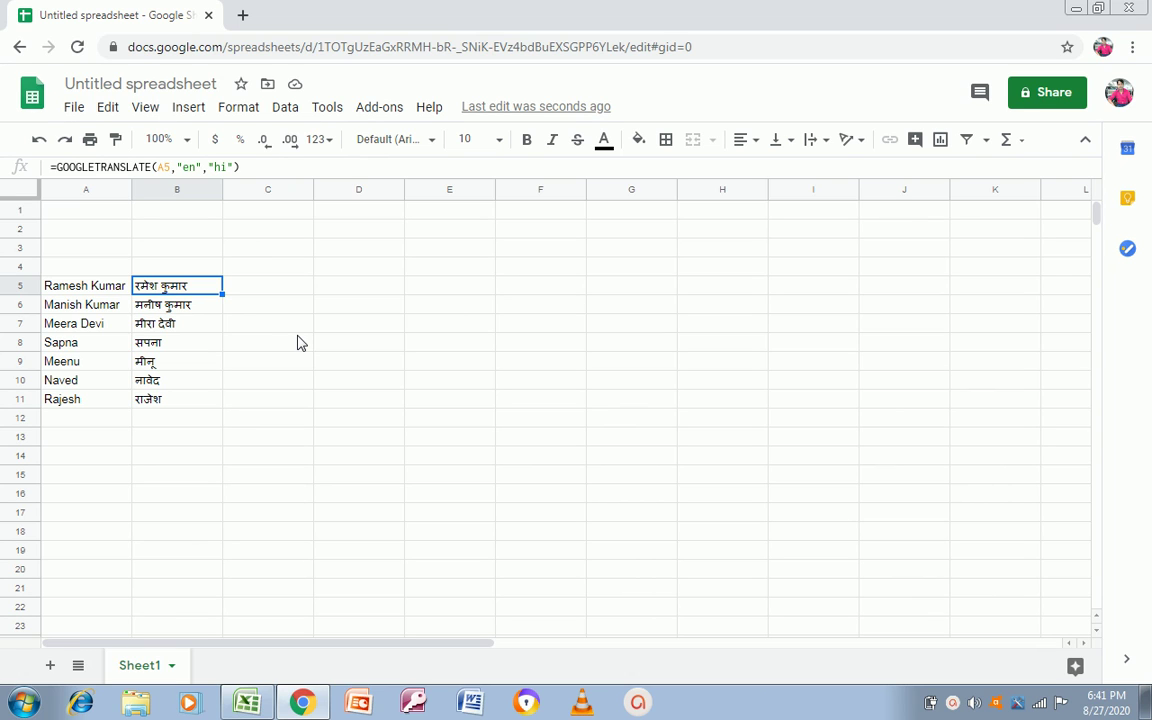
{"action": "key", "text": "Right"}
- Enter =GOOGLETRANSLATE(B5,"hi","en") in C5 to translate the Hindi name back, and copy it
{"action": "type", "text": "=goo"}
{"action": "left_click", "coordinate": [300, 343]}
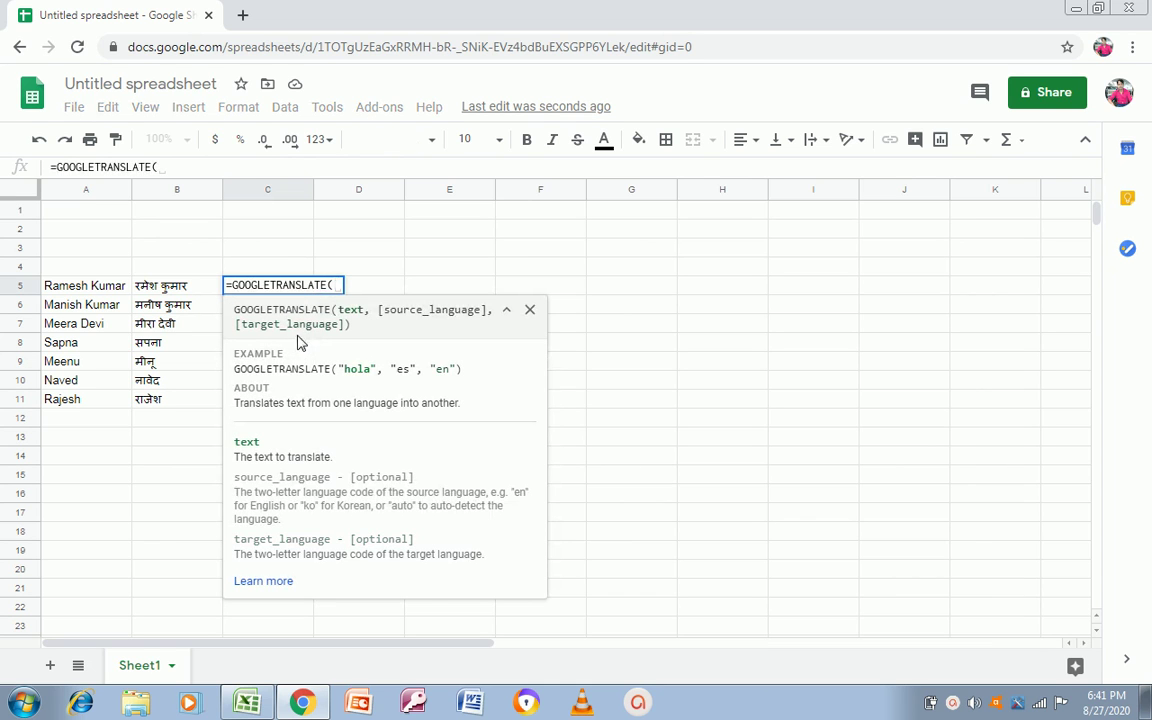
{"action": "key", "text": "Left"}
{"action": "type", "text": ", "}
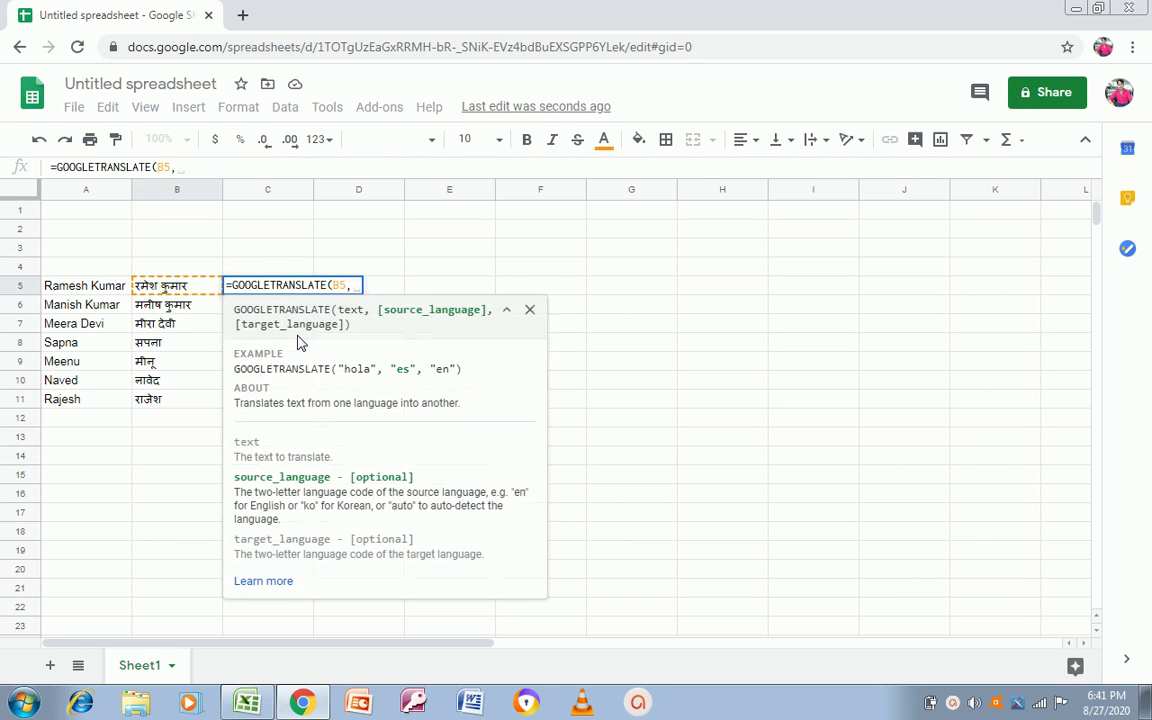
{"action": "type", "text": "\""}
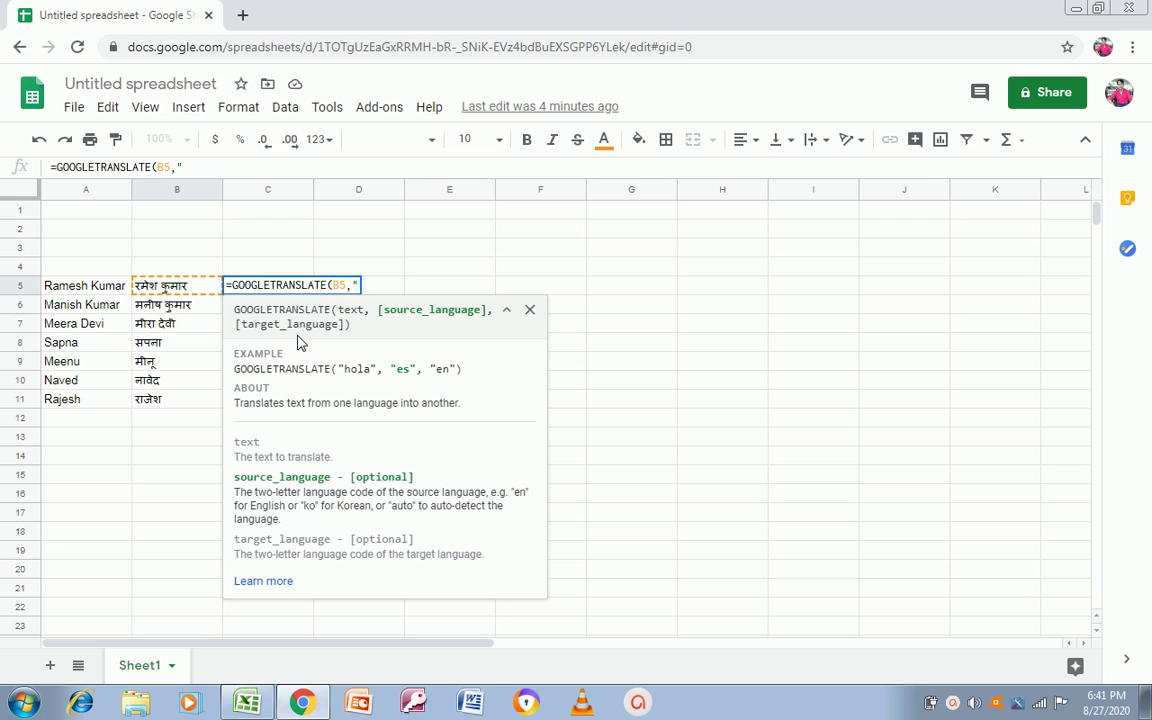
{"action": "type", "text": "i"}
{"action": "type", "text": "\",\"ei"}
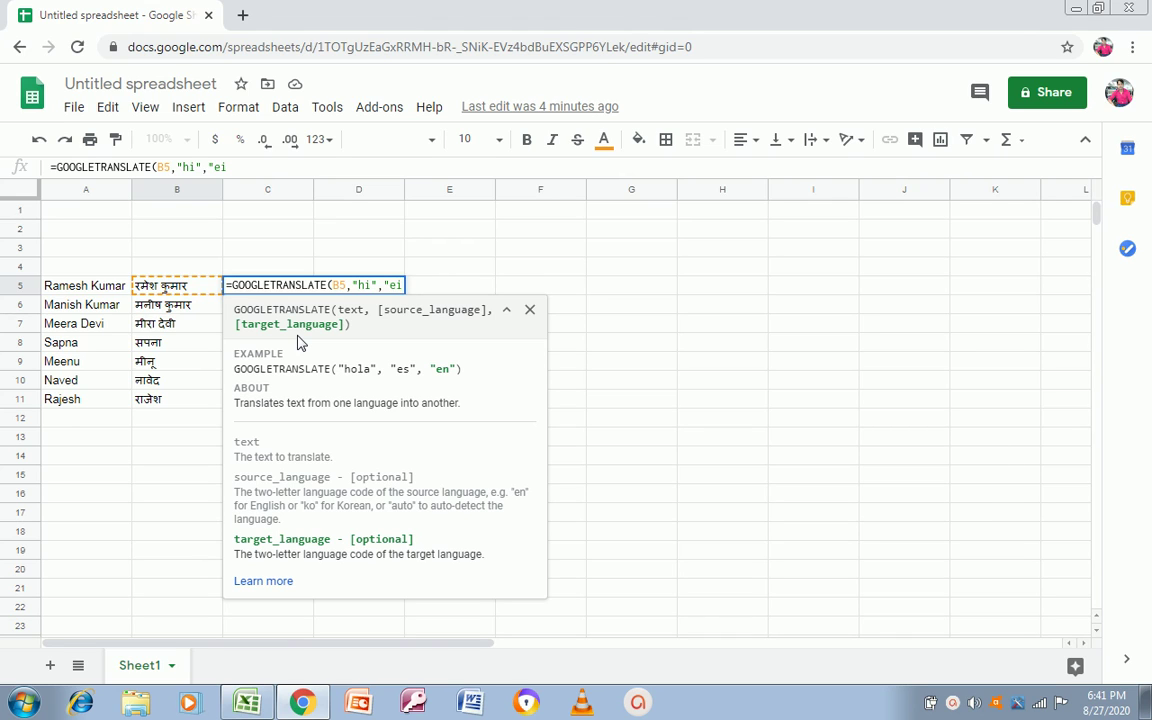
{"action": "key", "text": "BackSpace"}
{"action": "type", "text": "n"}
{"action": "type", "text": "\""}
{"action": "type", "text": ")"}
{"action": "key", "text": "Return"}
{"action": "key", "text": "Up"}
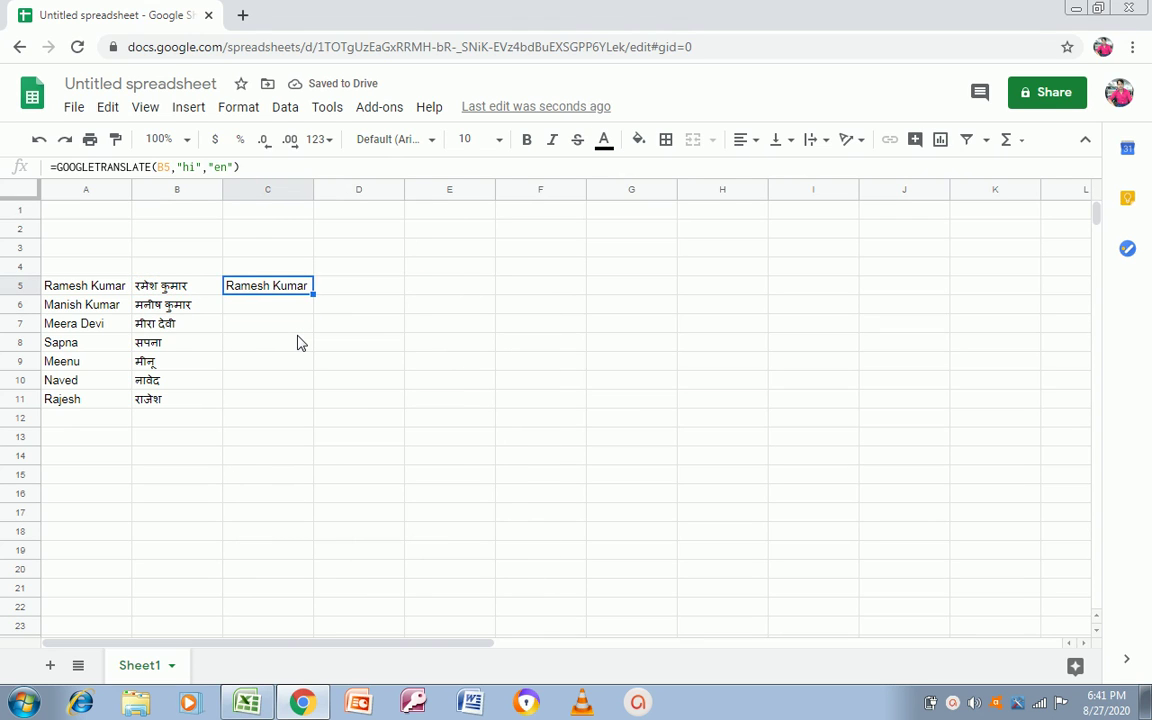
{"action": "key", "text": "ctrl+c"}
- Paste the back-translation formula into C5:C11, giving results like 'dream' and 'menu'
{"action": "key", "text": "shift+Down"}
{"action": "key", "text": "shift+Down"}
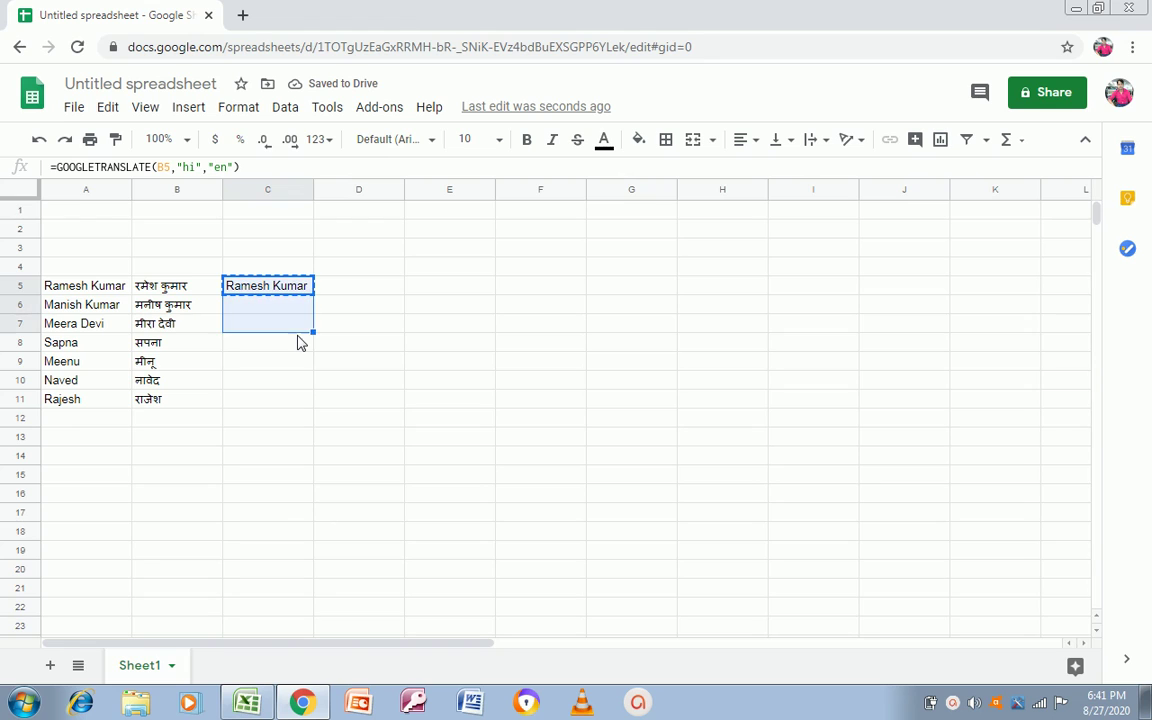
{"action": "key", "text": "shift+Down"}
{"action": "key", "text": "shift+Down"}
{"action": "key", "text": "shift+Down"}
{"action": "key", "text": "shift+Down"}
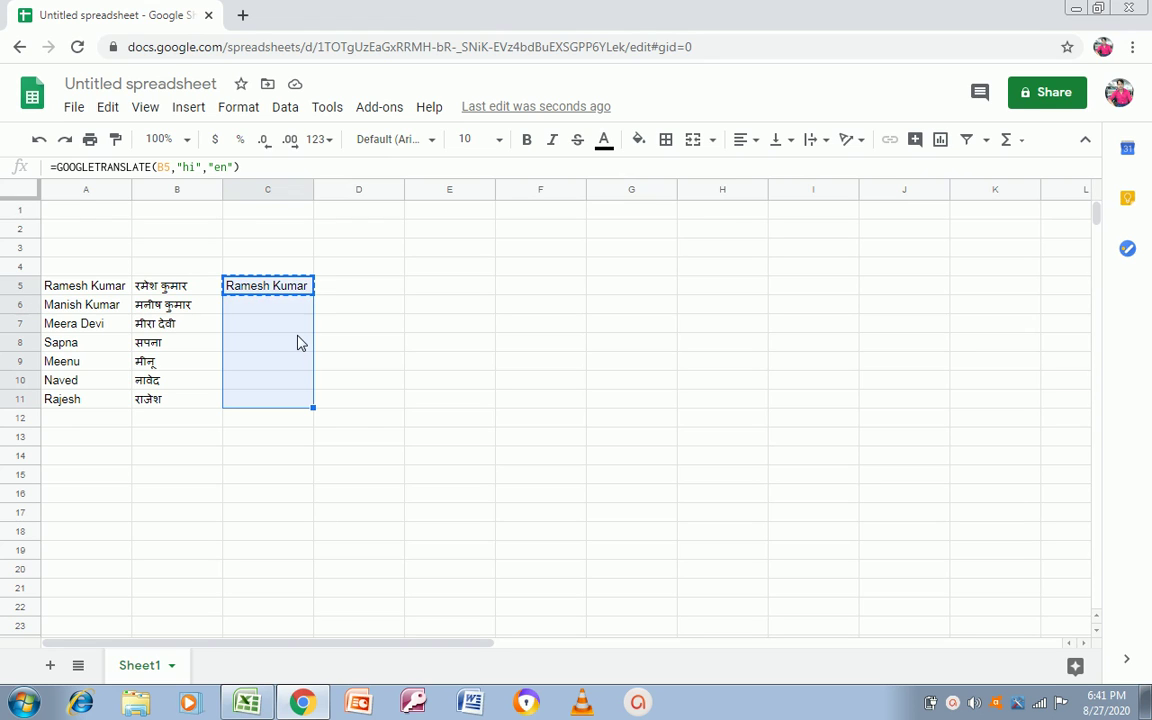
{"action": "key", "text": "ctrl+v"}
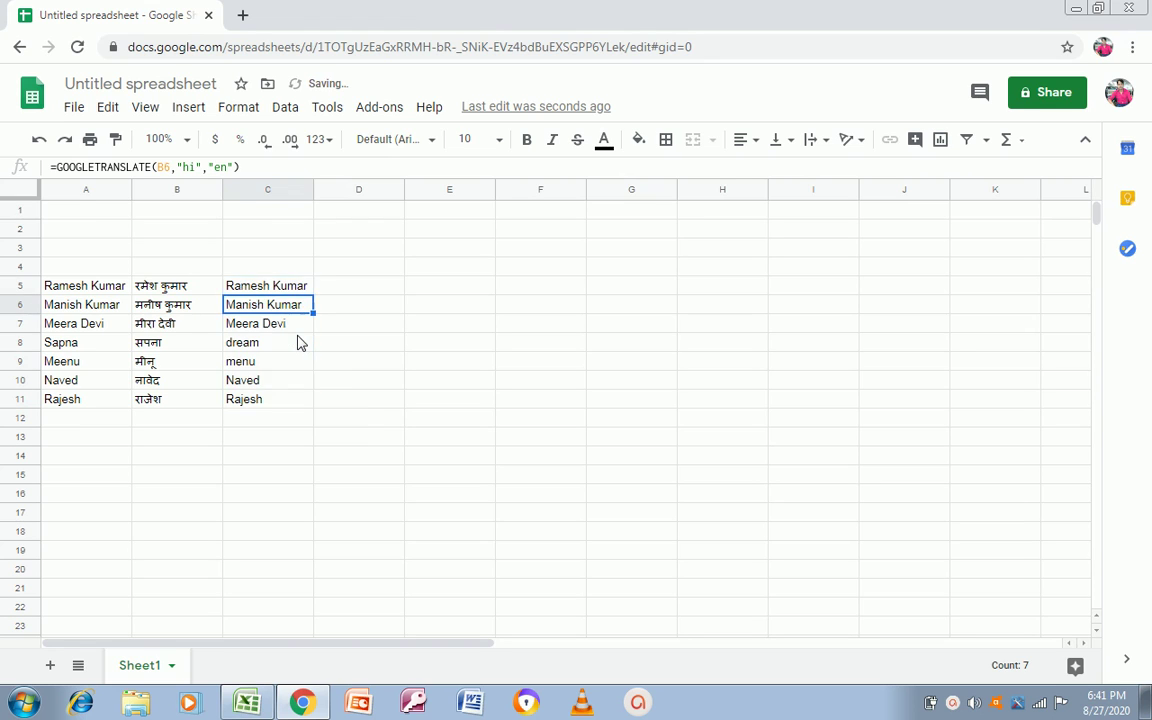
{"action": "key", "text": "Left"}
{"action": "key", "text": "Left"}
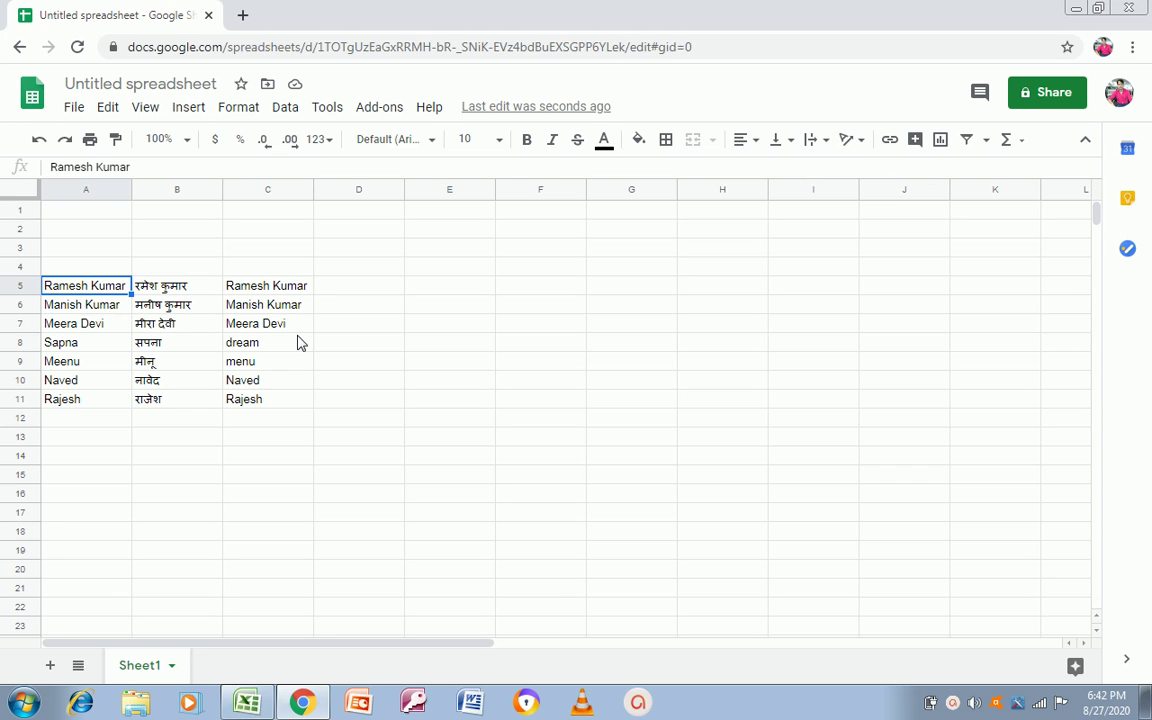
- Switch between Excel and Chrome with Alt+Tab, ending on the Excel workbook
{"action": "key", "text": "alt+Tab"}
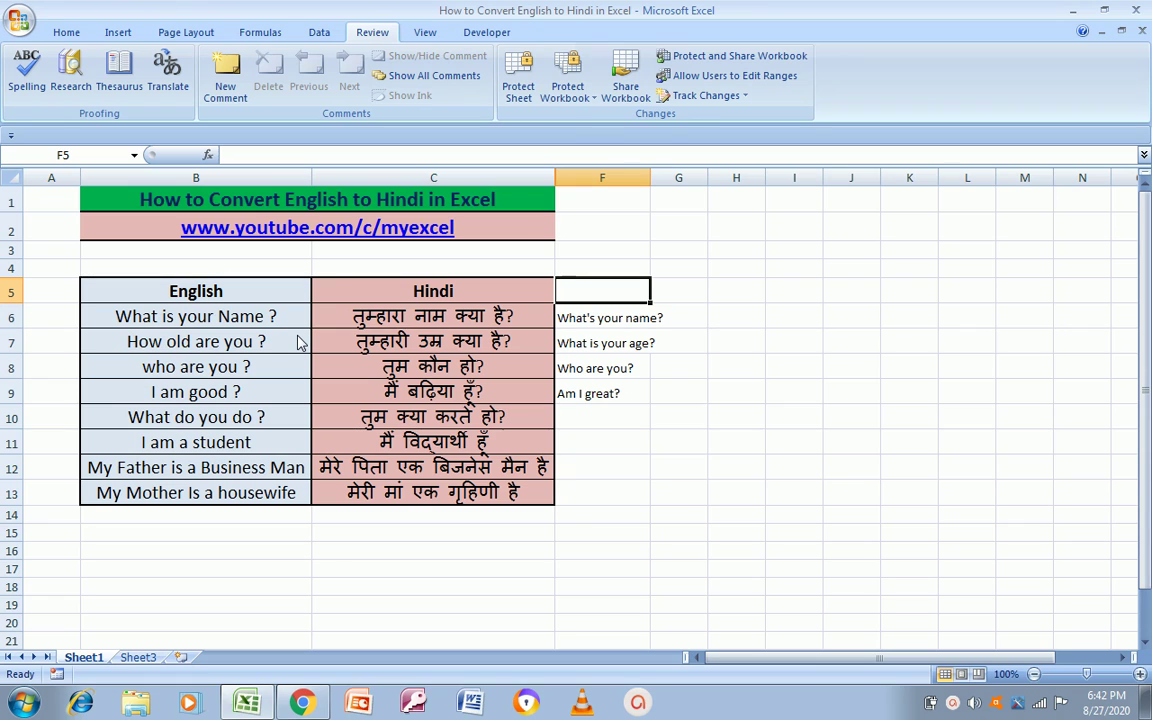
{"action": "key", "text": "alt+Tab"}
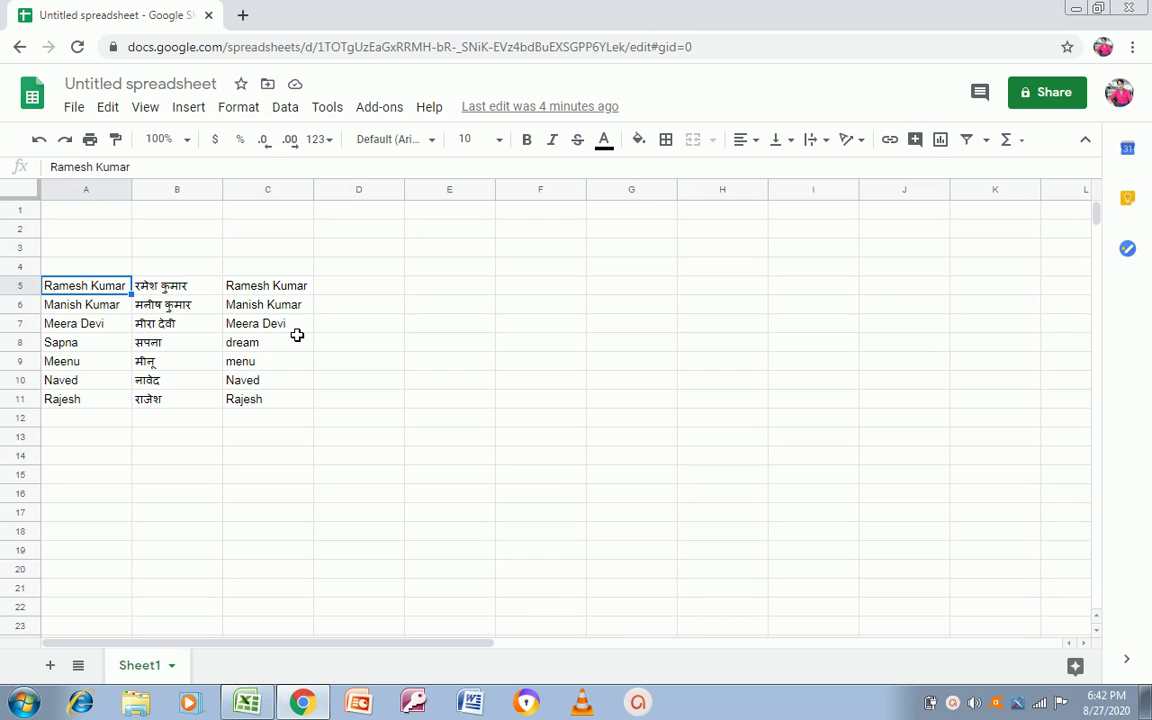
{"action": "key", "text": "alt+Tab"}
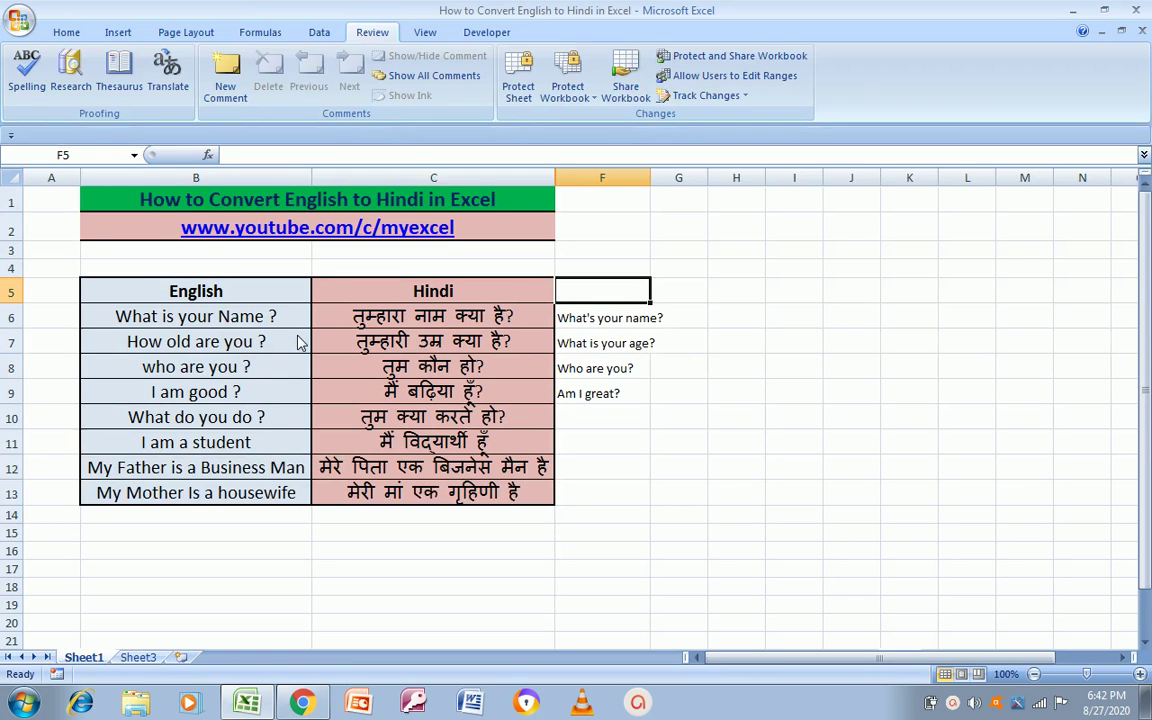